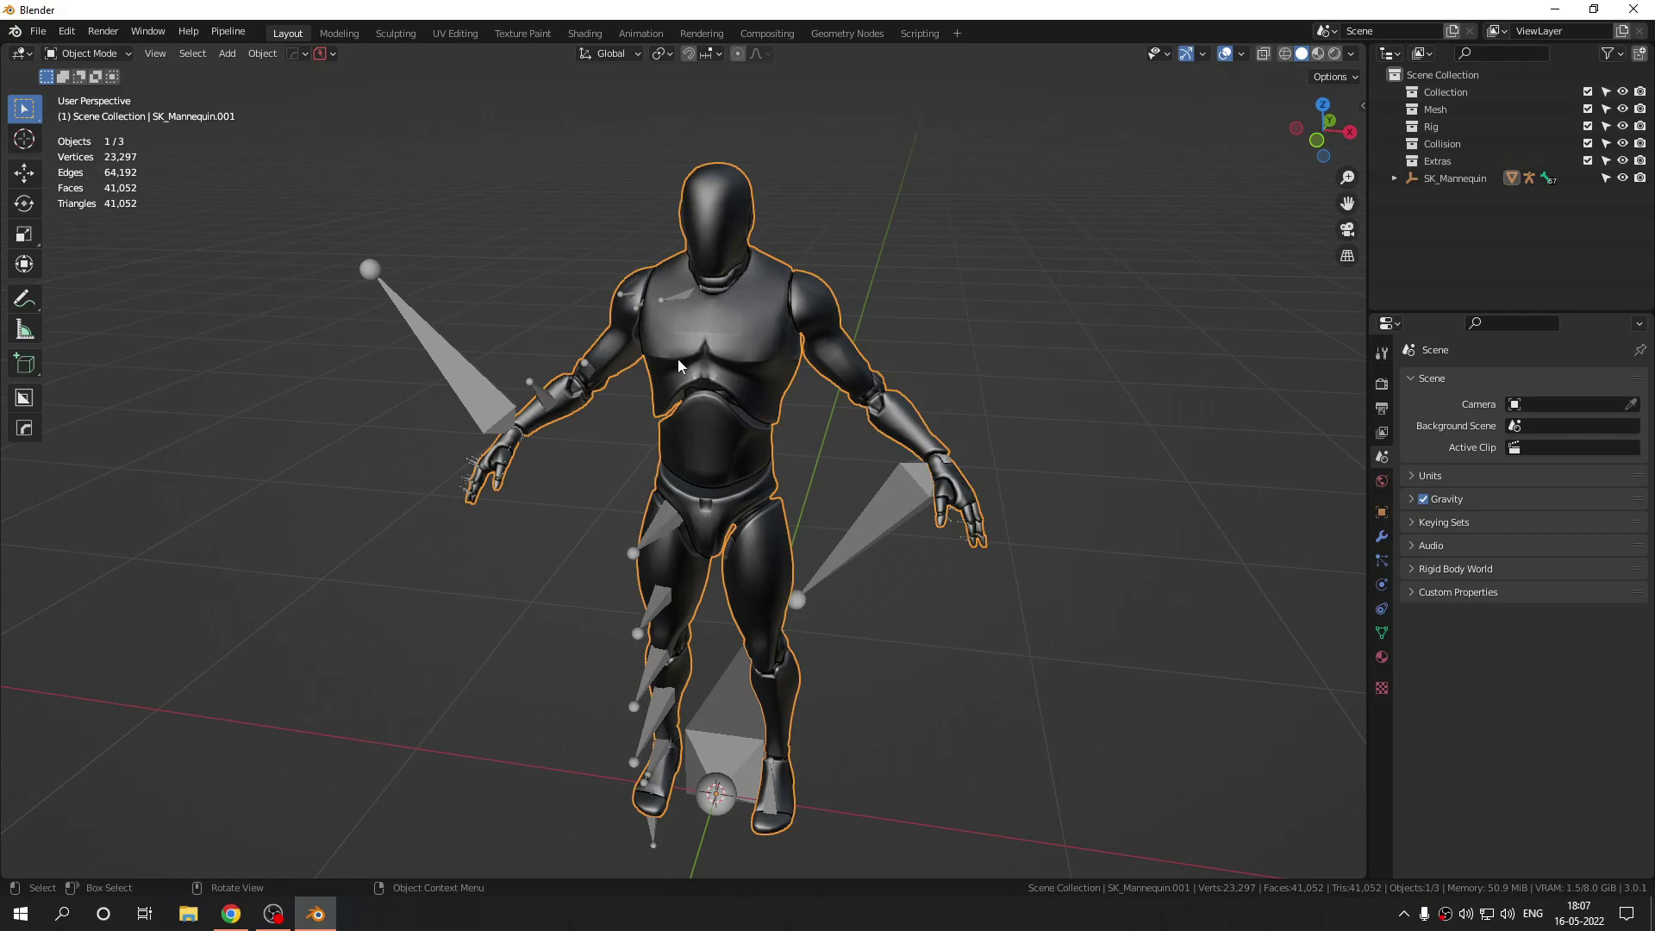
Examine the mannequin with its bones and the CC3 import and export options.
{"action": "middle_click_drag", "start_coordinate": [682, 367], "coordinate": [746, 445]}
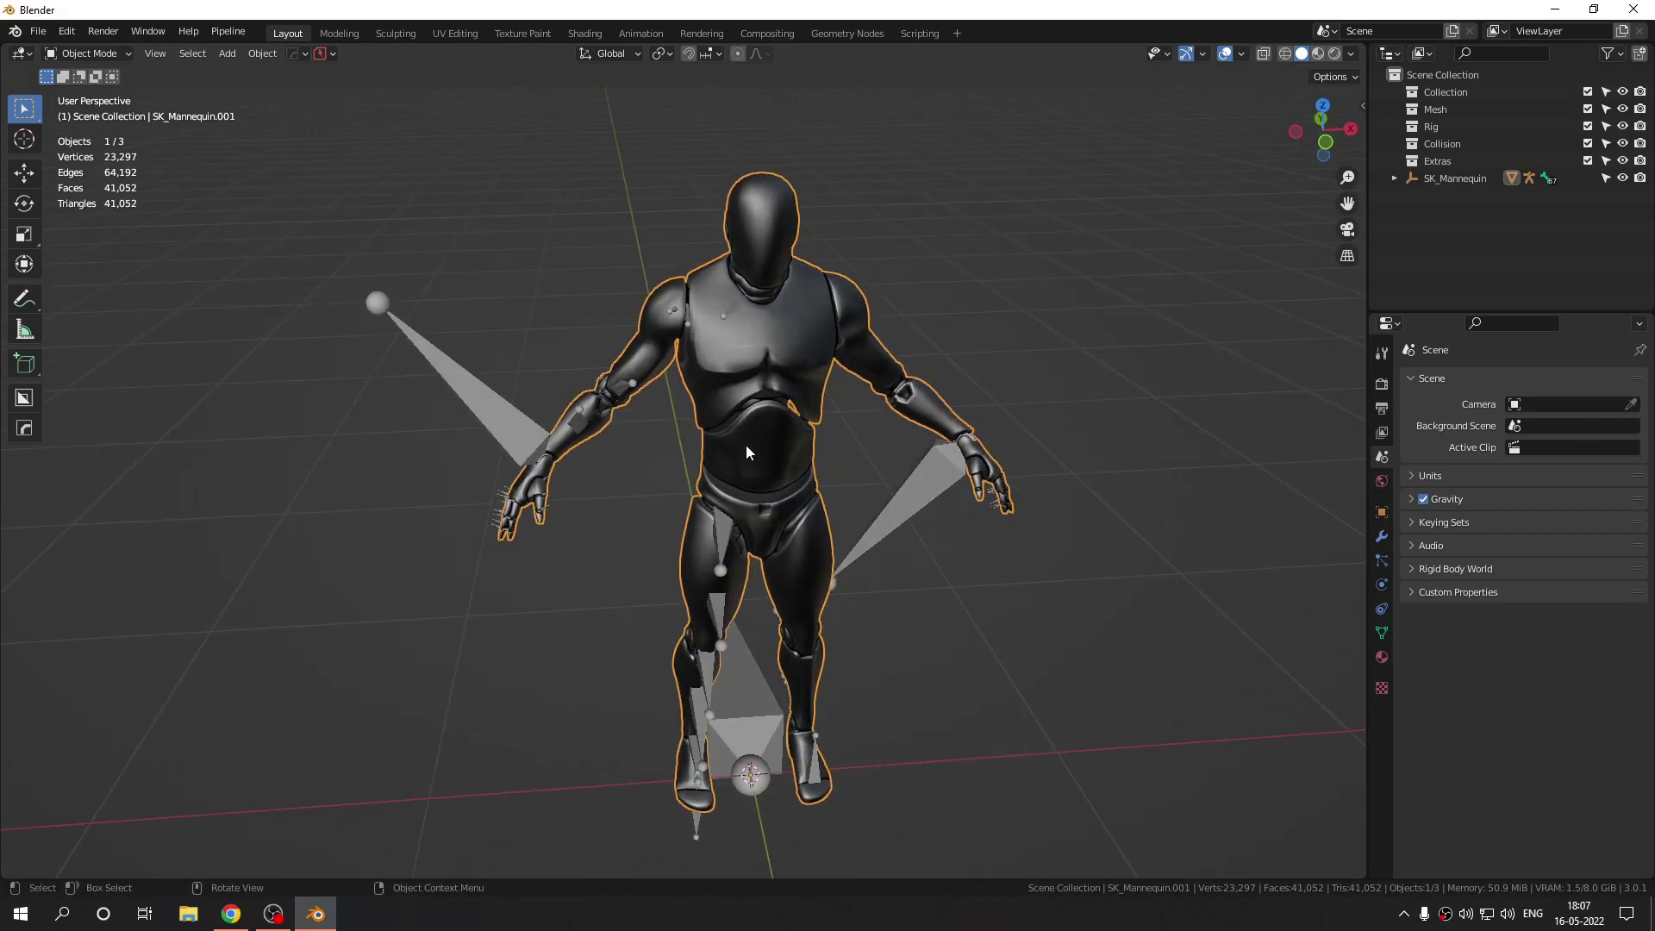
{"action": "scroll", "coordinate": [746, 444], "scroll_direction": "down", "scroll_amount": 2}
{"action": "scroll", "coordinate": [746, 445], "scroll_direction": "up", "scroll_amount": 3}
{"action": "scroll", "coordinate": [746, 446], "scroll_direction": "down", "scroll_amount": 2}
{"action": "scroll", "coordinate": [745, 451], "scroll_direction": "up", "scroll_amount": 2}
{"action": "mouse_move", "coordinate": [666, 483]}
{"action": "middle_mouse_down"}
{"action": "mouse_move", "coordinate": [904, 469]}
{"action": "mouse_move", "coordinate": [647, 490]}
{"action": "middle_mouse_up"}
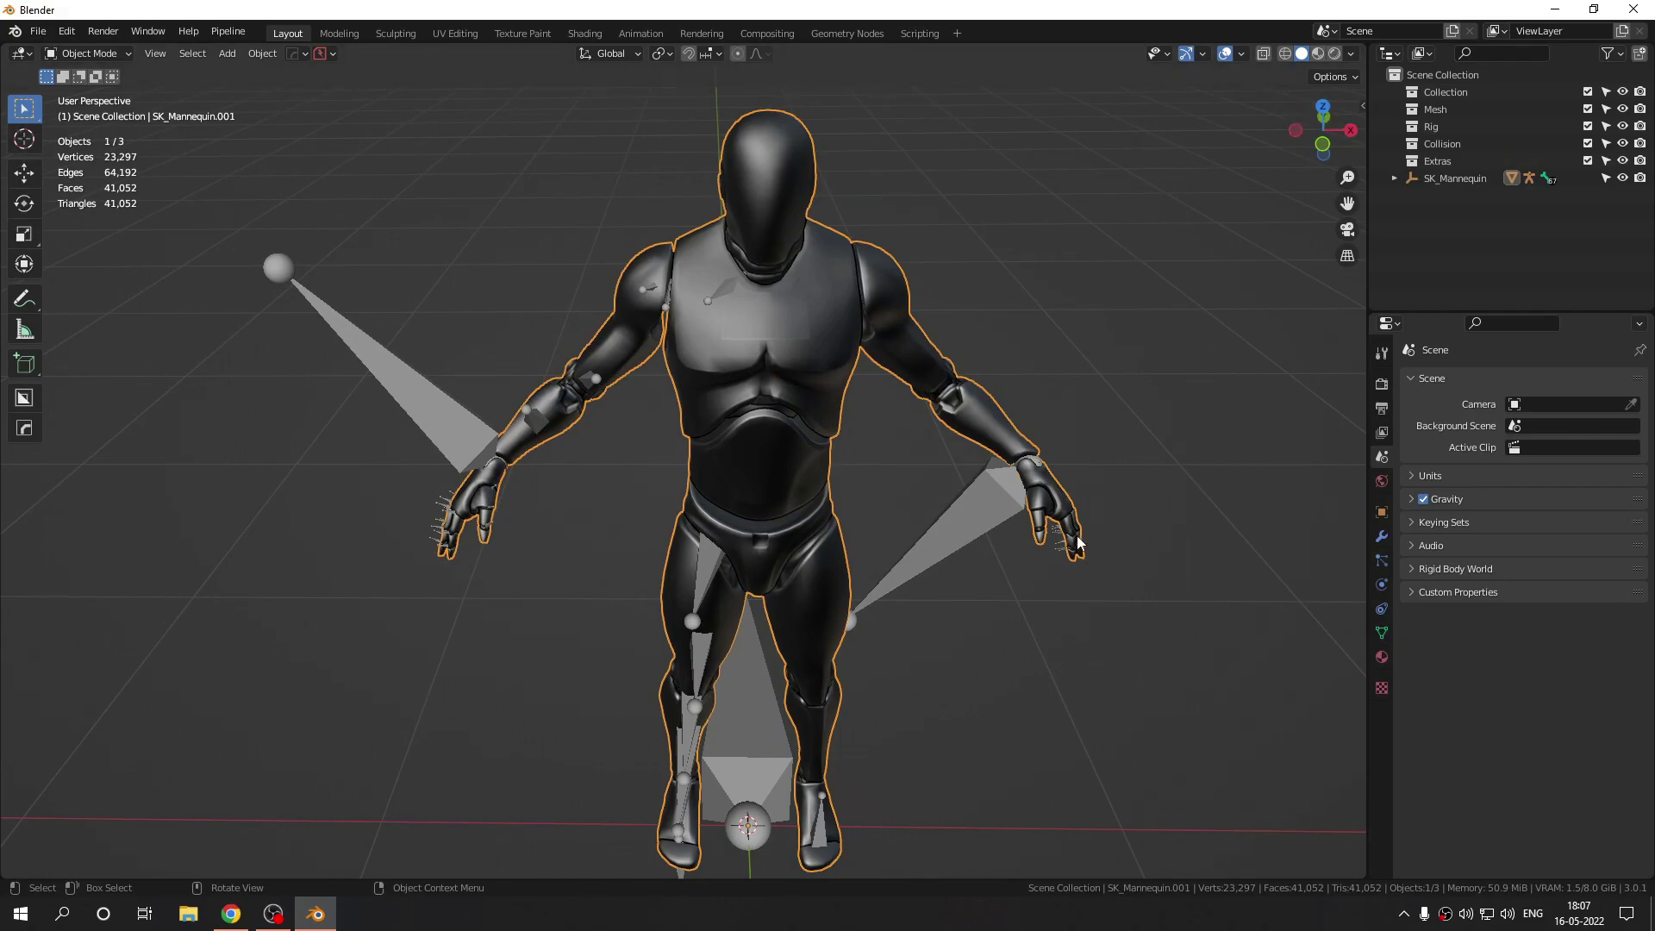
{"action": "key", "text": "n"}
{"action": "left_click", "coordinate": [1356, 721]}
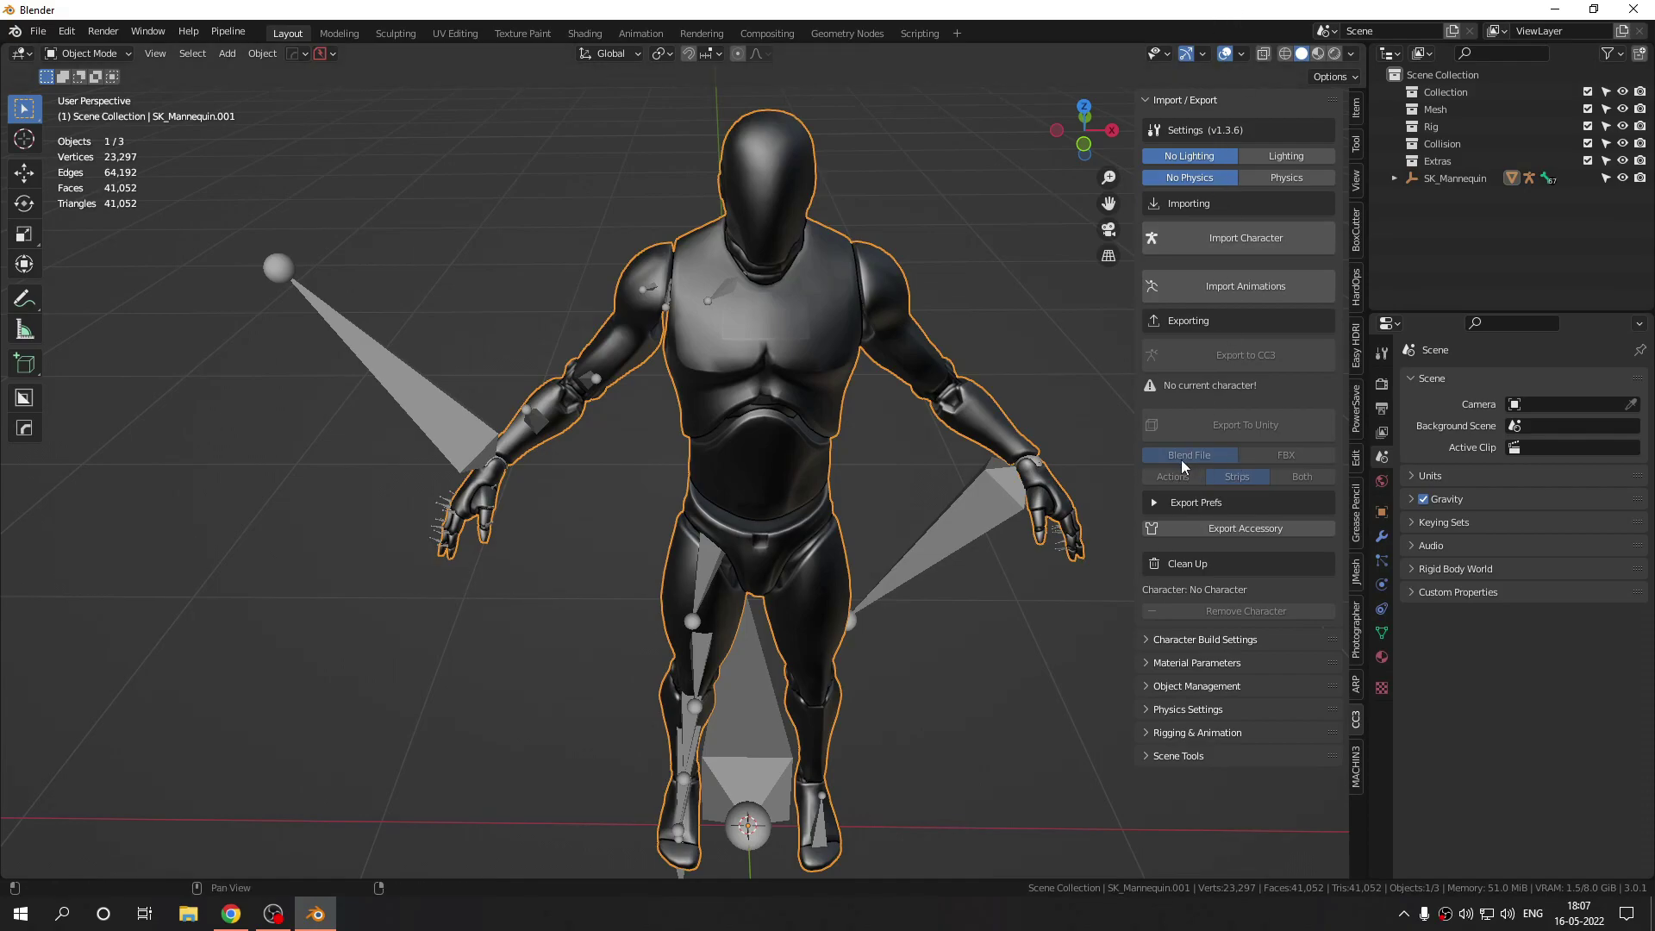
{"action": "mouse_move", "coordinate": [898, 421]}
{"action": "middle_mouse_down"}
{"action": "mouse_move", "coordinate": [1034, 410]}
{"action": "mouse_move", "coordinate": [826, 400]}
{"action": "mouse_move", "coordinate": [907, 419]}
{"action": "mouse_move", "coordinate": [868, 418]}
{"action": "middle_mouse_up"}
{"action": "key", "text": "n"}
{"action": "scroll", "coordinate": [853, 396], "scroll_direction": "down", "scroll_amount": 4}
{"action": "key", "text": "g"}
{"action": "key", "text": "x"}
{"action": "right_click", "coordinate": [812, 555]}
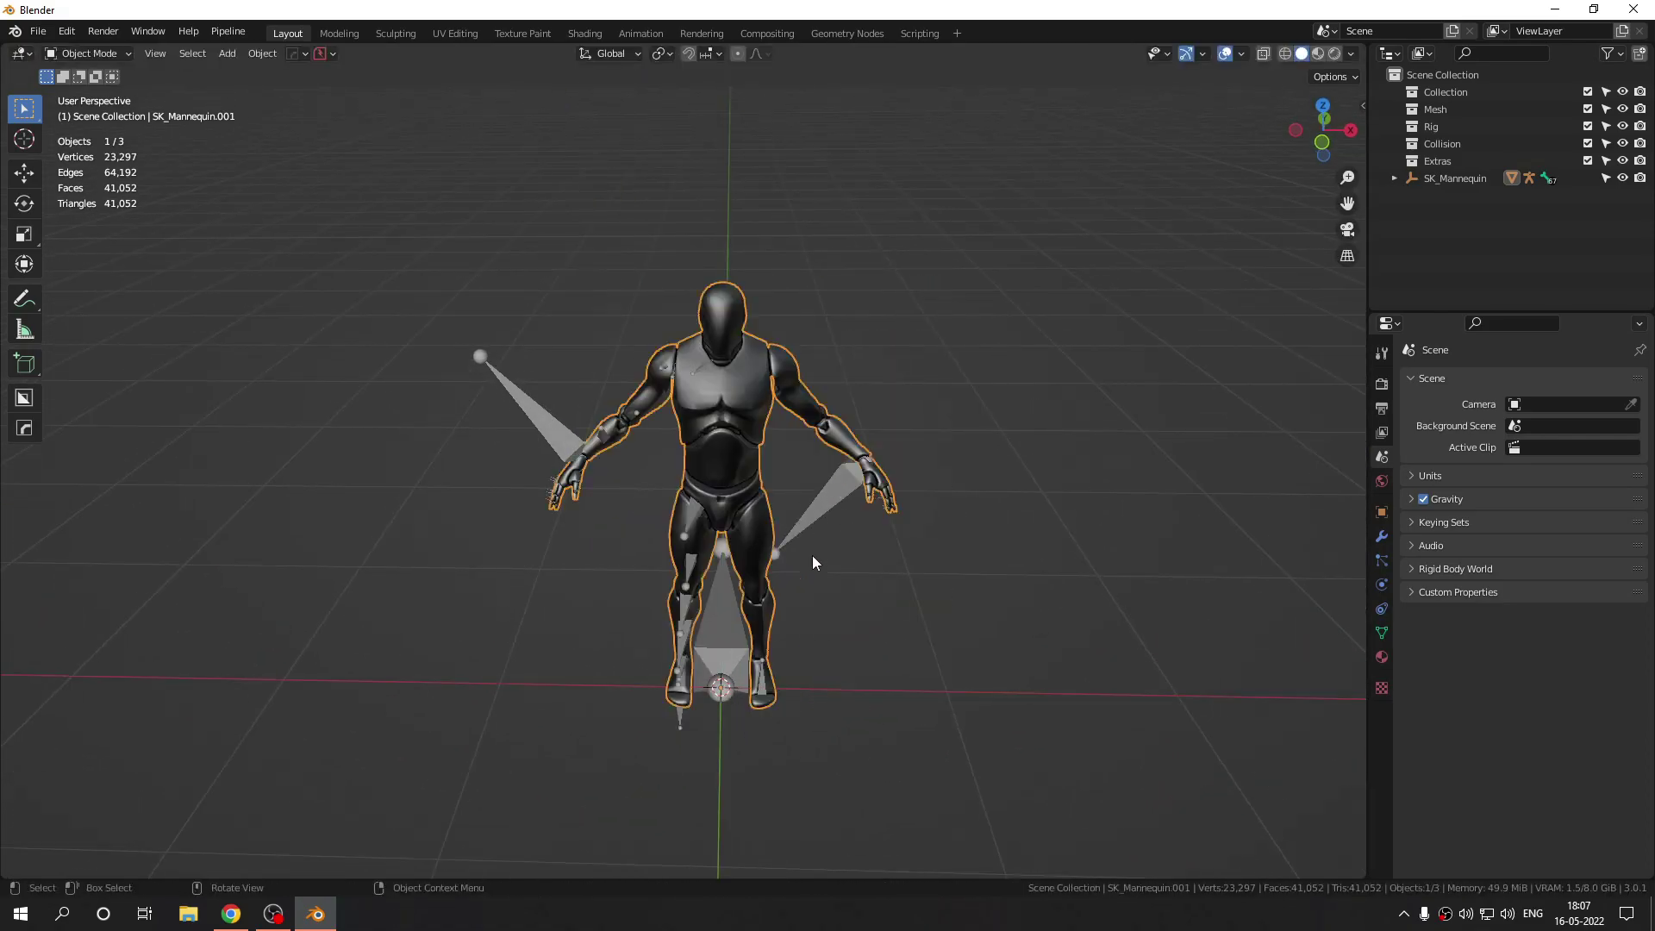
Move the whole SK_Mannequin hierarchy about 1.65 m along the X axis, away from the origin.
{"action": "left_click", "coordinate": [1477, 181]}
{"action": "key", "text": "g"}
{"action": "key", "text": "x"}
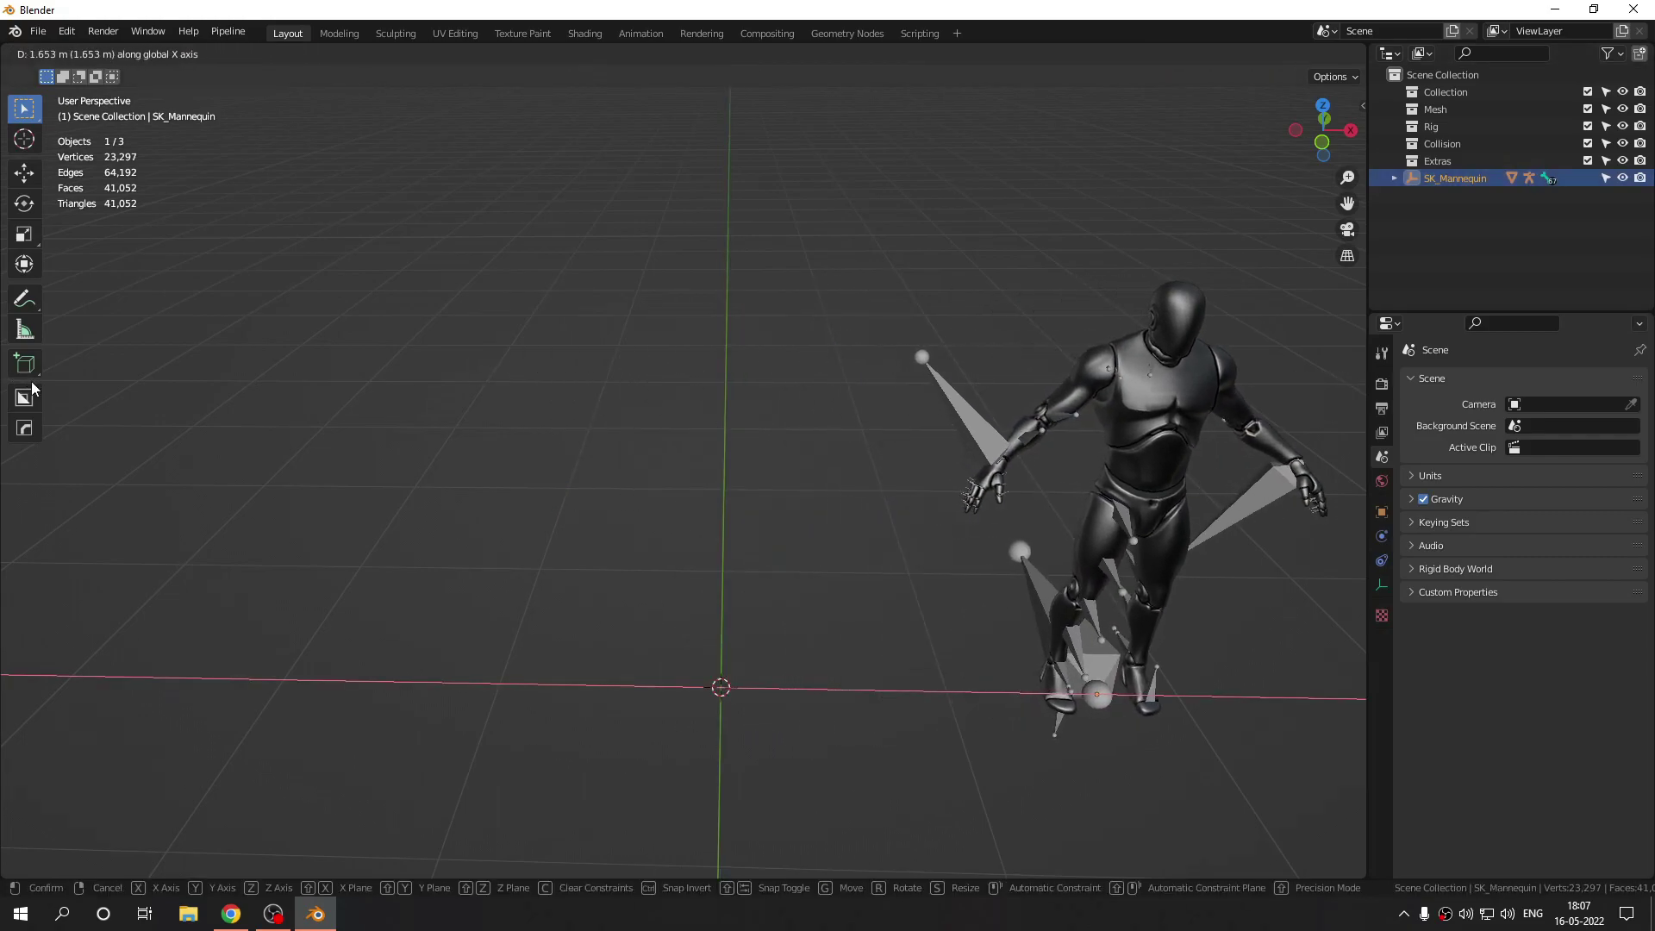
{"action": "left_click", "coordinate": [33, 389]}
{"action": "middle_click_drag", "start_coordinate": [681, 342], "coordinate": [451, 333], "text": "shift"}
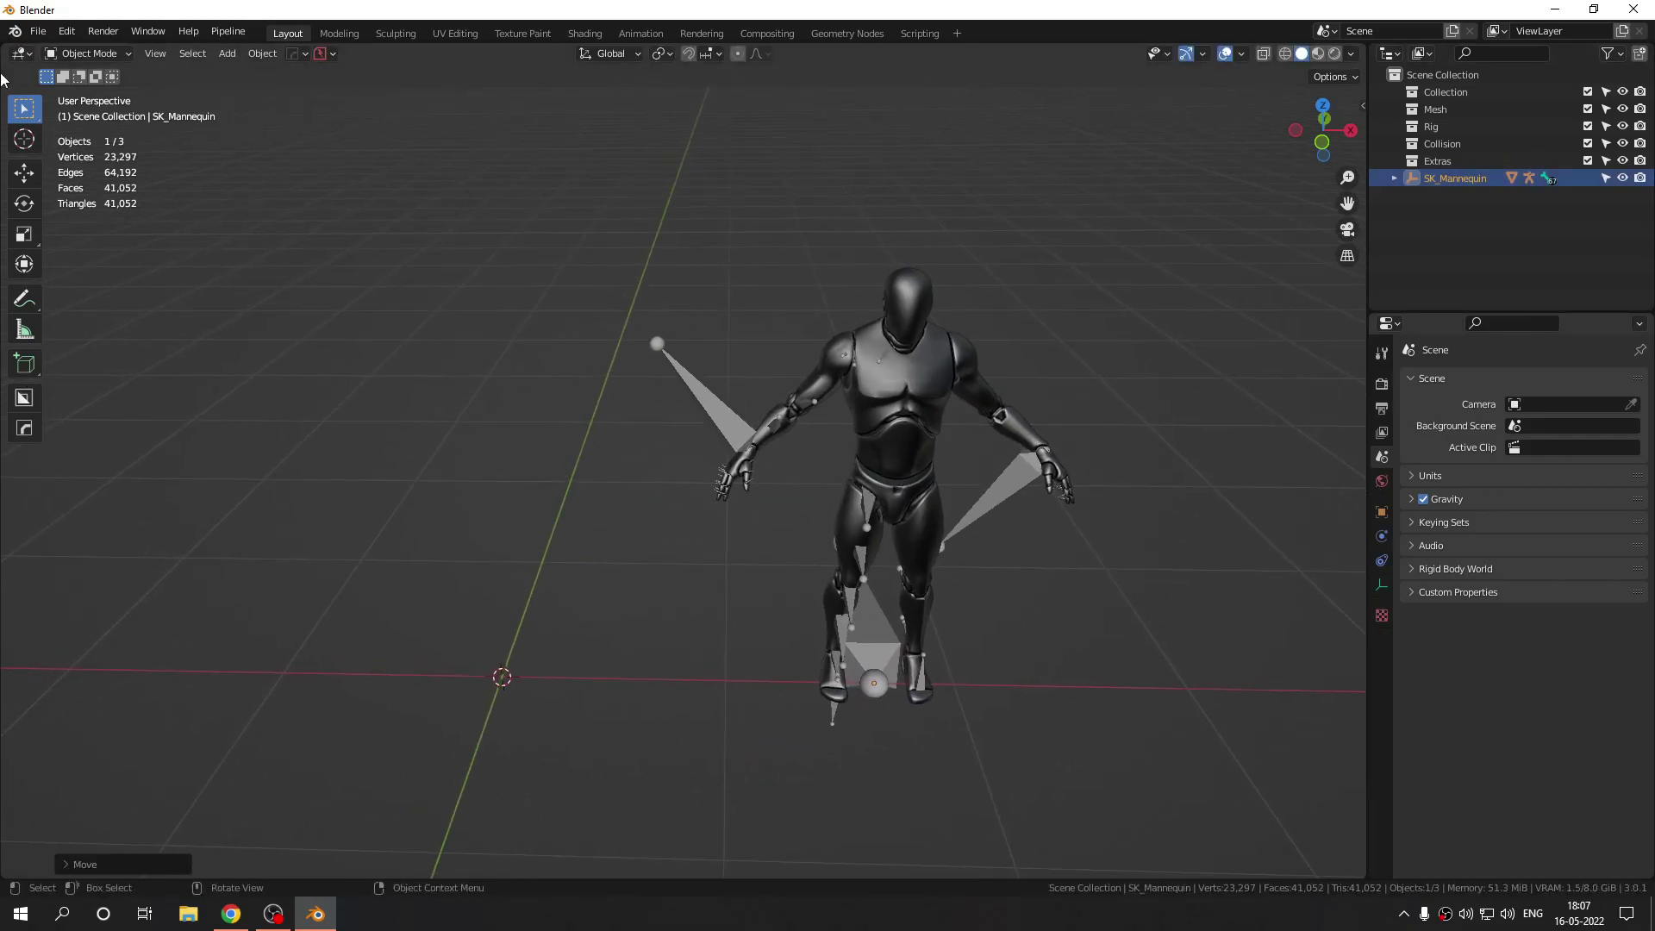
Import the FBX file Jack_UE_Base.Fbx from the Export_CC3\UE folder with the default import options.
{"action": "left_click", "coordinate": [37, 32]}
{"action": "mouse_move", "coordinate": [95, 289]}
{"action": "mouse_move", "coordinate": [68, 262]}
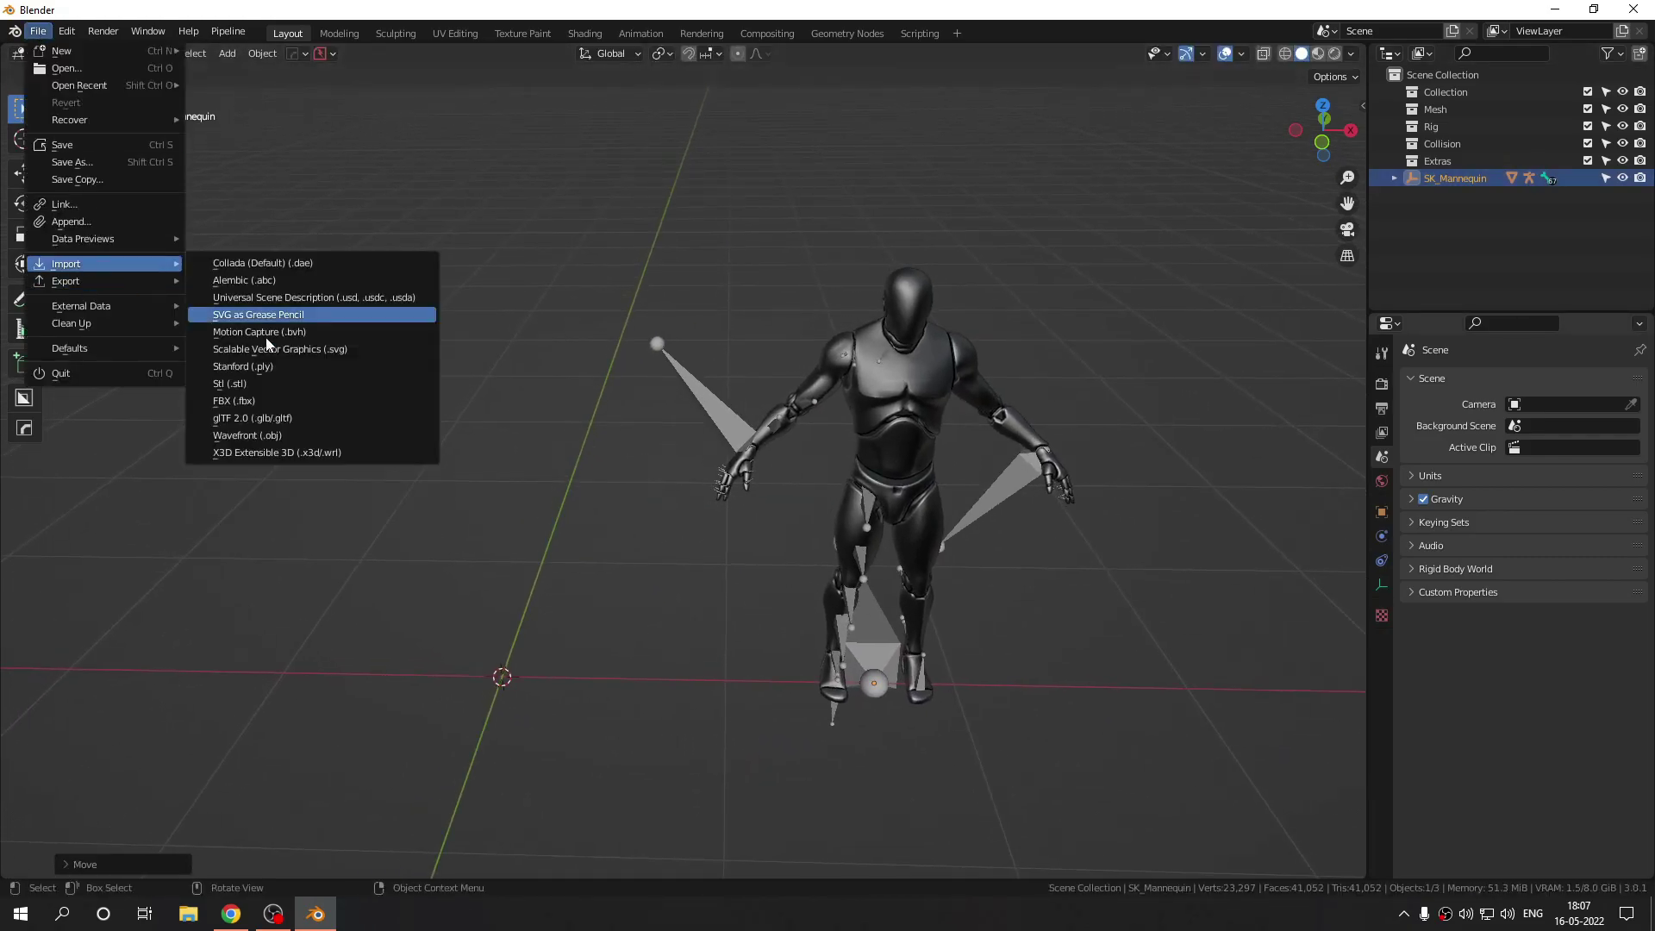
{"action": "left_click", "coordinate": [246, 401]}
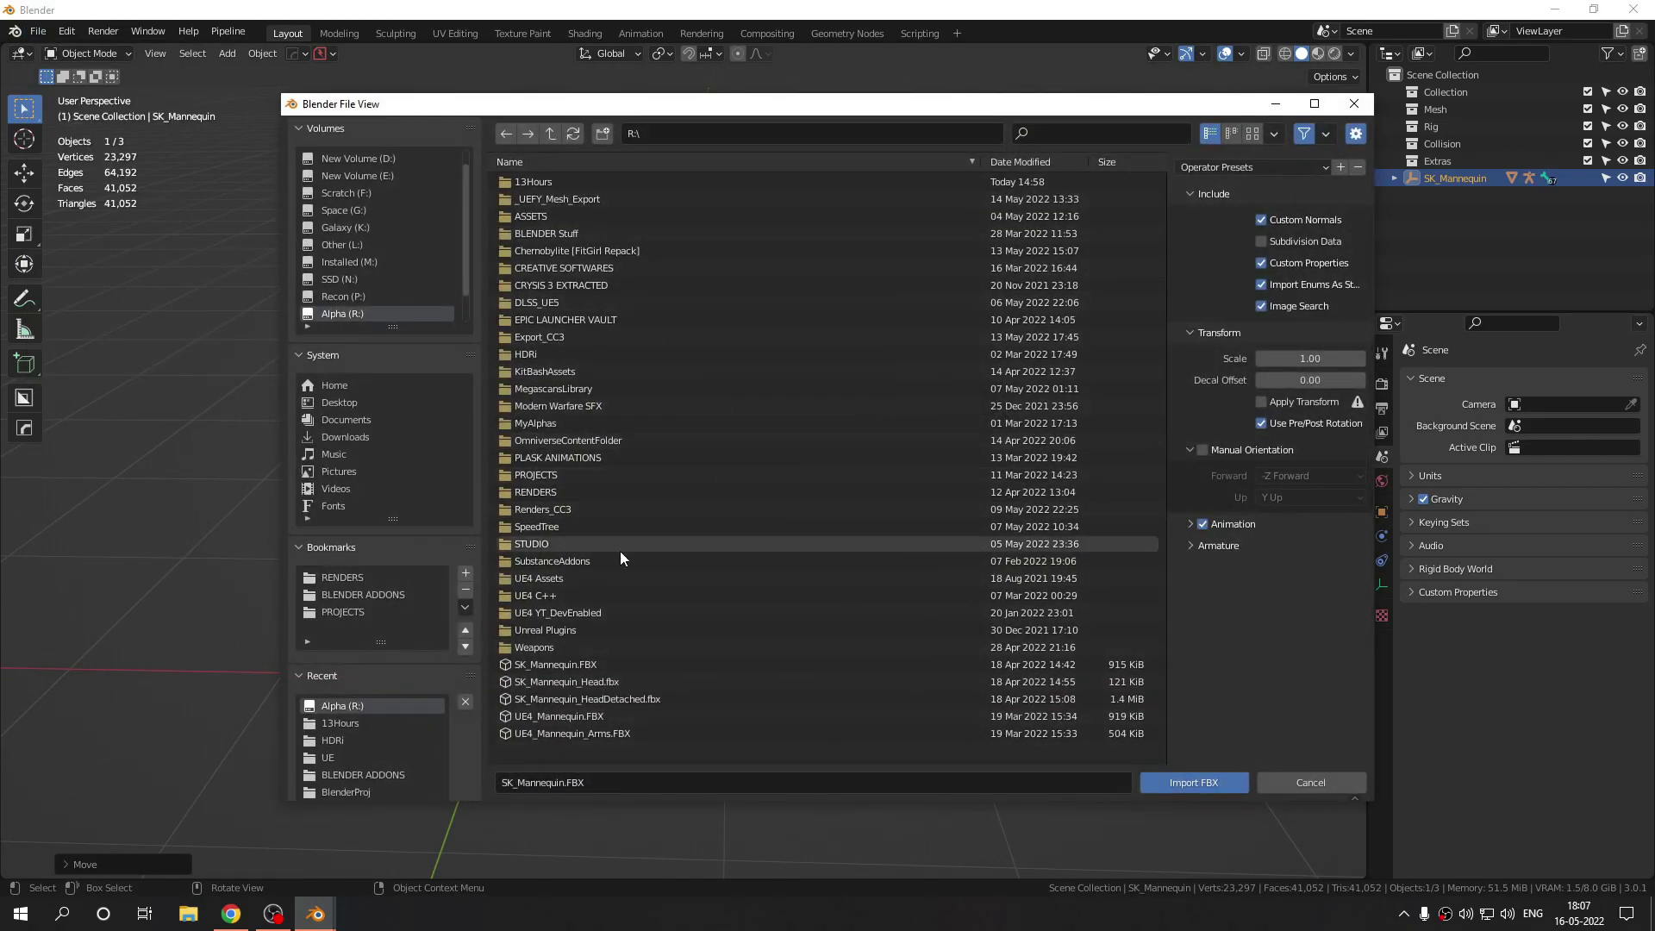
{"action": "left_click", "coordinate": [583, 337]}
{"action": "left_click", "coordinate": [535, 201]}
{"action": "left_click", "coordinate": [543, 216]}
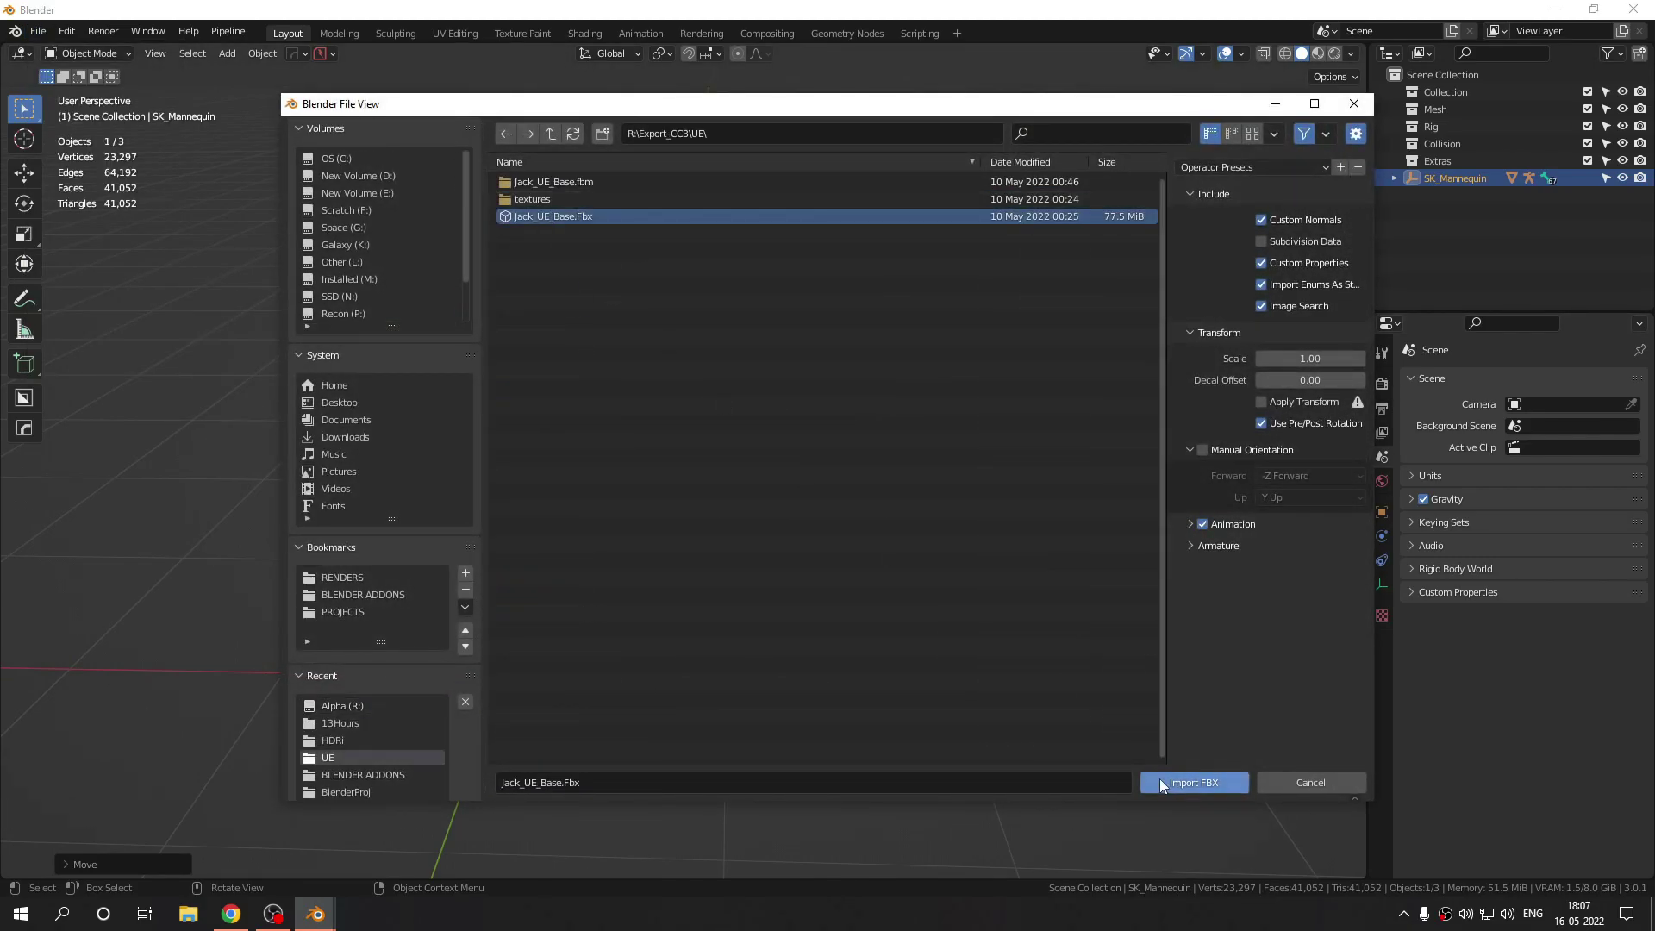
{"action": "left_click", "coordinate": [1193, 783]}
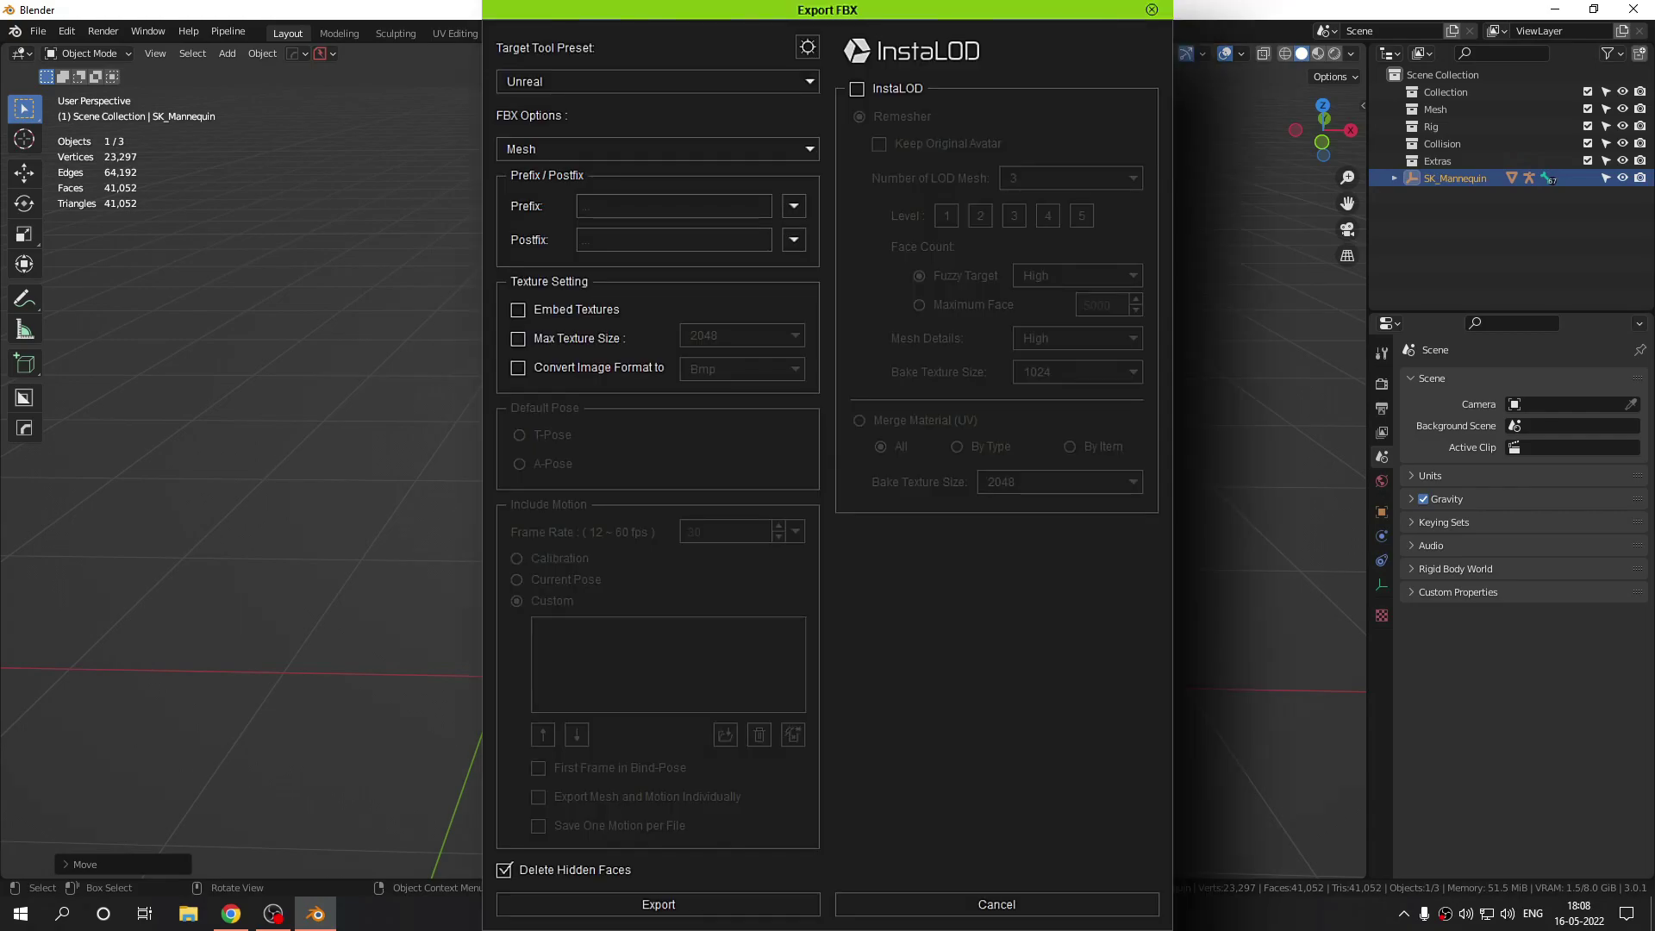
Examine the imported character and its armature beside the mannequin from several angles.
{"action": "middle_click_drag", "start_coordinate": [619, 495], "coordinate": [789, 520], "text": "shift"}
{"action": "scroll", "coordinate": [789, 521], "scroll_direction": "up", "scroll_amount": 3}
{"action": "scroll", "coordinate": [789, 521], "scroll_direction": "down", "scroll_amount": 3}
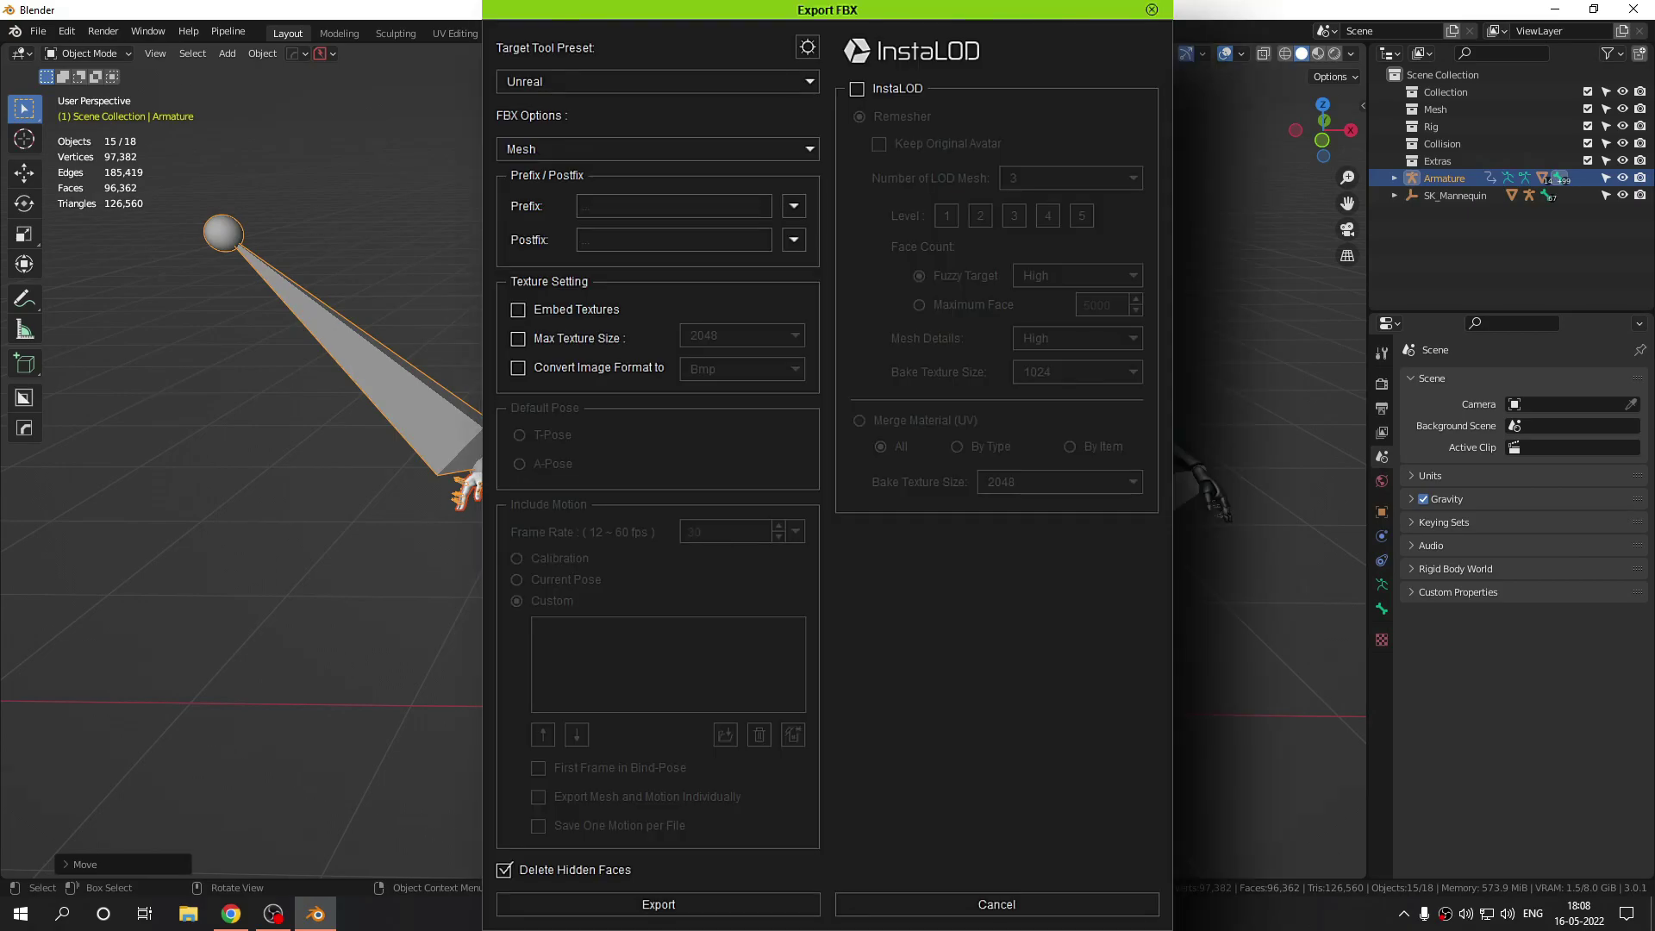
{"action": "scroll", "coordinate": [767, 594], "scroll_direction": "up", "scroll_amount": 3}
{"action": "scroll", "coordinate": [767, 593], "scroll_direction": "down", "scroll_amount": 3}
{"action": "mouse_move", "coordinate": [766, 594]}
{"action": "middle_mouse_down"}
{"action": "mouse_move", "coordinate": [913, 602]}
{"action": "mouse_move", "coordinate": [766, 604]}
{"action": "middle_mouse_up"}
{"action": "middle_click_drag", "start_coordinate": [560, 426], "coordinate": [563, 424]}
{"action": "scroll", "coordinate": [562, 423], "scroll_direction": "up", "scroll_amount": 4}
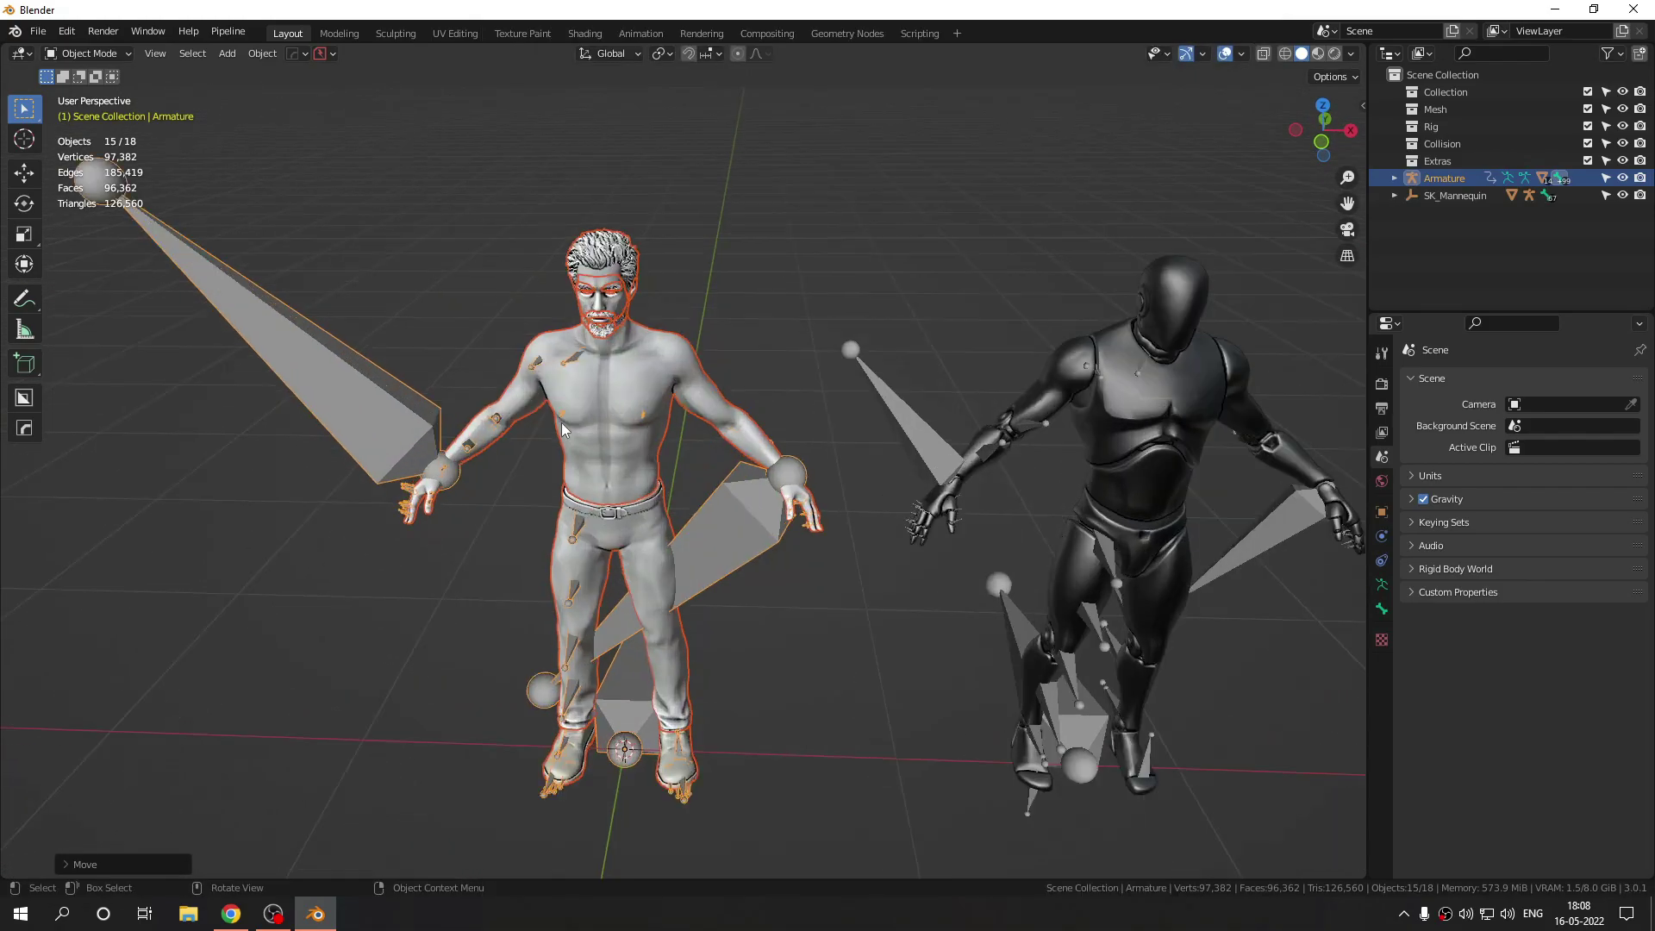
{"action": "scroll", "coordinate": [650, 496], "scroll_direction": "down", "scroll_amount": 4}
{"action": "middle_click_drag", "start_coordinate": [649, 495], "coordinate": [793, 432]}
Select the character's body mesh and the hair mesh in turn to inspect them as separate objects.
{"action": "left_click", "coordinate": [639, 419]}
{"action": "scroll", "coordinate": [793, 432], "scroll_direction": "up", "scroll_amount": 5}
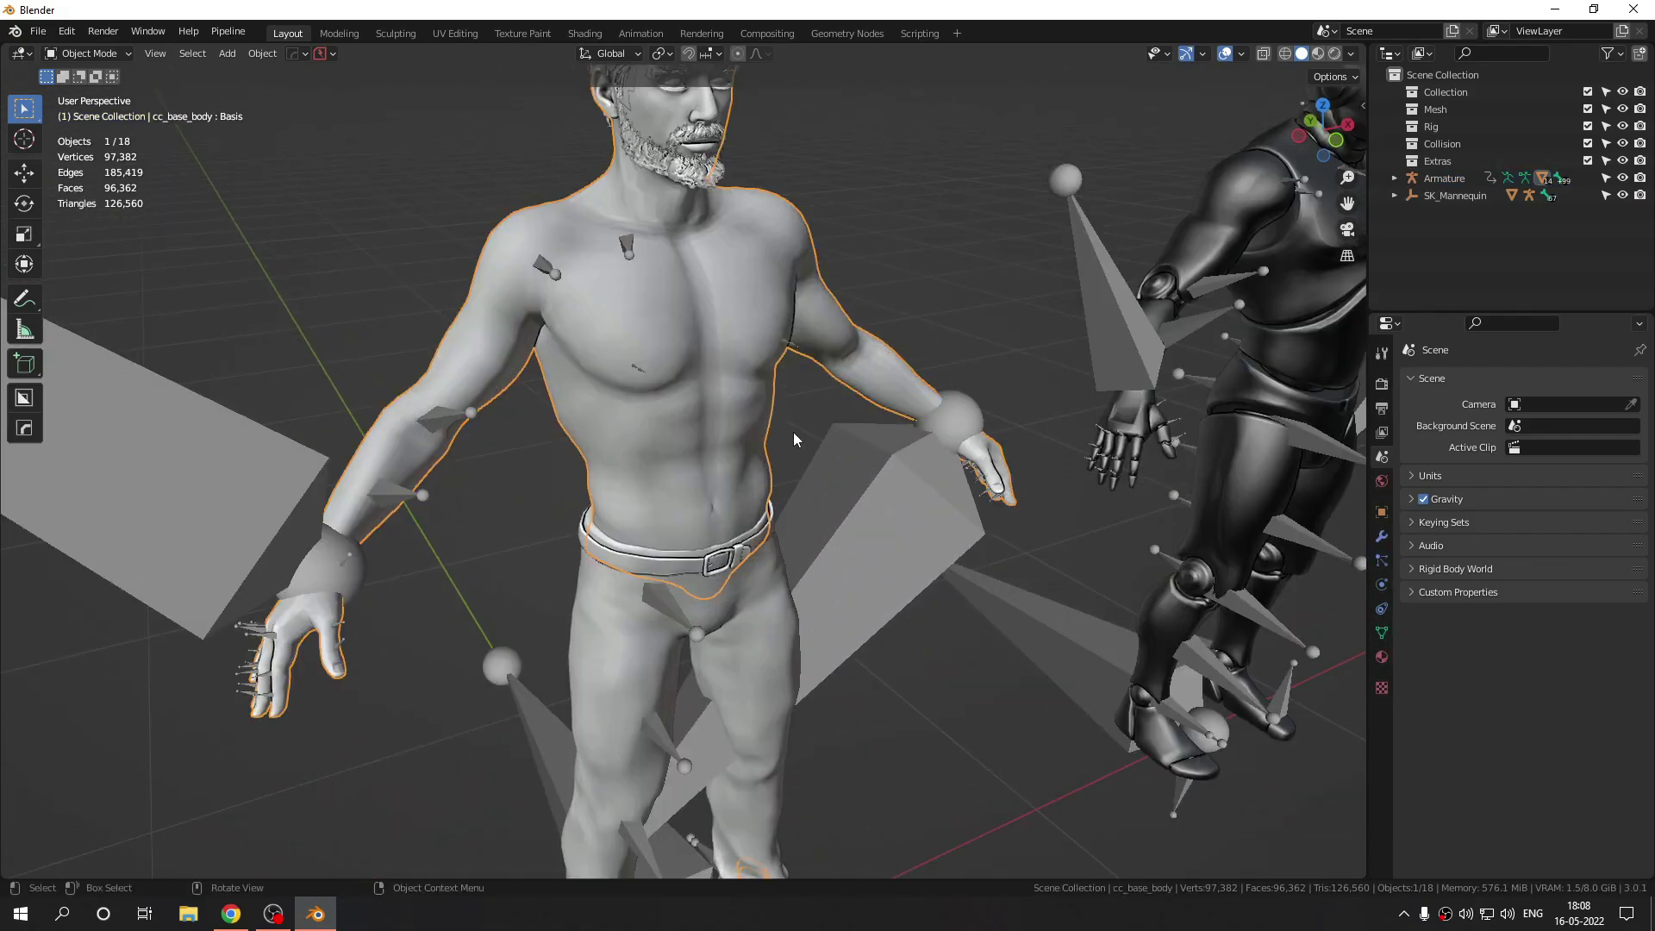
{"action": "scroll", "coordinate": [732, 162], "scroll_direction": "down", "scroll_amount": 3}
{"action": "left_click", "coordinate": [645, 185]}
{"action": "middle_click_drag", "start_coordinate": [644, 186], "coordinate": [749, 380]}
{"action": "scroll", "coordinate": [910, 320], "scroll_direction": "up", "scroll_amount": 2}
Examine the toe bones at the character's boots and compare them with the mannequin's feet.
{"action": "middle_click_drag", "start_coordinate": [730, 532], "coordinate": [547, 351], "text": "shift"}
{"action": "scroll", "coordinate": [863, 414], "scroll_direction": "up", "scroll_amount": 3}
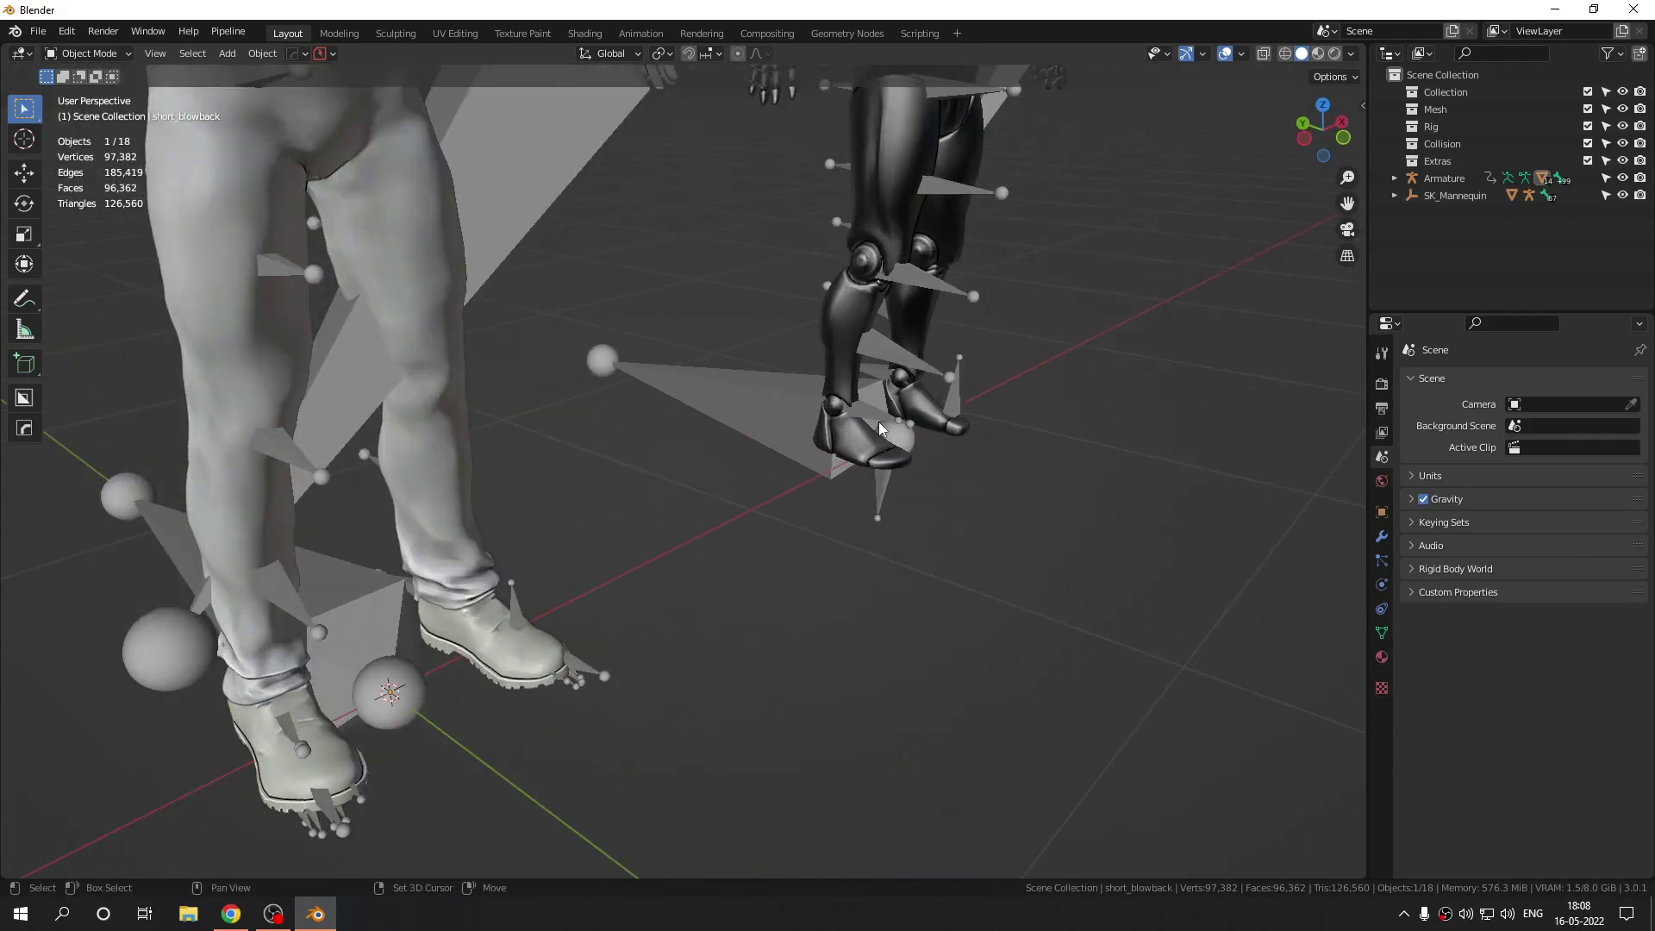
{"action": "middle_click_drag", "start_coordinate": [879, 422], "coordinate": [487, 345], "text": "shift"}
{"action": "left_click_drag", "start_coordinate": [547, 333], "coordinate": [849, 541]}
{"action": "middle_click_drag", "start_coordinate": [370, 513], "coordinate": [669, 420]}
{"action": "left_click_drag", "start_coordinate": [624, 432], "coordinate": [1001, 624]}
{"action": "middle_click_drag", "start_coordinate": [852, 543], "coordinate": [659, 409]}
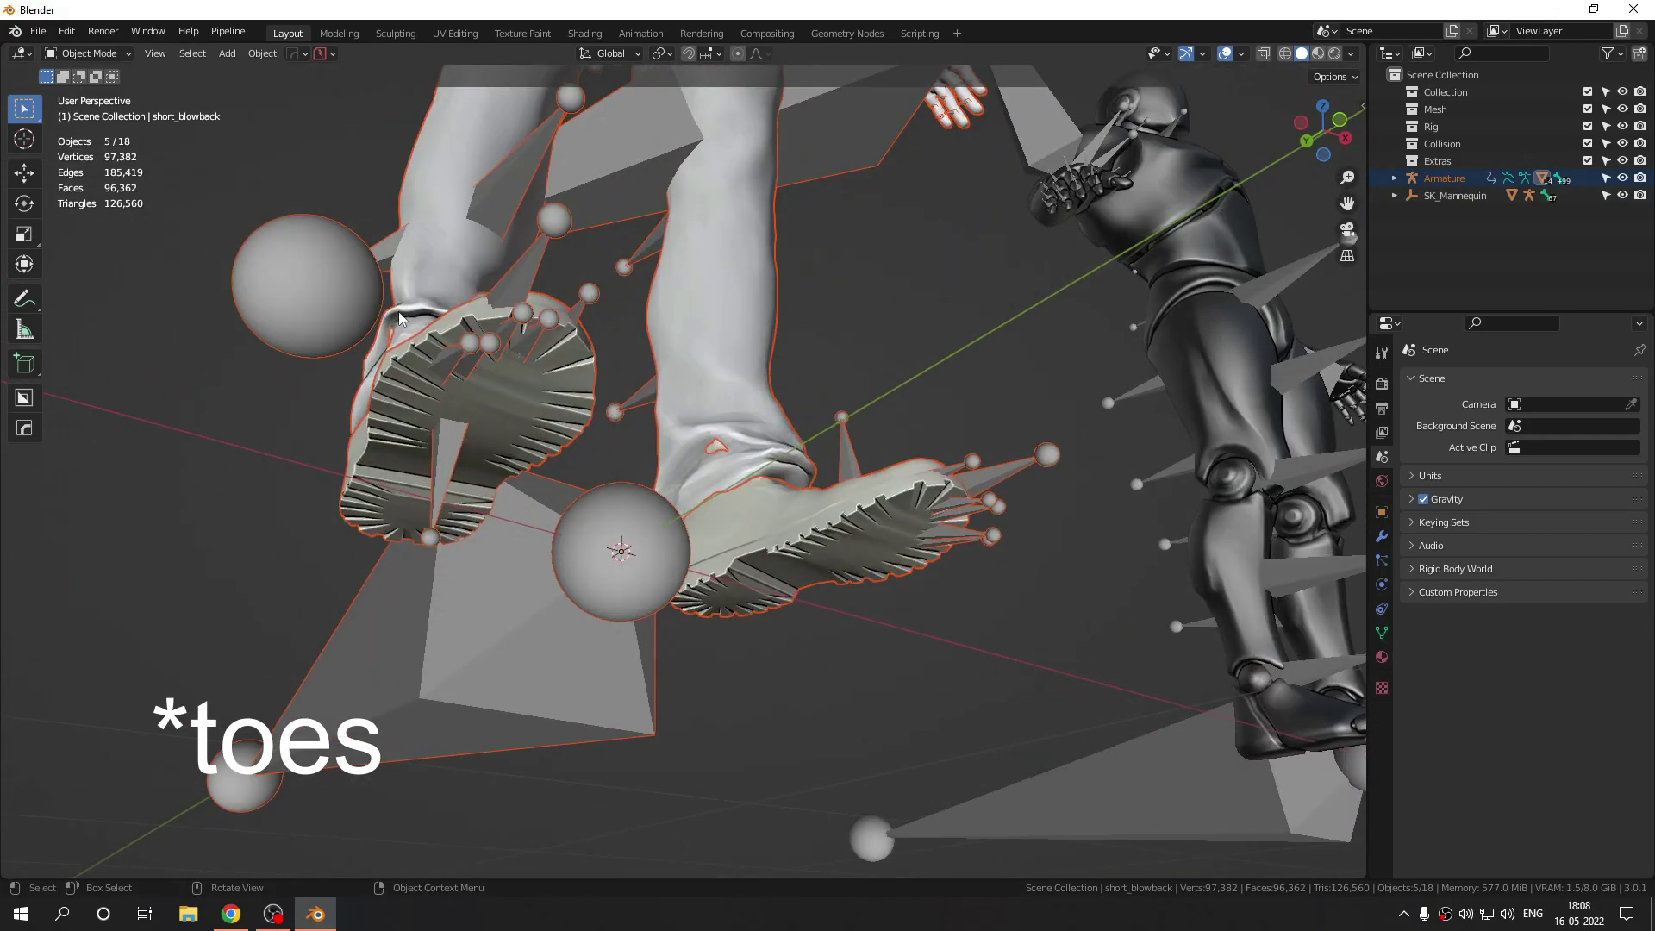
{"action": "middle_click_drag", "start_coordinate": [626, 306], "coordinate": [843, 554]}
{"action": "scroll", "coordinate": [553, 421], "scroll_direction": "up", "scroll_amount": 7}
{"action": "left_click_drag", "start_coordinate": [557, 182], "coordinate": [646, 232]}
{"action": "scroll", "coordinate": [646, 232], "scroll_direction": "down", "scroll_amount": 3}
{"action": "scroll", "coordinate": [646, 232], "scroll_direction": "down", "scroll_amount": 5}
Examine both characters from the front and select the imported character's body mesh.
{"action": "key", "text": "a"}
{"action": "key", "text": "a"}
{"action": "scroll", "coordinate": [714, 372], "scroll_direction": "down", "scroll_amount": 3}
{"action": "middle_click_drag", "start_coordinate": [714, 374], "coordinate": [761, 514]}
{"action": "scroll", "coordinate": [790, 532], "scroll_direction": "up", "scroll_amount": 4}
{"action": "scroll", "coordinate": [789, 532], "scroll_direction": "down", "scroll_amount": 4}
{"action": "left_click", "coordinate": [693, 425]}
{"action": "scroll", "coordinate": [700, 491], "scroll_direction": "up", "scroll_amount": 2}
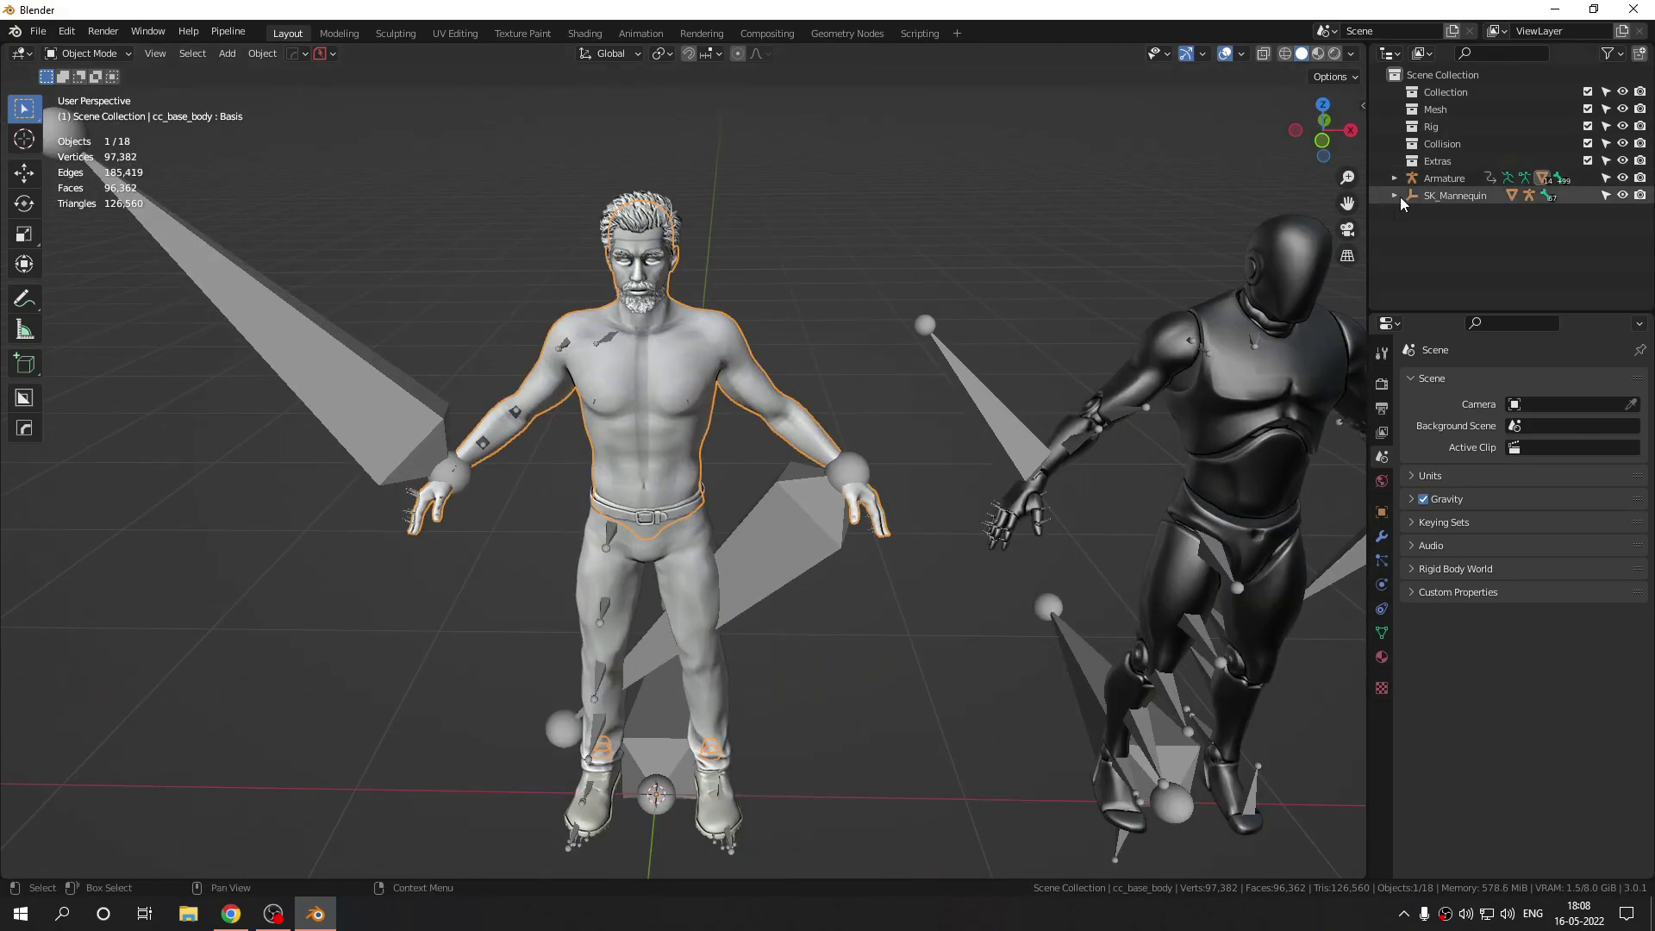
Move the SK_Mannequin empty and the mannequin's root armature into the Extras collection.
{"action": "left_click_drag", "start_coordinate": [1448, 197], "coordinate": [1439, 162]}
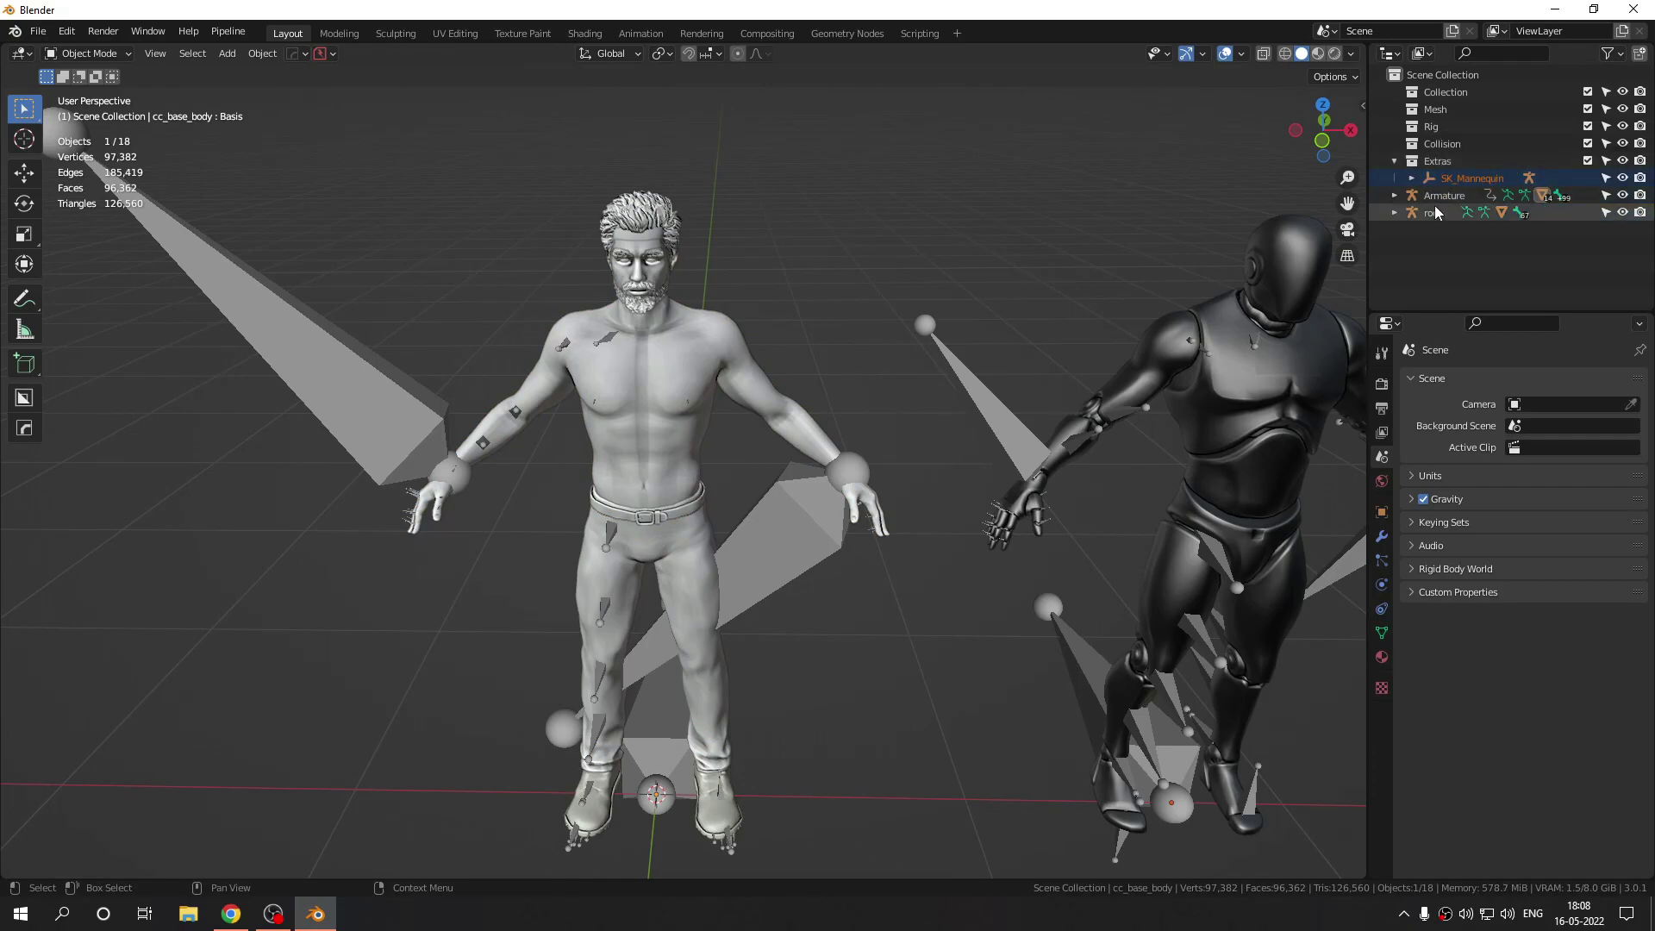
{"action": "left_click", "coordinate": [1435, 208]}
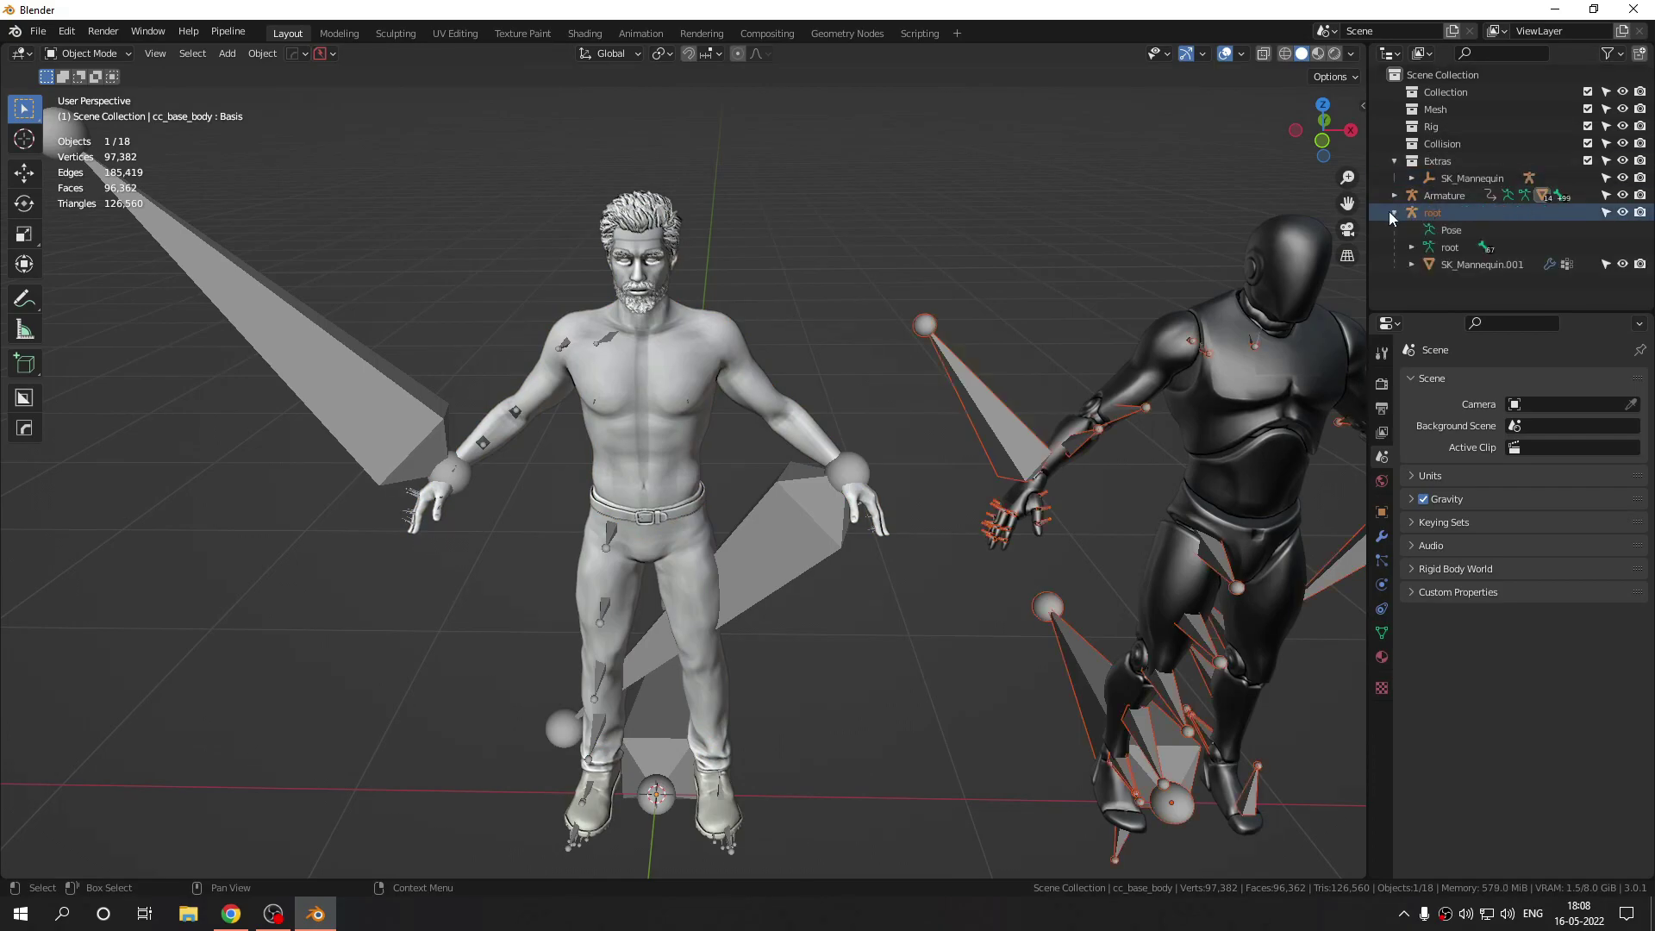
{"action": "mouse_move", "coordinate": [1422, 211]}
{"action": "left_mouse_down"}
{"action": "mouse_move", "coordinate": [1457, 175]}
{"action": "mouse_move", "coordinate": [1462, 104]}
{"action": "mouse_move", "coordinate": [1438, 196]}
{"action": "left_mouse_up"}
{"action": "key", "text": "alt+a"}
{"action": "key", "text": "a"}
{"action": "scroll", "coordinate": [474, 367], "scroll_direction": "down", "scroll_amount": 2}
{"action": "key", "text": "alt+a"}
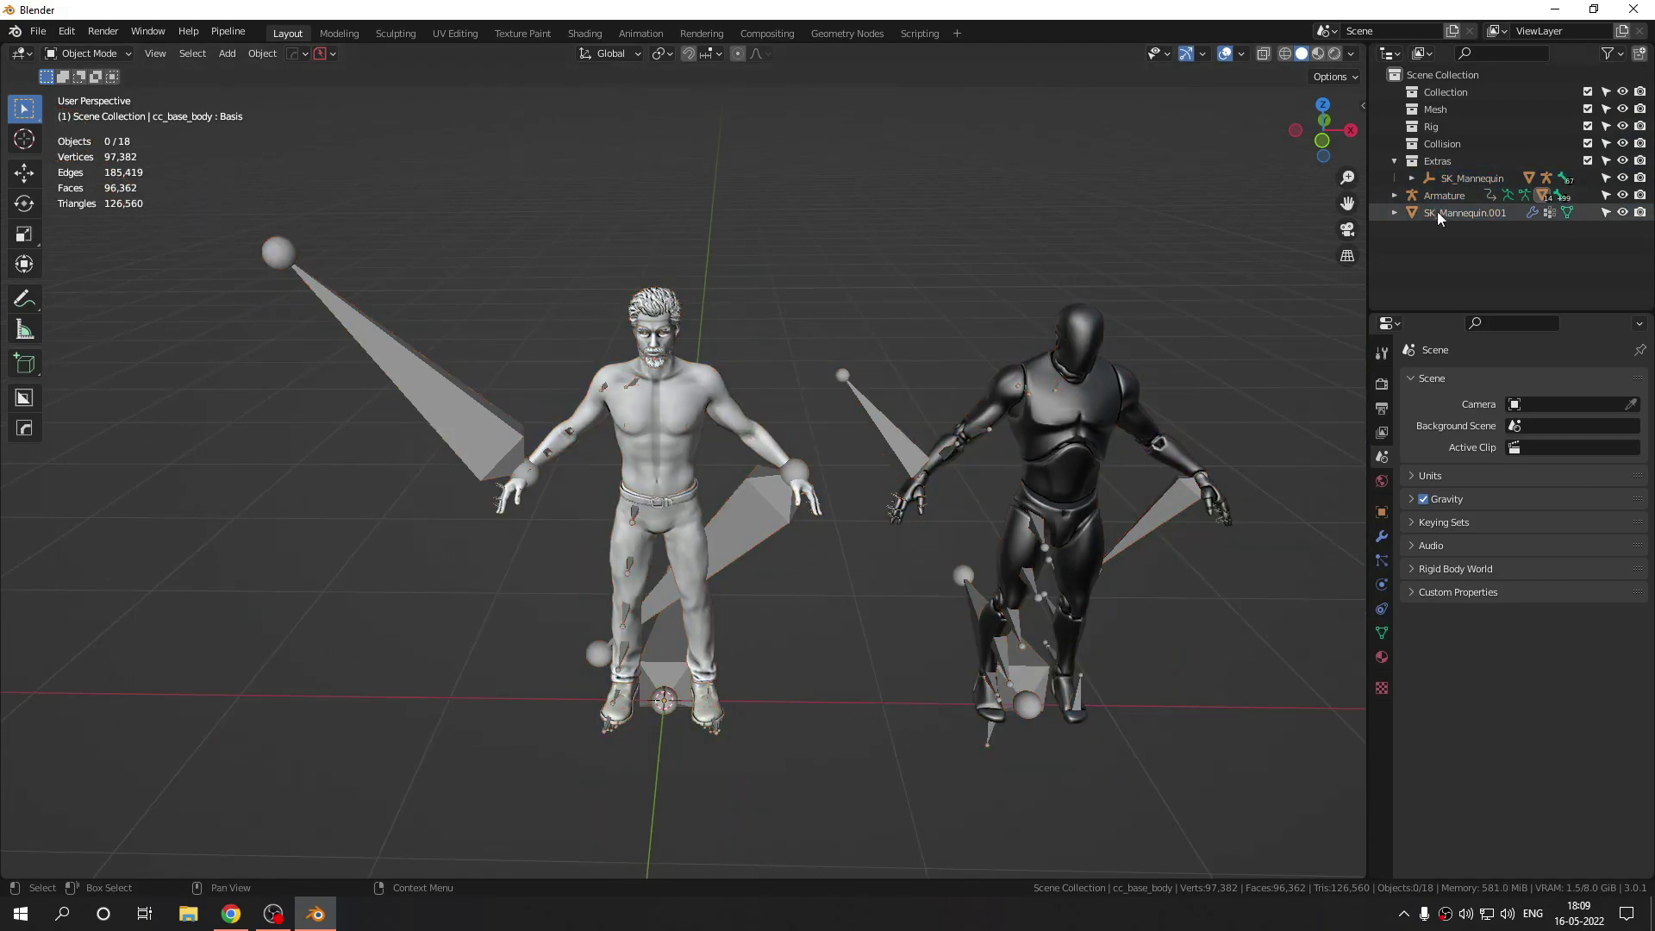
Move the imported character's Armature into Collection and select the loose meshes from boots through soul_path_thick.
{"action": "left_click_drag", "start_coordinate": [1434, 200], "coordinate": [1460, 92]}
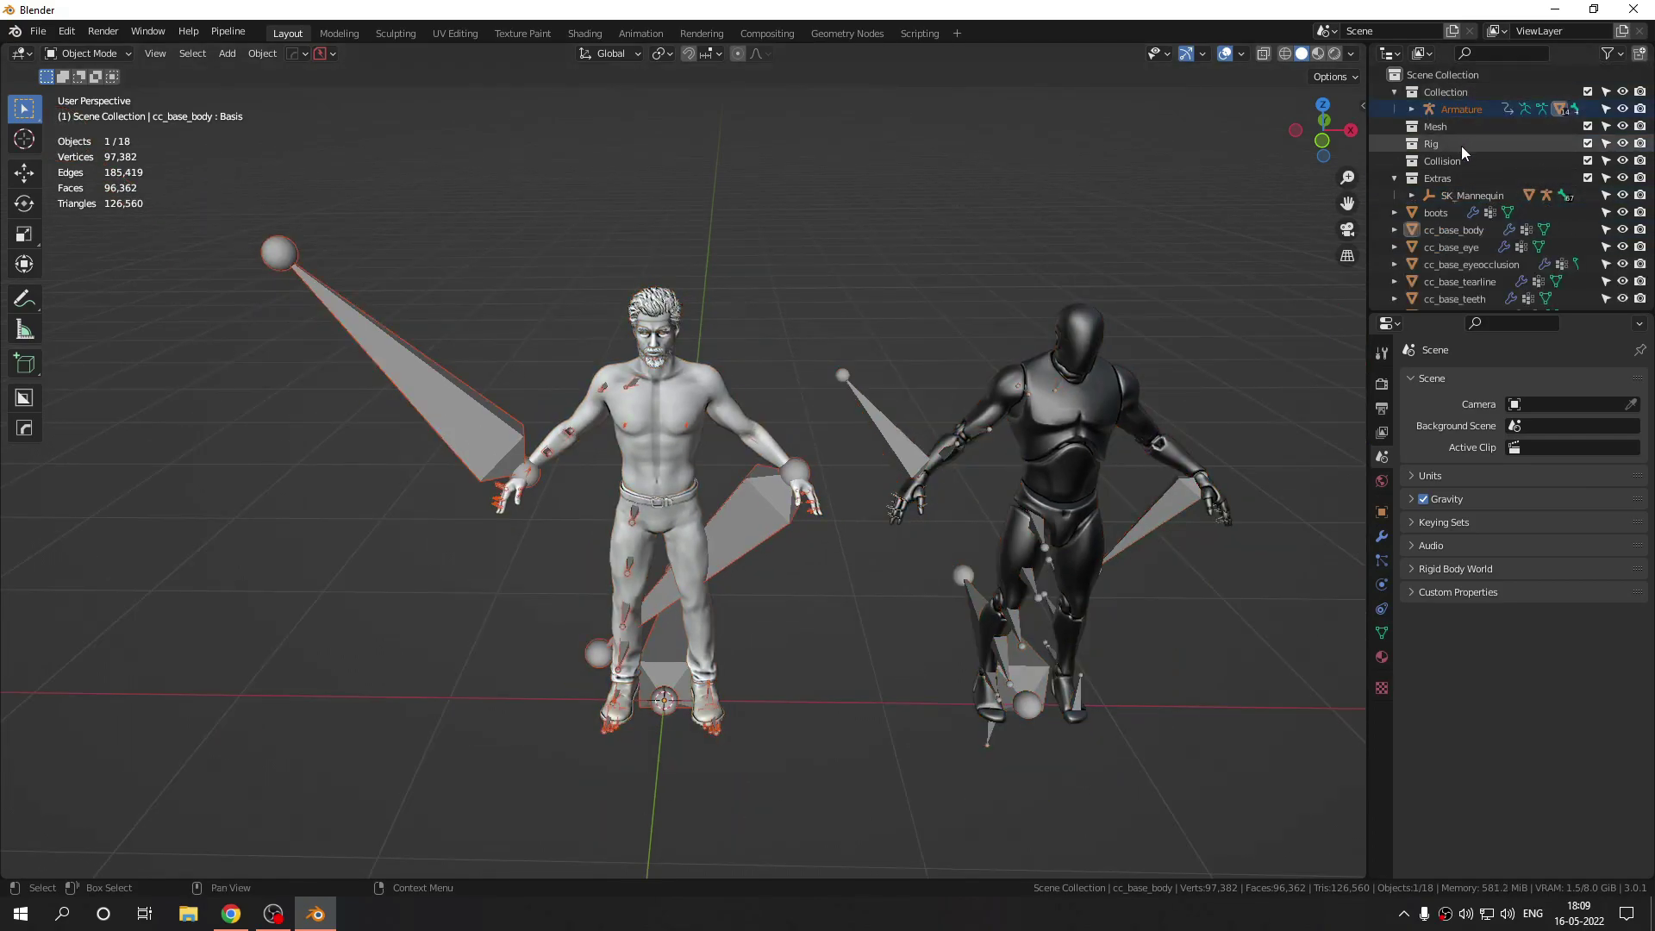
{"action": "left_click", "coordinate": [1460, 227]}
{"action": "left_click", "coordinate": [1426, 211]}
{"action": "scroll", "coordinate": [1429, 211], "scroll_direction": "down", "scroll_amount": 5}
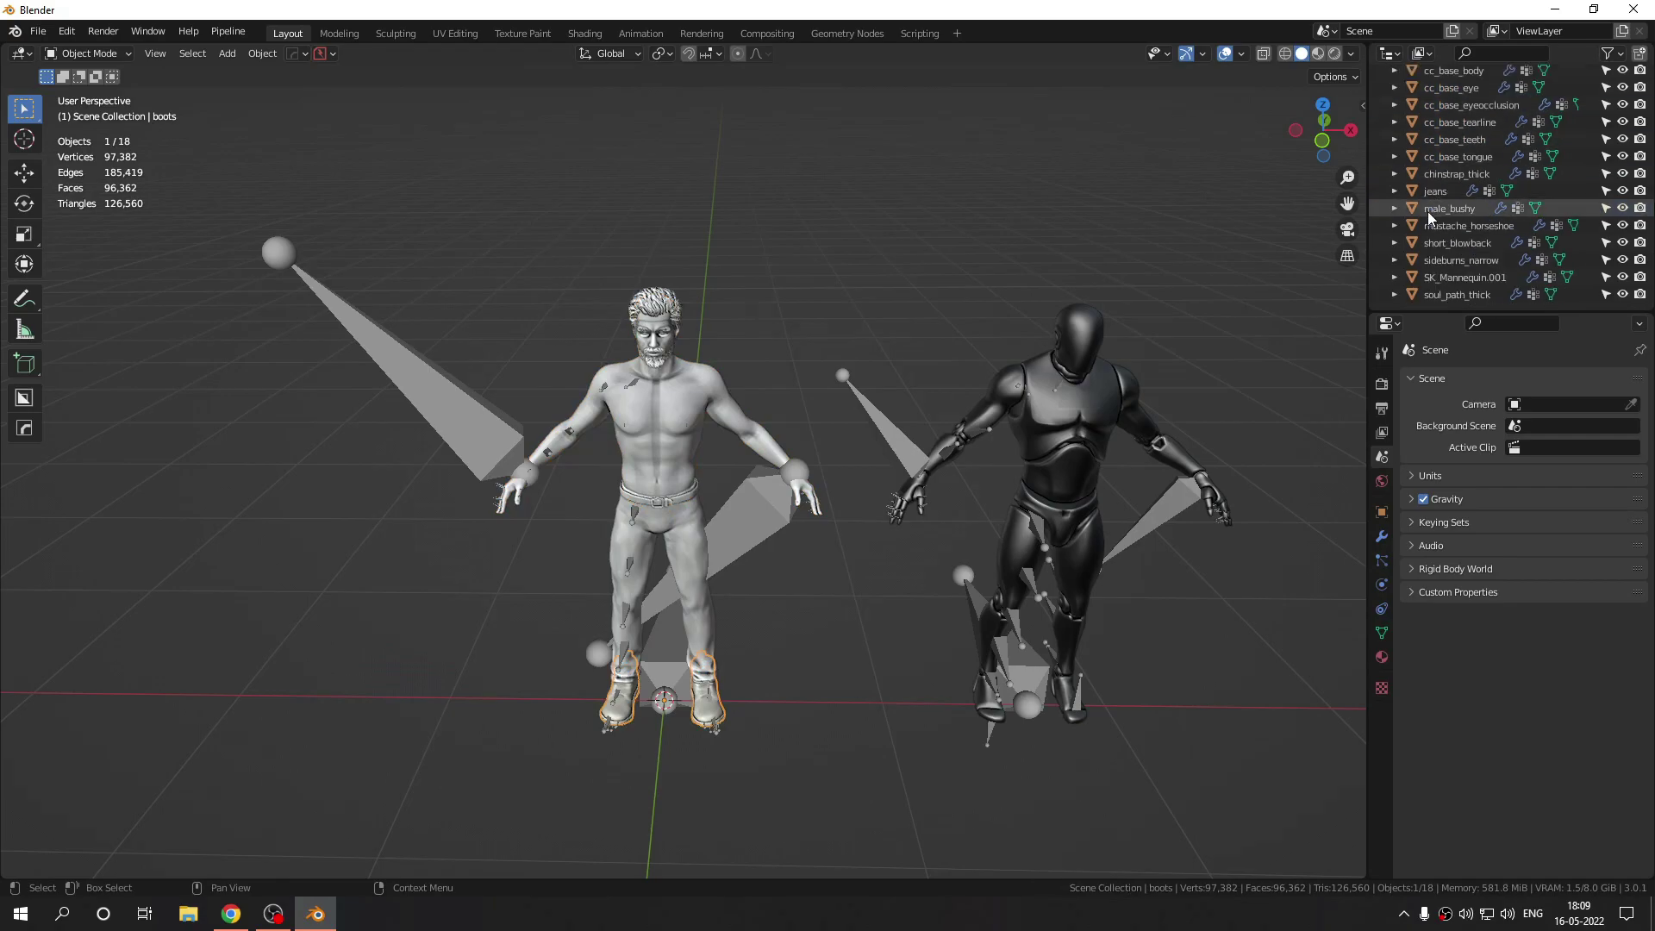
{"action": "left_click", "coordinate": [1442, 296], "text": "shift"}
{"action": "scroll", "coordinate": [1482, 248], "scroll_direction": "up", "scroll_amount": 4}
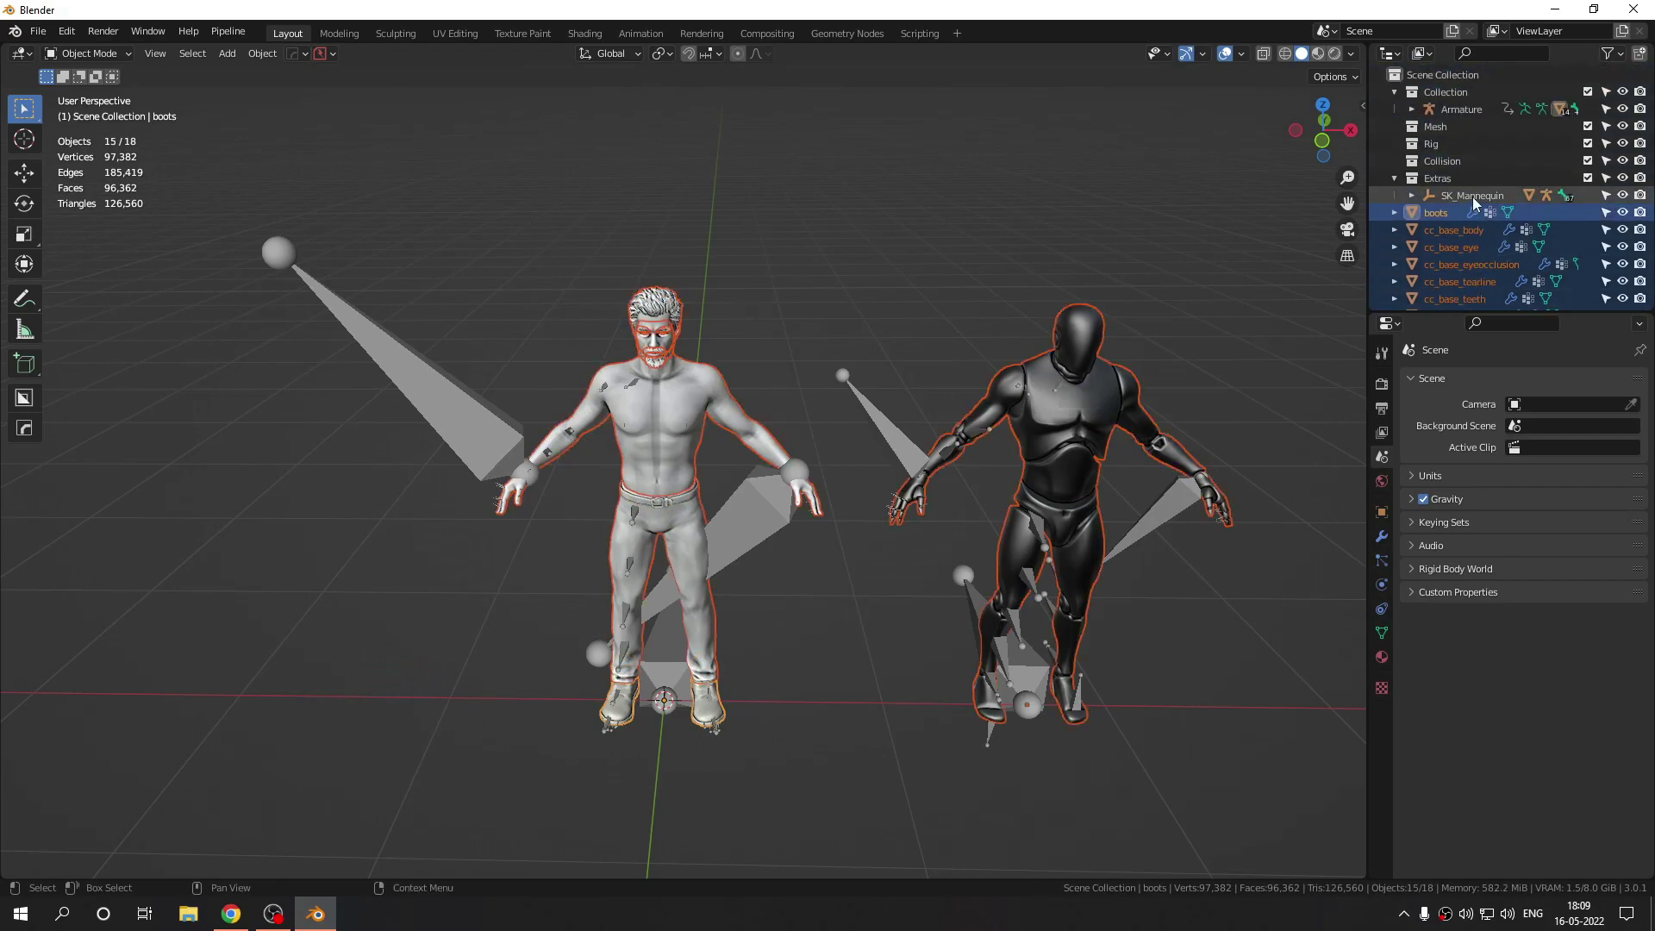
Move the SK_Mannequin.001 mesh into the Extras collection and exclude Extras from the view layer.
{"action": "left_click", "coordinate": [1394, 177]}
{"action": "mouse_move", "coordinate": [982, 417]}
{"action": "middle_mouse_down"}
{"action": "mouse_move", "coordinate": [1011, 412]}
{"action": "mouse_move", "coordinate": [982, 421]}
{"action": "middle_mouse_up"}
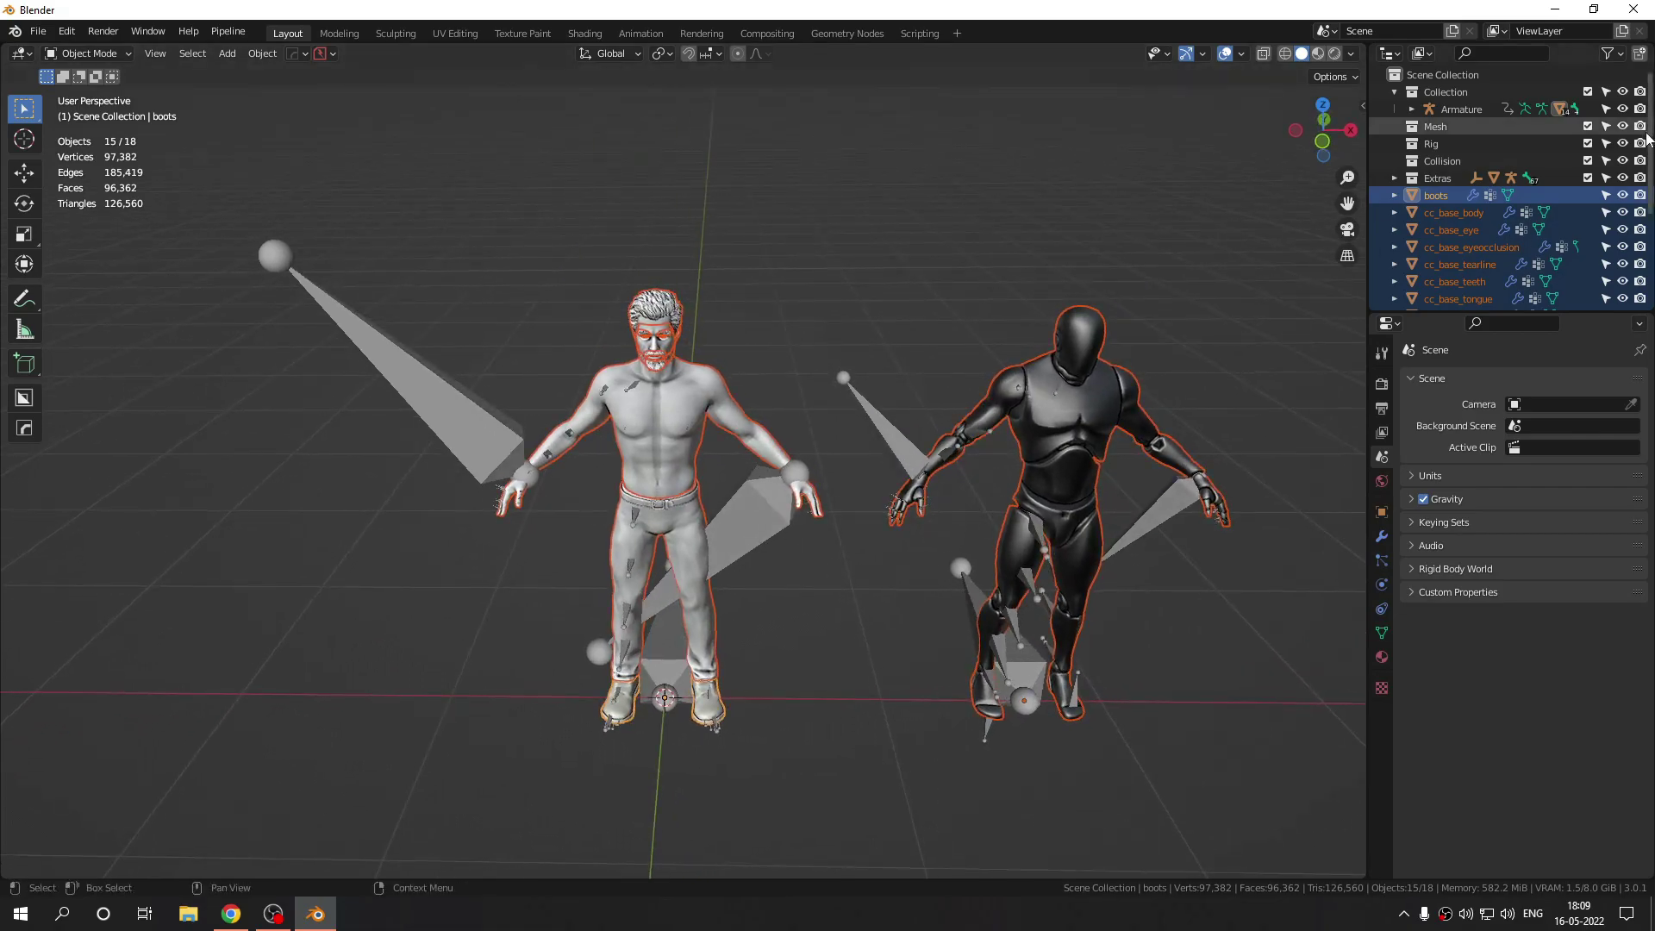
{"action": "left_click", "coordinate": [1588, 178]}
{"action": "left_click", "coordinate": [1588, 177]}
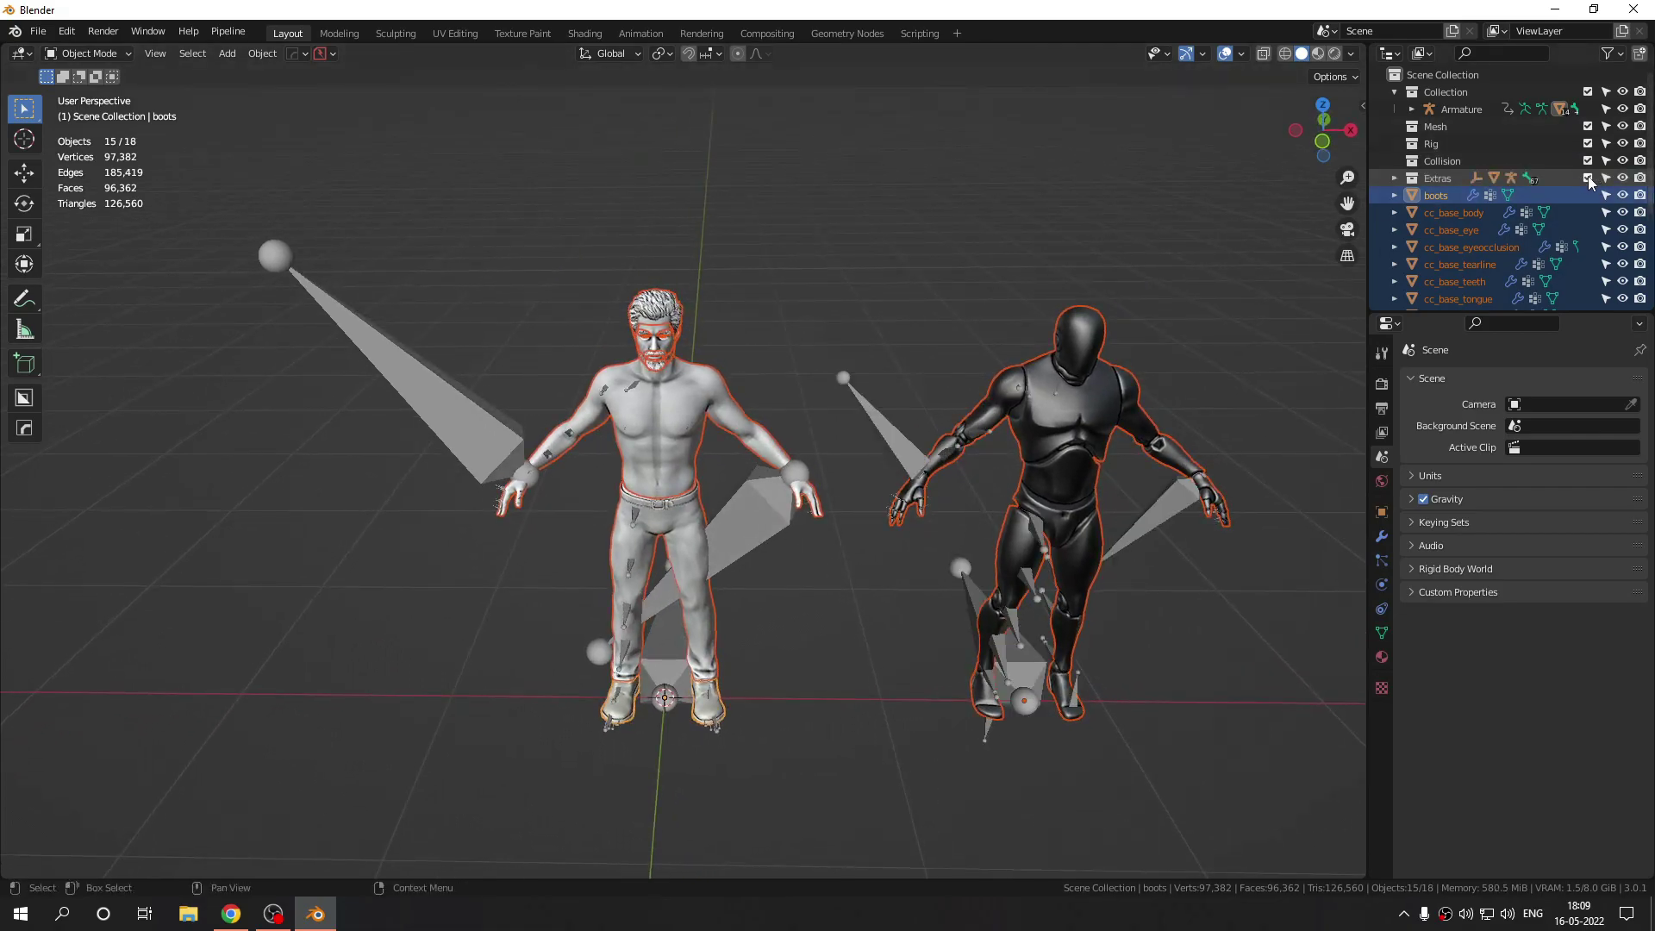
{"action": "left_click", "coordinate": [1394, 177]}
{"action": "scroll", "coordinate": [1442, 190], "scroll_direction": "down", "scroll_amount": 5}
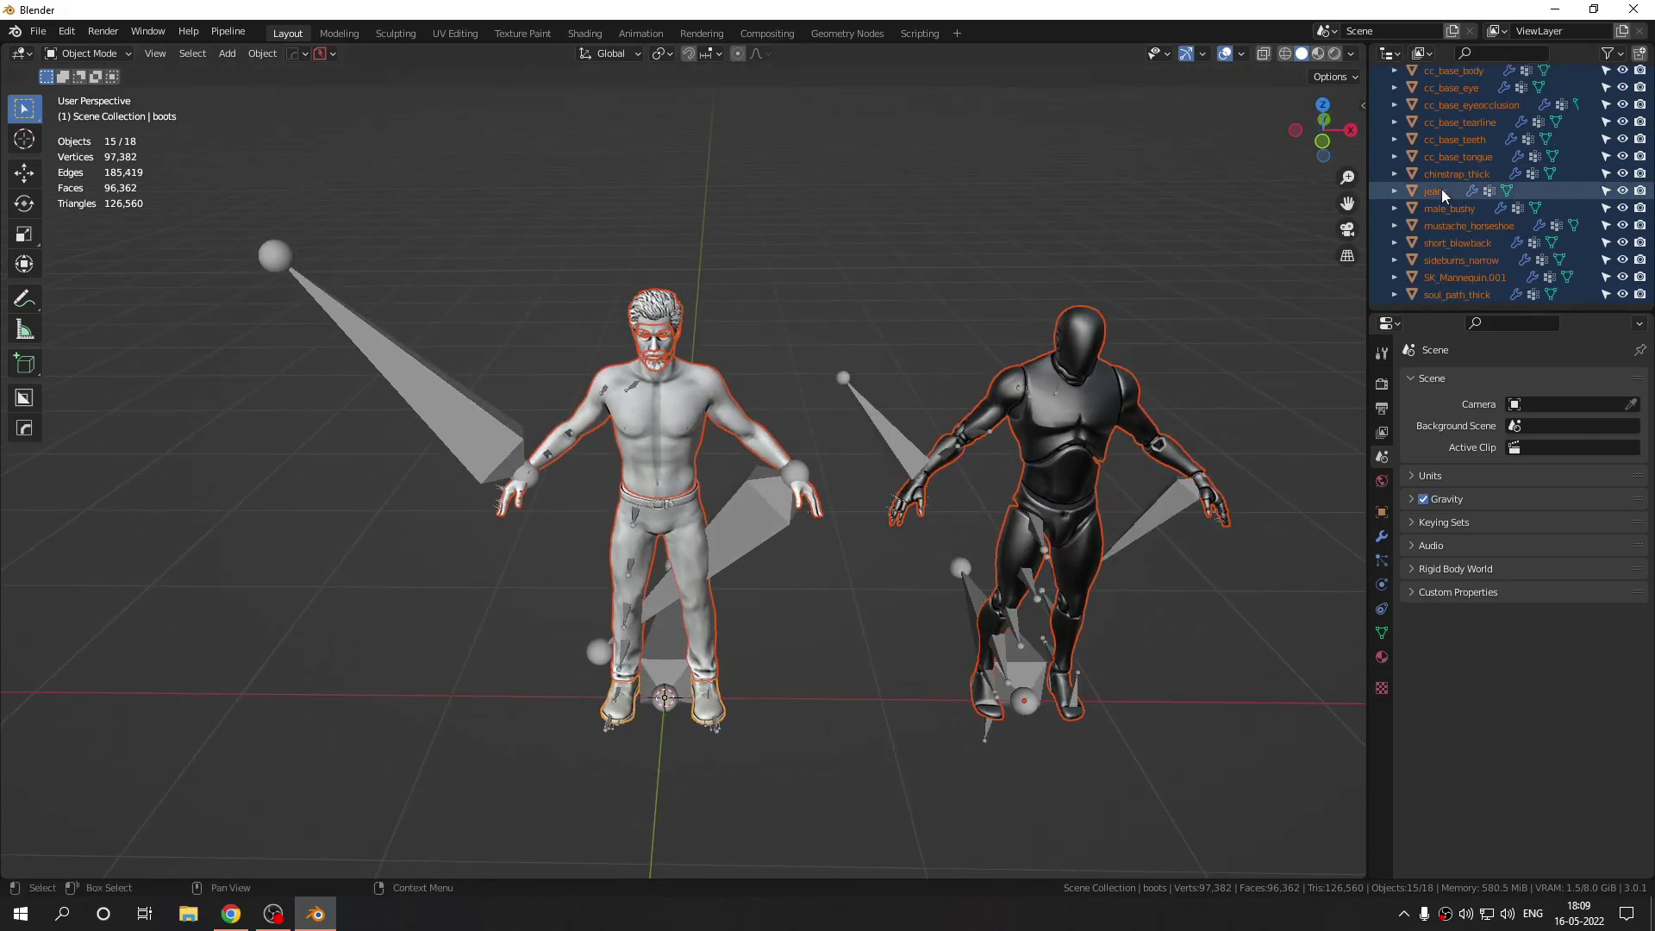
{"action": "left_click", "coordinate": [1477, 280]}
{"action": "scroll", "coordinate": [1473, 193], "scroll_direction": "up", "scroll_amount": 5}
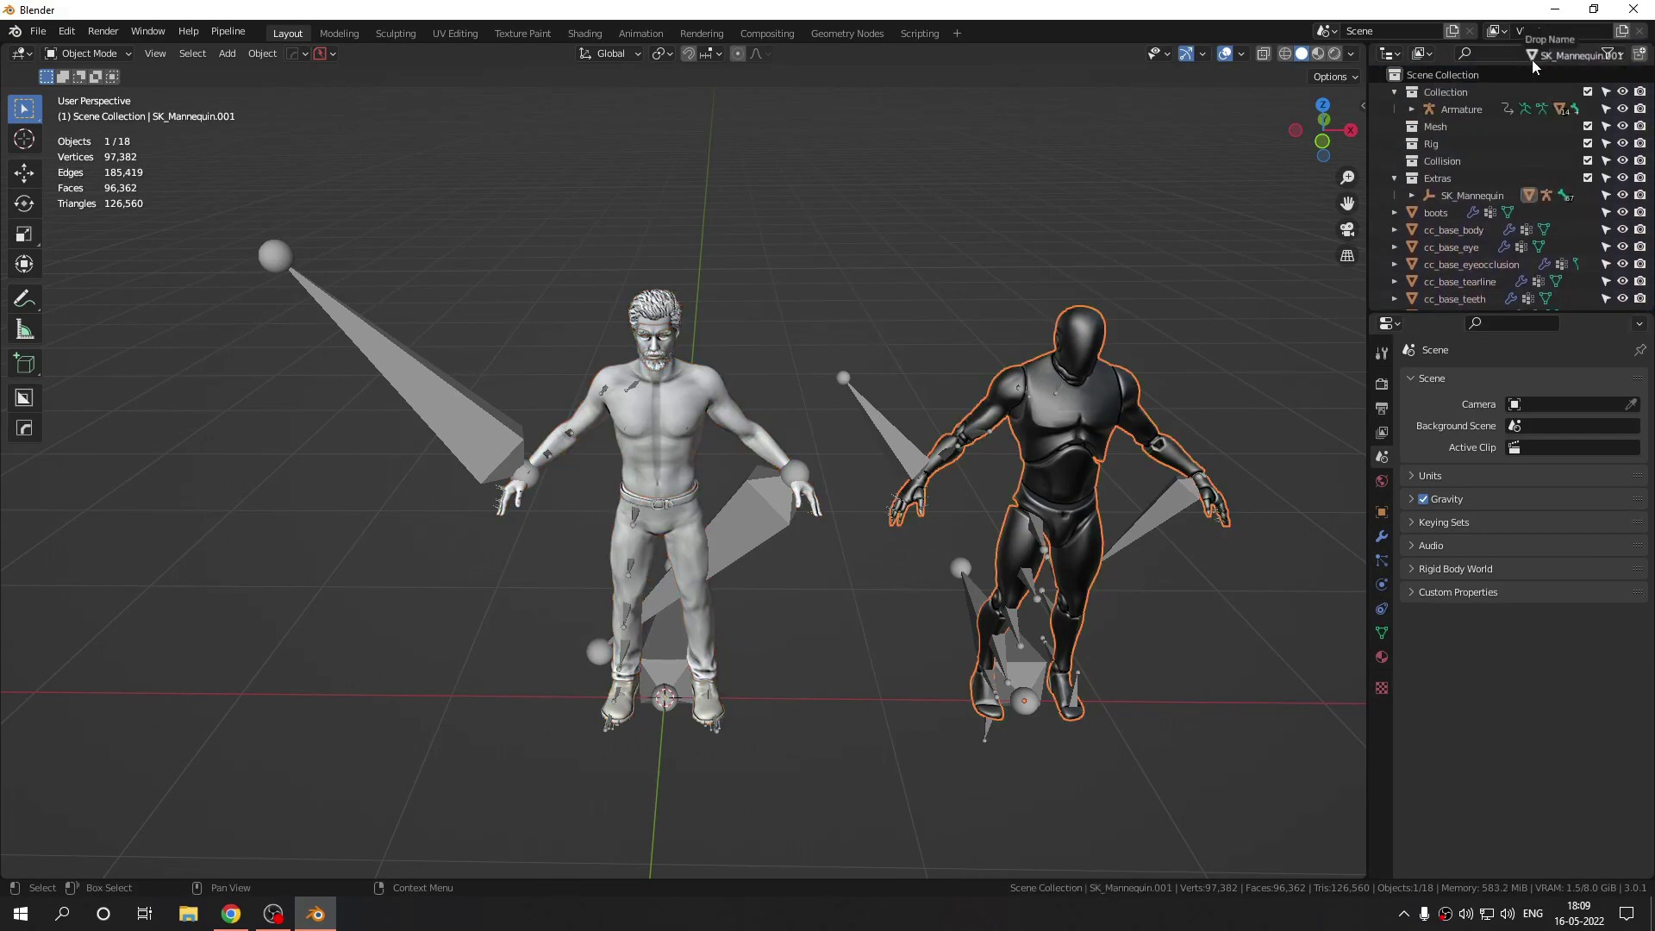
{"action": "left_click", "coordinate": [1588, 178]}
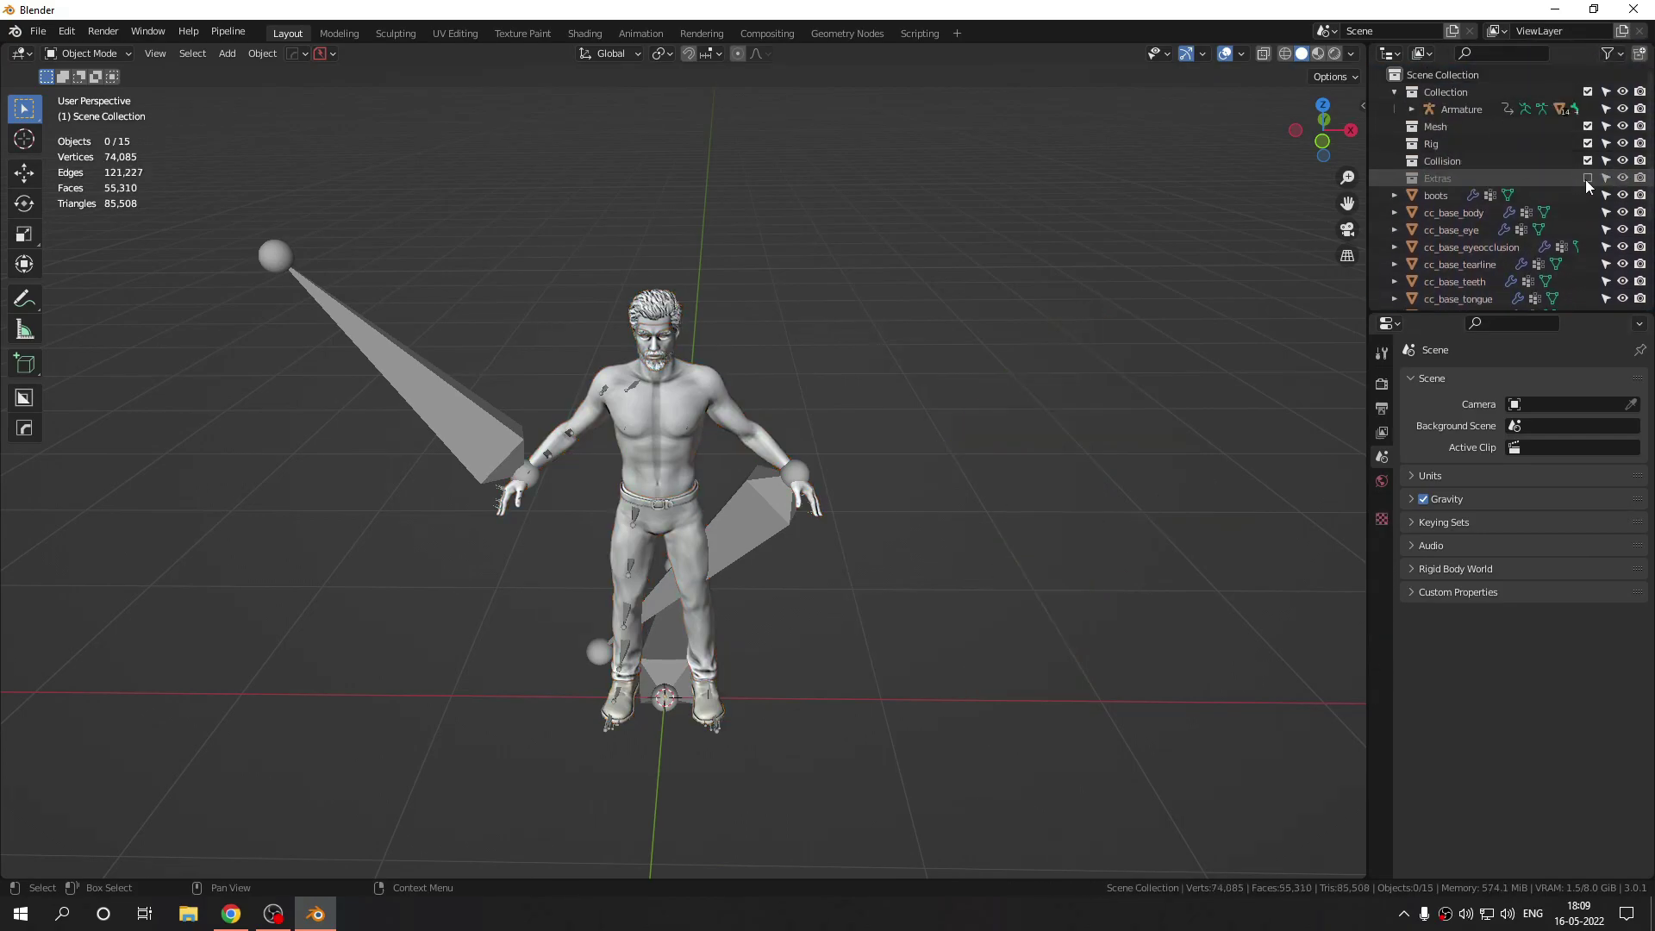
Join all the character's meshes, from boots through soul_path_thick, into a single object.
{"action": "left_click", "coordinate": [1422, 197]}
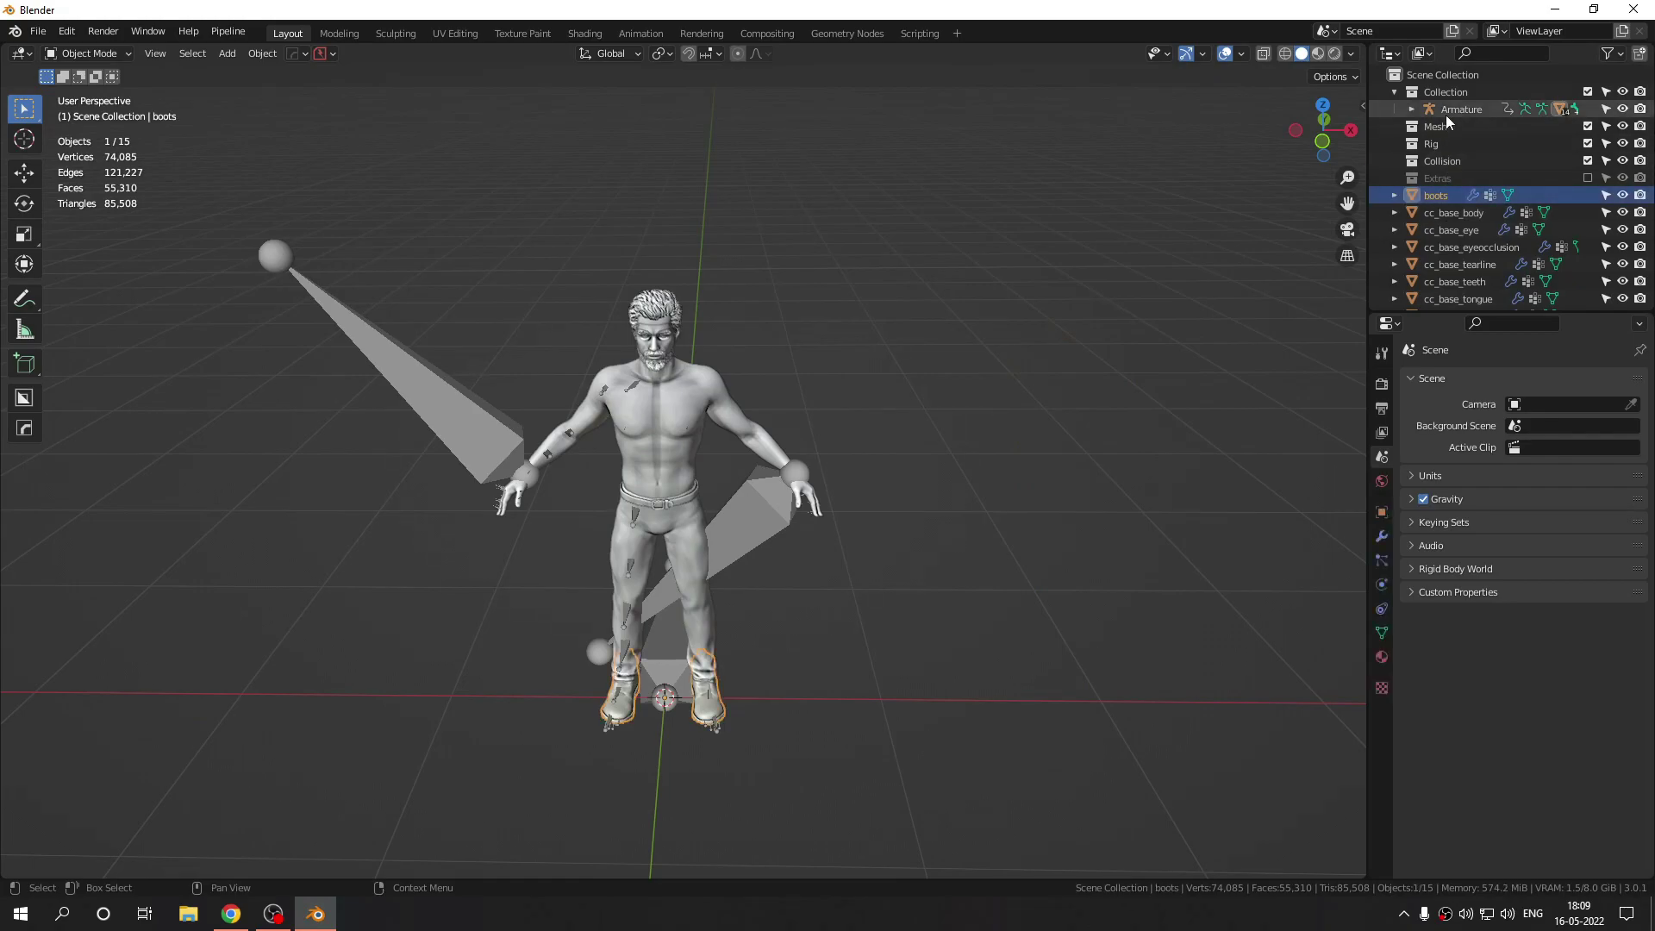
{"action": "scroll", "coordinate": [1475, 215], "scroll_direction": "down", "scroll_amount": 4}
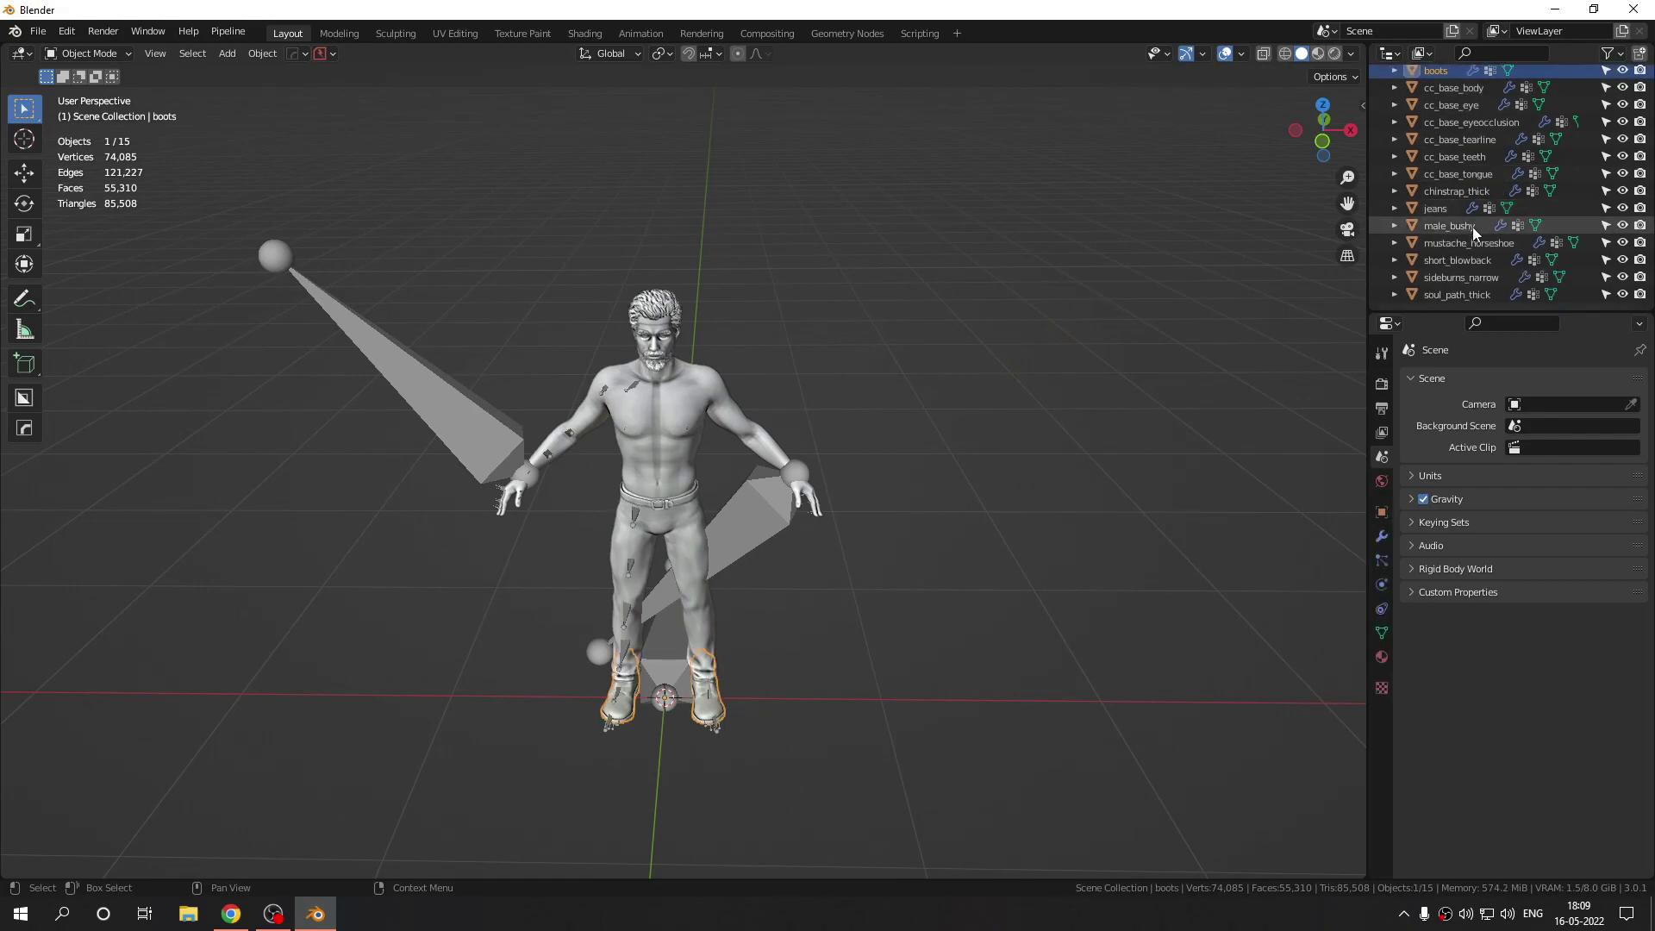
{"action": "left_click", "coordinate": [1450, 295], "text": "shift"}
{"action": "middle_click_drag", "start_coordinate": [873, 494], "coordinate": [637, 548]}
{"action": "scroll", "coordinate": [870, 544], "scroll_direction": "up", "scroll_amount": 5}
{"action": "scroll", "coordinate": [825, 488], "scroll_direction": "down", "scroll_amount": 2}
{"action": "scroll", "coordinate": [709, 531], "scroll_direction": "down", "scroll_amount": 2}
{"action": "key", "text": "g"}
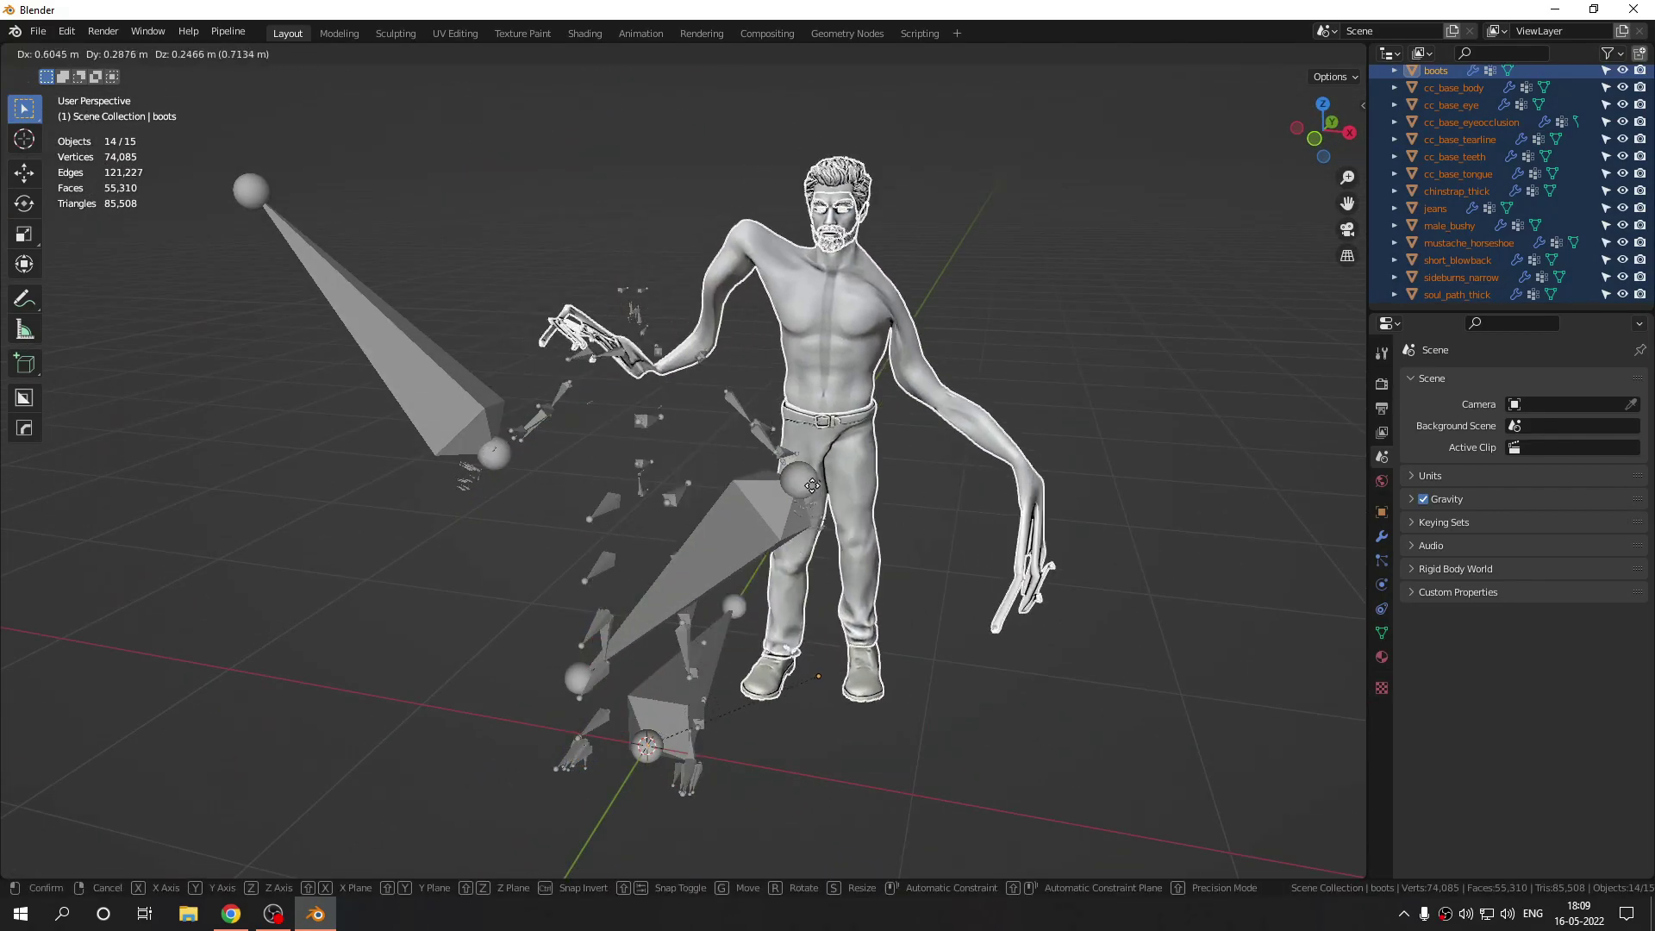
{"action": "right_click", "coordinate": [748, 526]}
{"action": "scroll", "coordinate": [777, 507], "scroll_direction": "up", "scroll_amount": 3}
{"action": "scroll", "coordinate": [794, 495], "scroll_direction": "down", "scroll_amount": 2}
{"action": "middle_click_drag", "start_coordinate": [767, 498], "coordinate": [734, 507]}
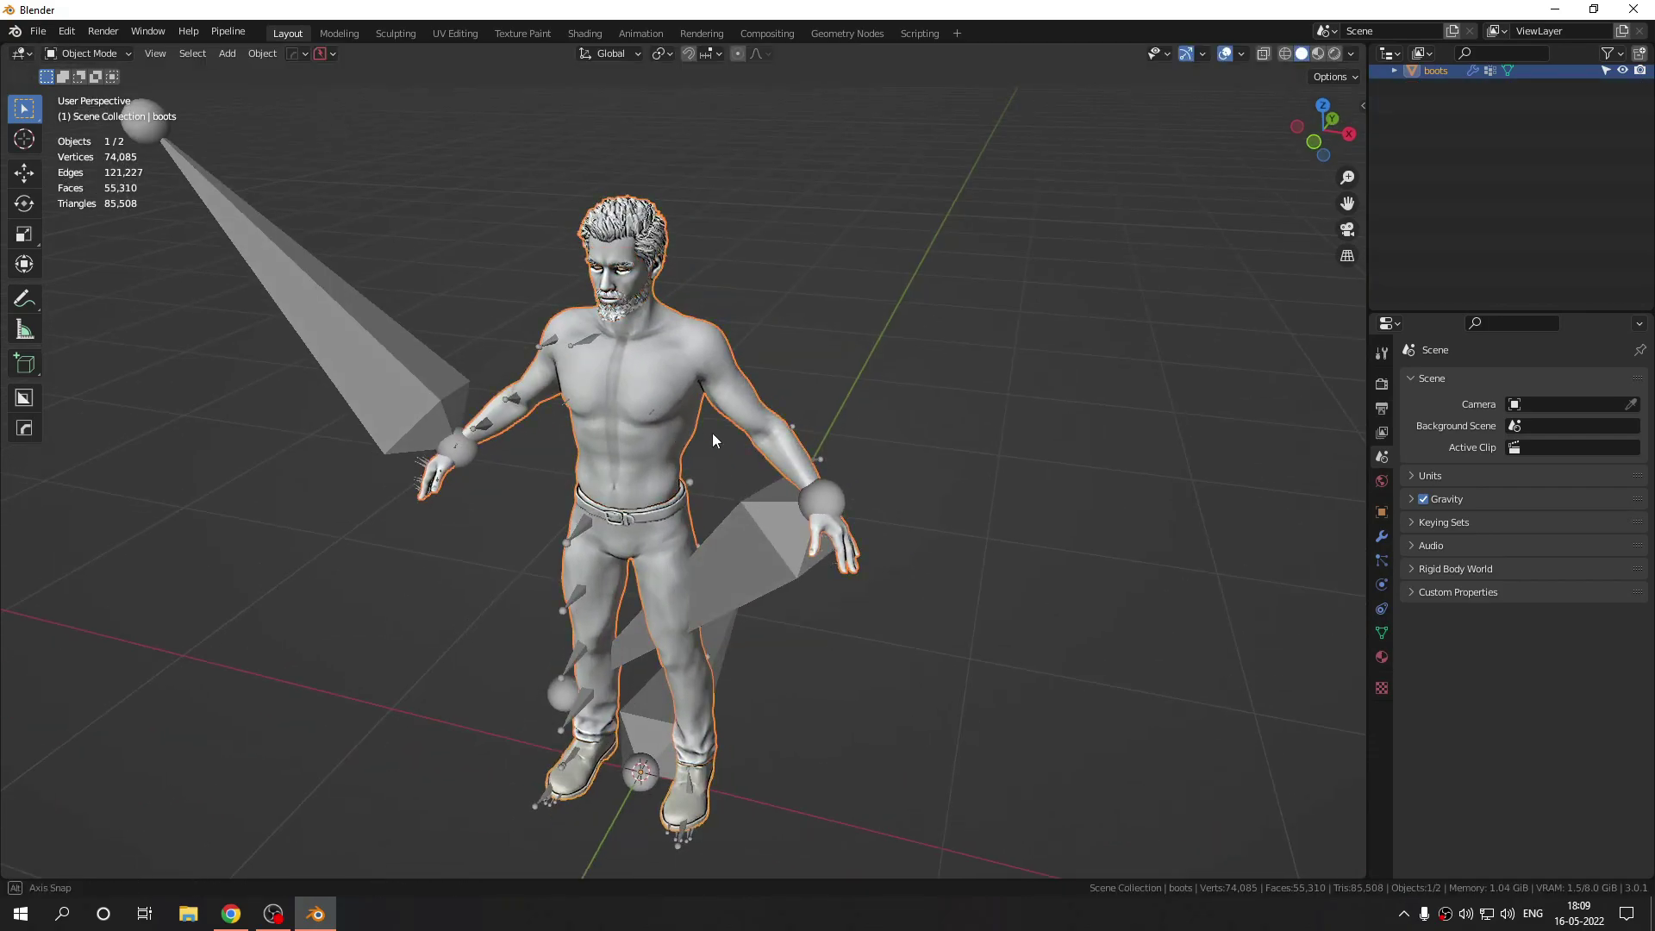
{"action": "middle_click_drag", "start_coordinate": [713, 434], "coordinate": [738, 437]}
{"action": "key", "text": "ctrl+j"}
Rename the joined character mesh as Mesh_UE4.
{"action": "key", "text": "F2"}
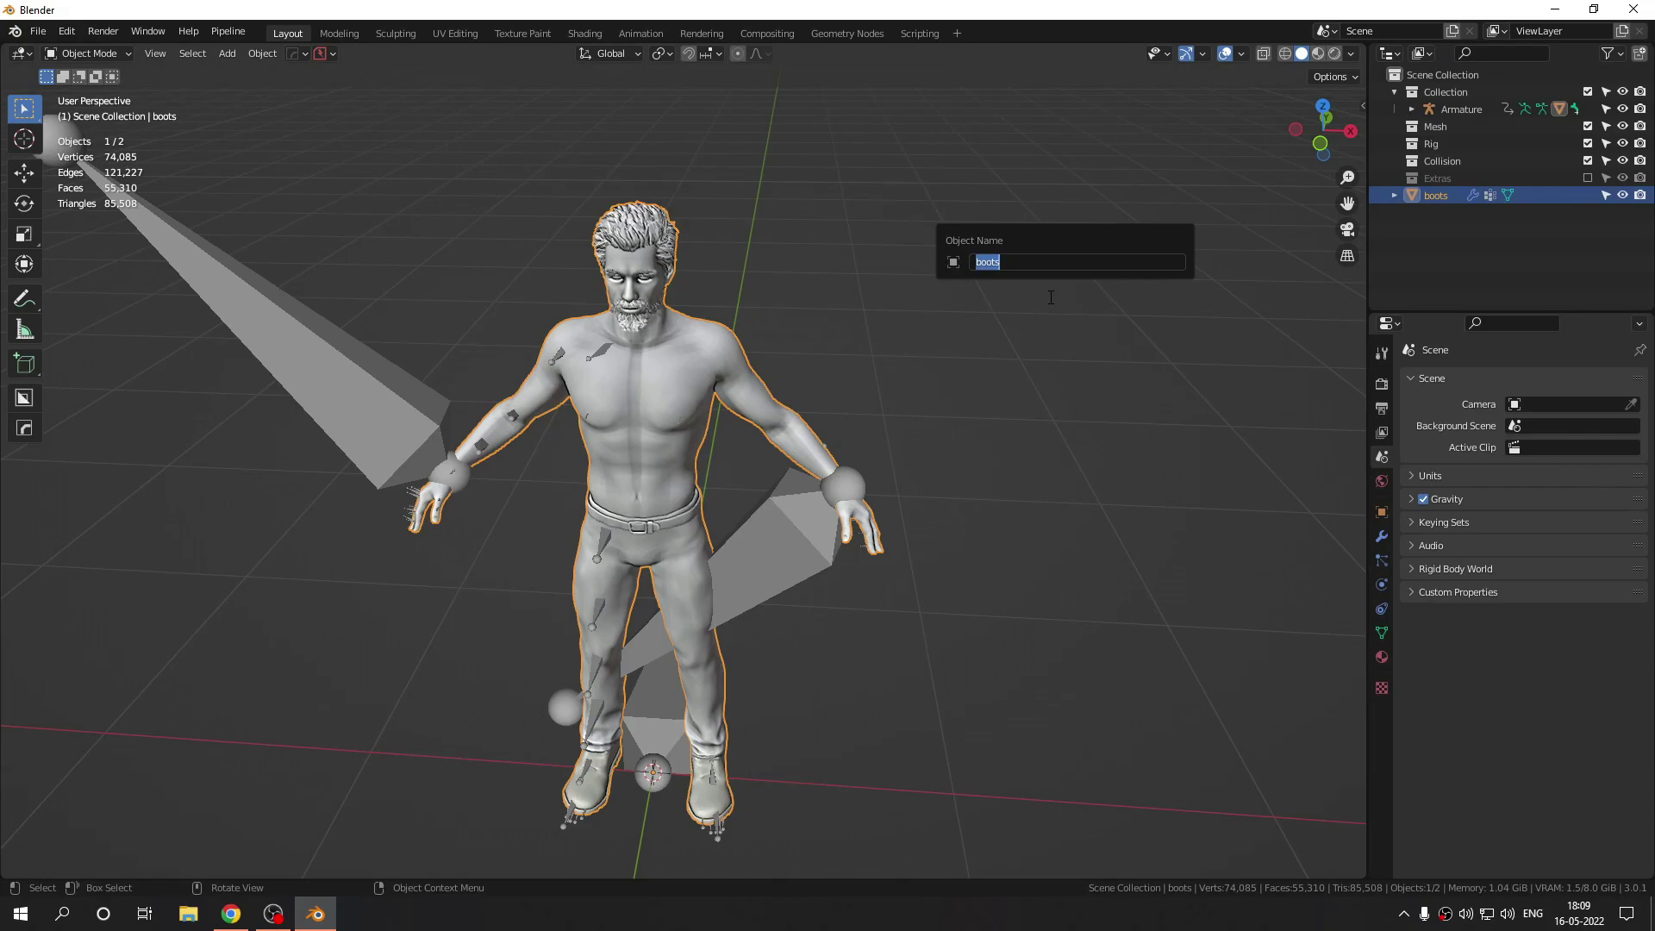
{"action": "type", "text": "Ja"}
{"action": "key", "text": "BackSpace"}
{"action": "key", "text": "BackSpace"}
{"action": "type", "text": "Mesh_UE4"}
{"action": "key", "text": "Return"}
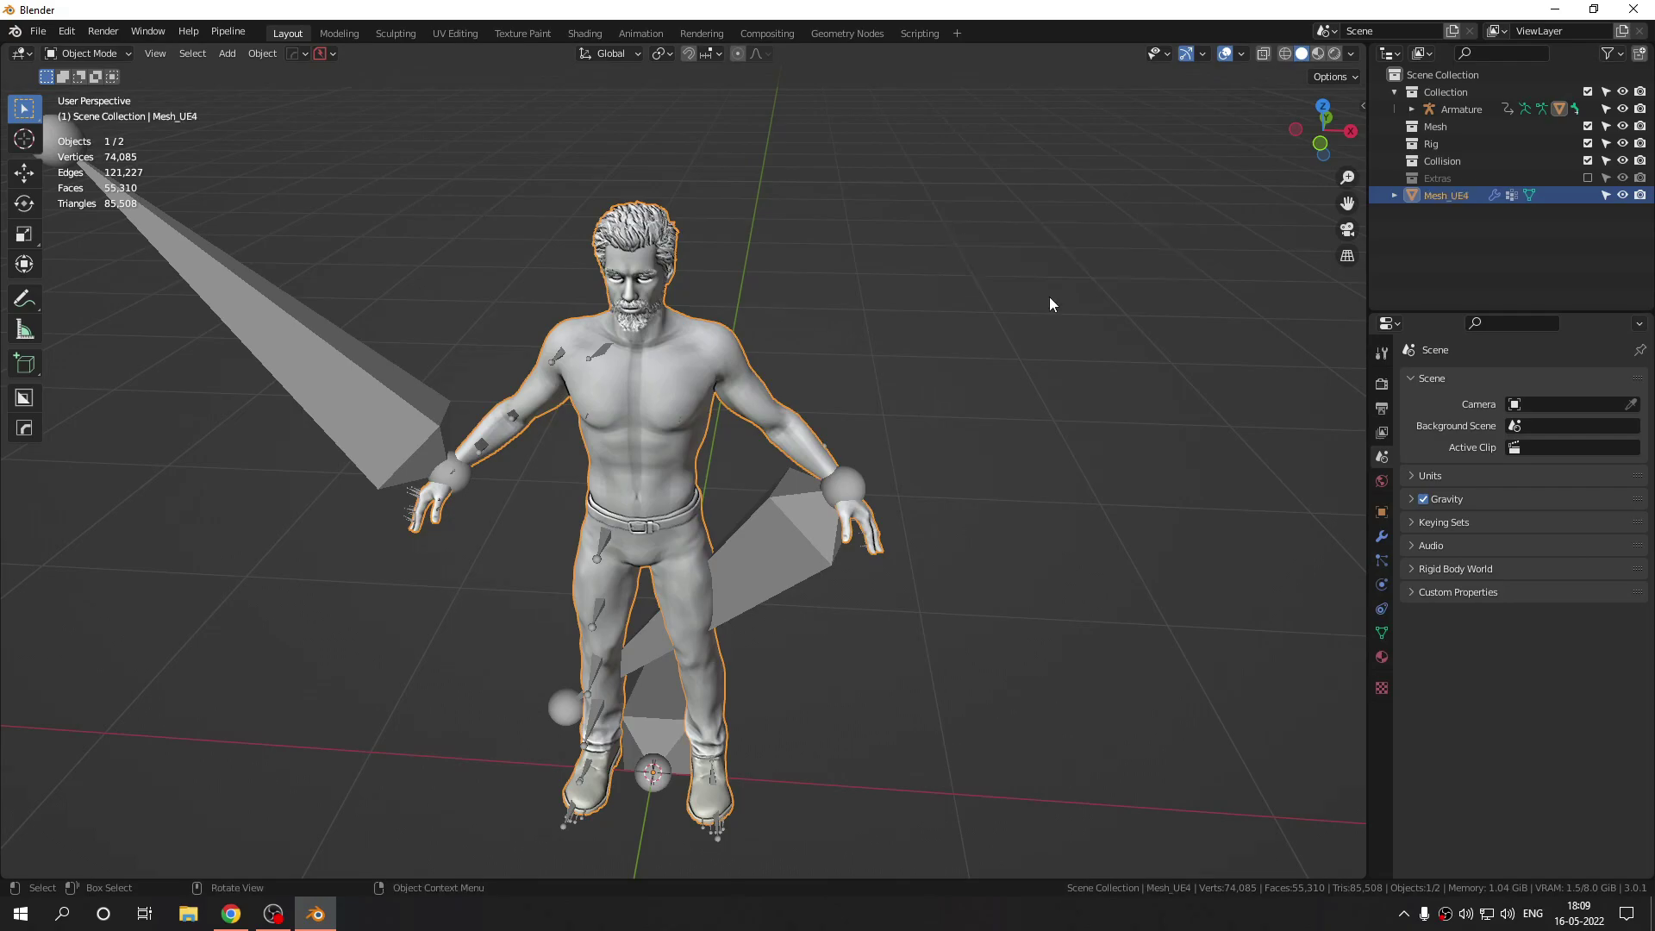
Select the armature and the Mesh_UE4 mesh in turn to check both remaining objects.
{"action": "left_click", "coordinate": [910, 254]}
{"action": "left_click", "coordinate": [804, 544]}
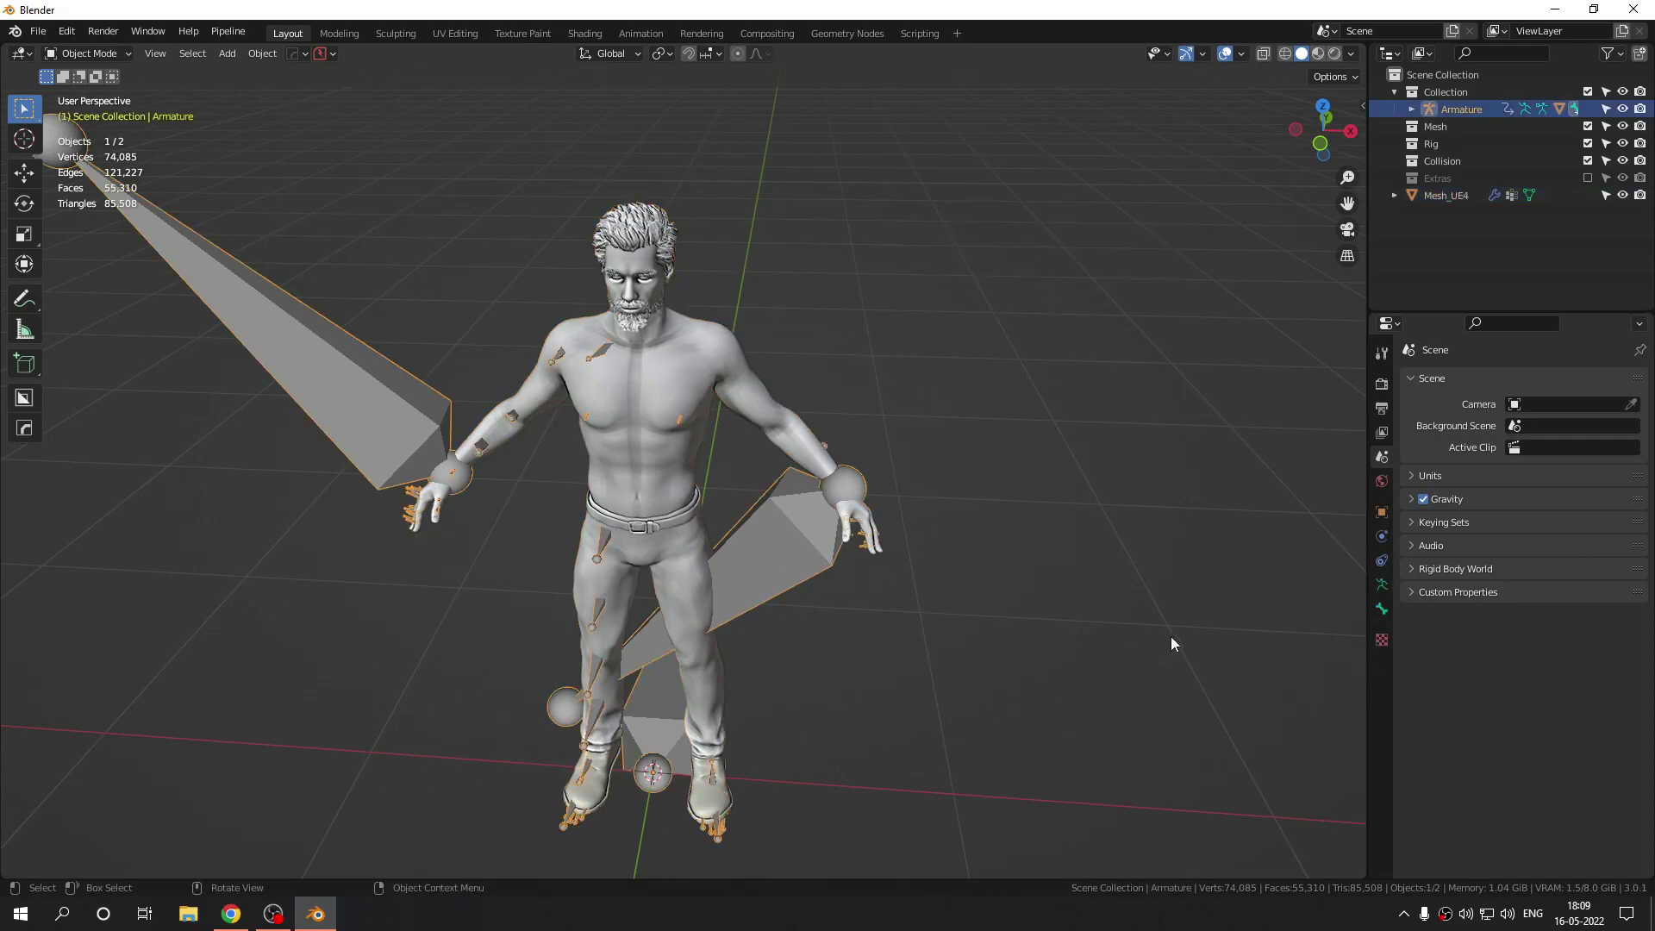
{"action": "left_click", "coordinate": [589, 356]}
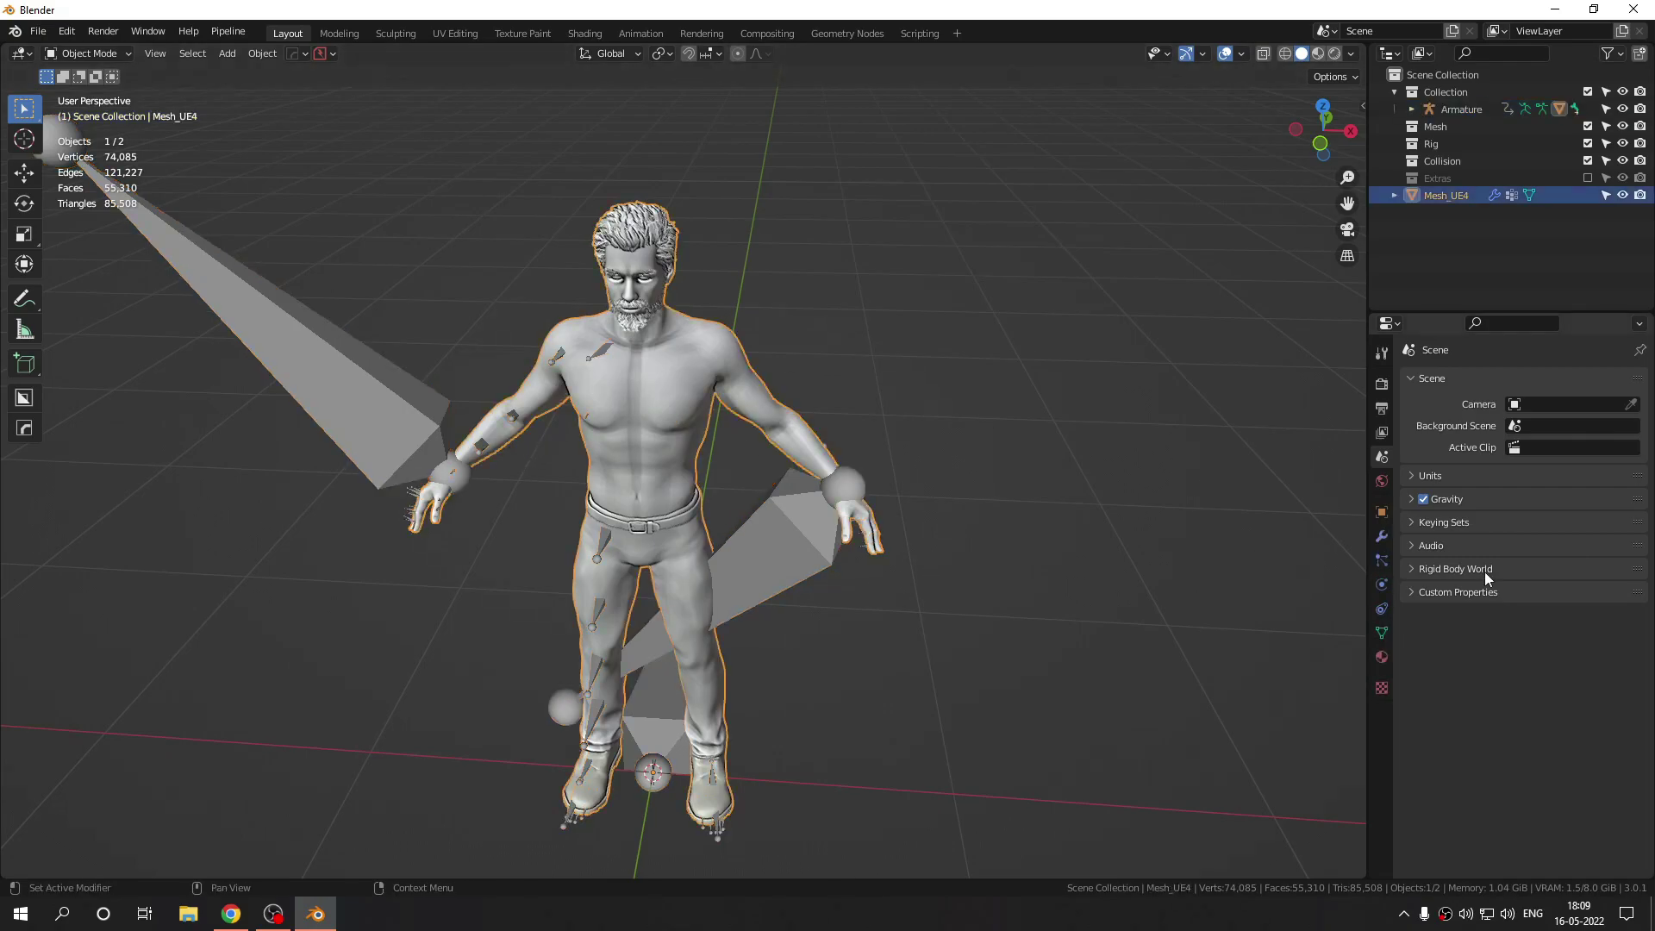
Examine the shape keys stored in the Mesh_UE4 object data.
{"action": "left_click", "coordinate": [1382, 633]}
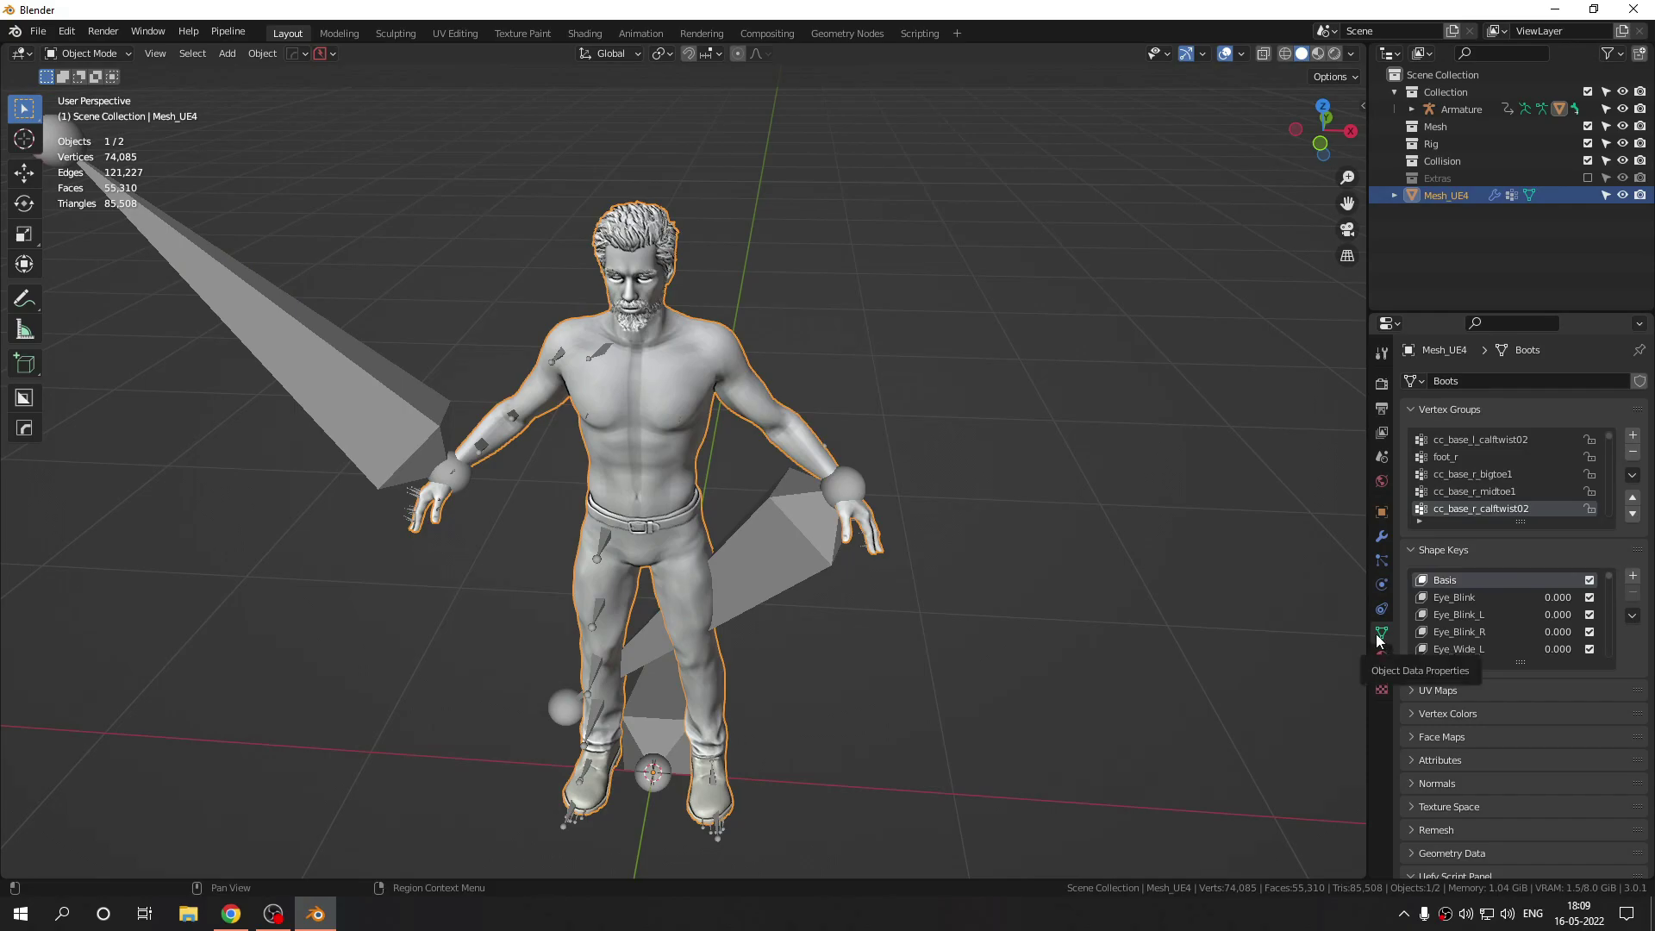
{"action": "scroll", "coordinate": [1467, 565], "scroll_direction": "down", "scroll_amount": 5}
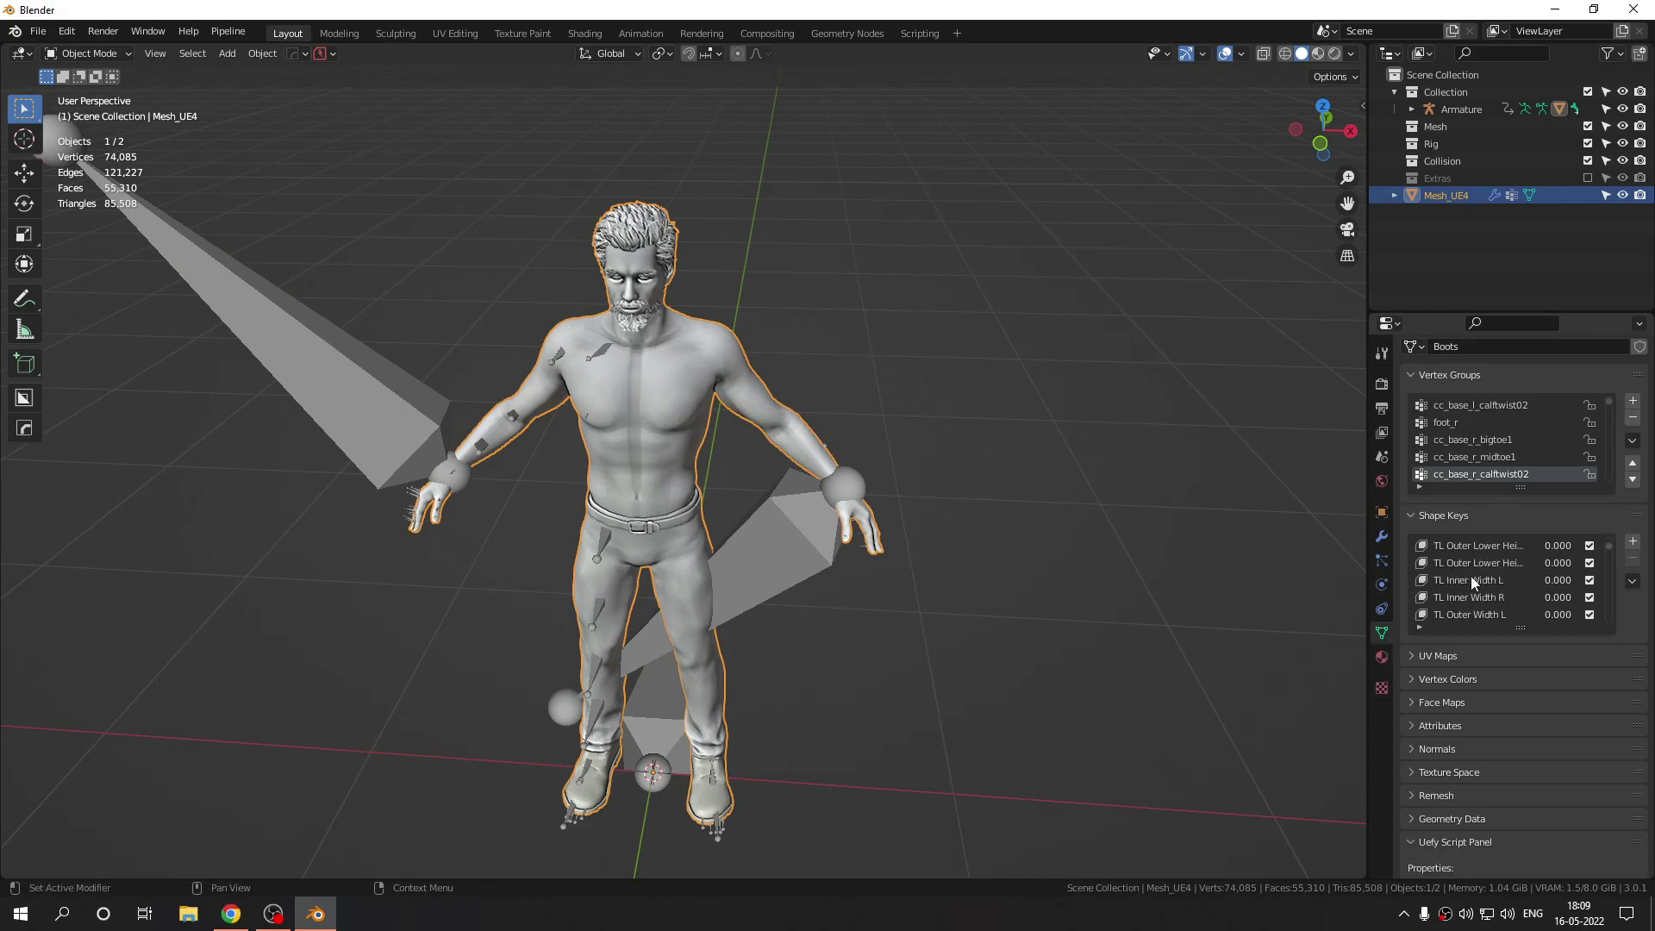
{"action": "scroll", "coordinate": [1472, 579], "scroll_direction": "up", "scroll_amount": 2}
{"action": "left_click", "coordinate": [1472, 578]}
{"action": "scroll", "coordinate": [1472, 578], "scroll_direction": "up", "scroll_amount": 6}
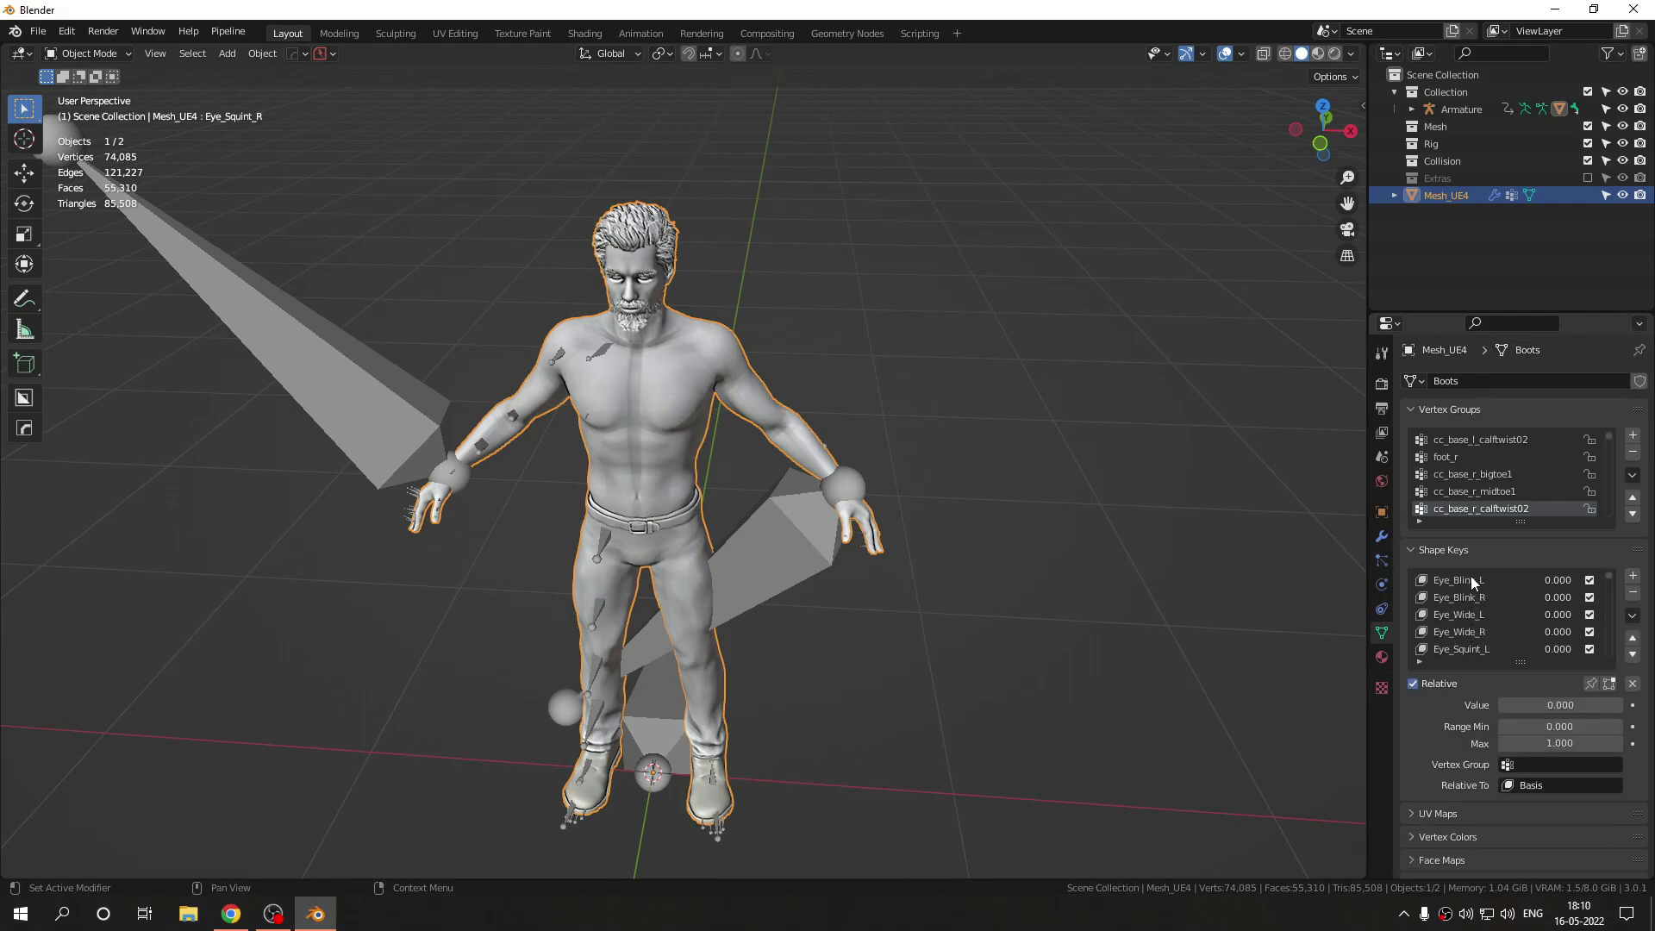
{"action": "left_click", "coordinate": [1632, 614]}
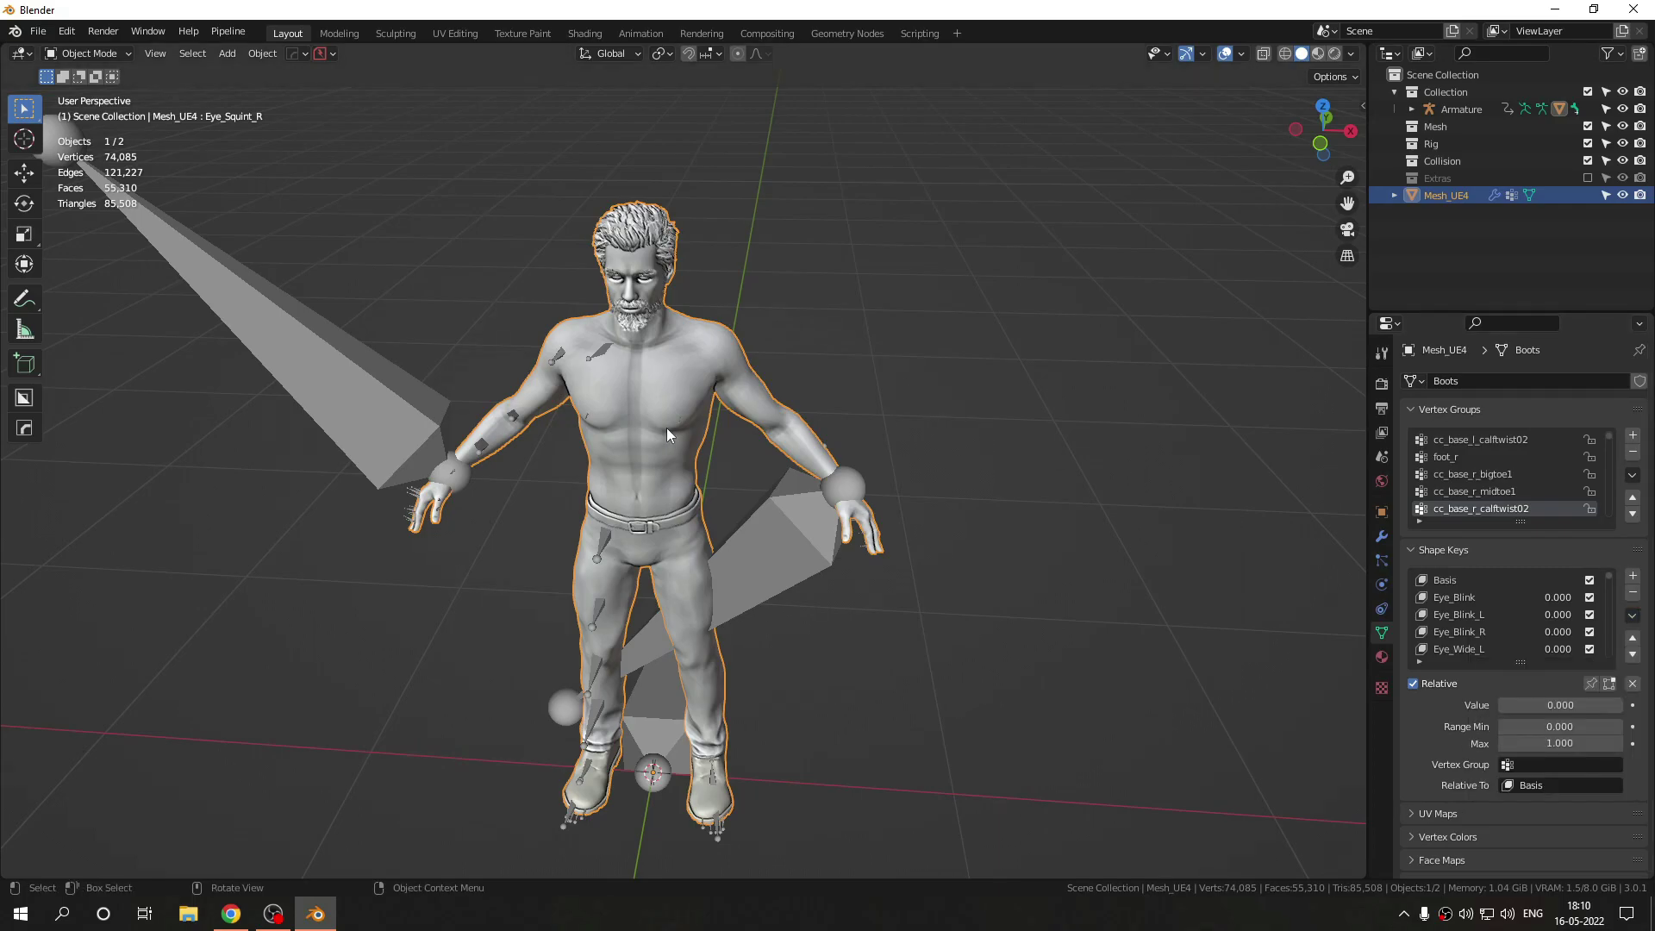
Duplicate Mesh_UE4 in place and rename the copy Mesh_UE4_master.
{"action": "key", "text": "shift+d"}
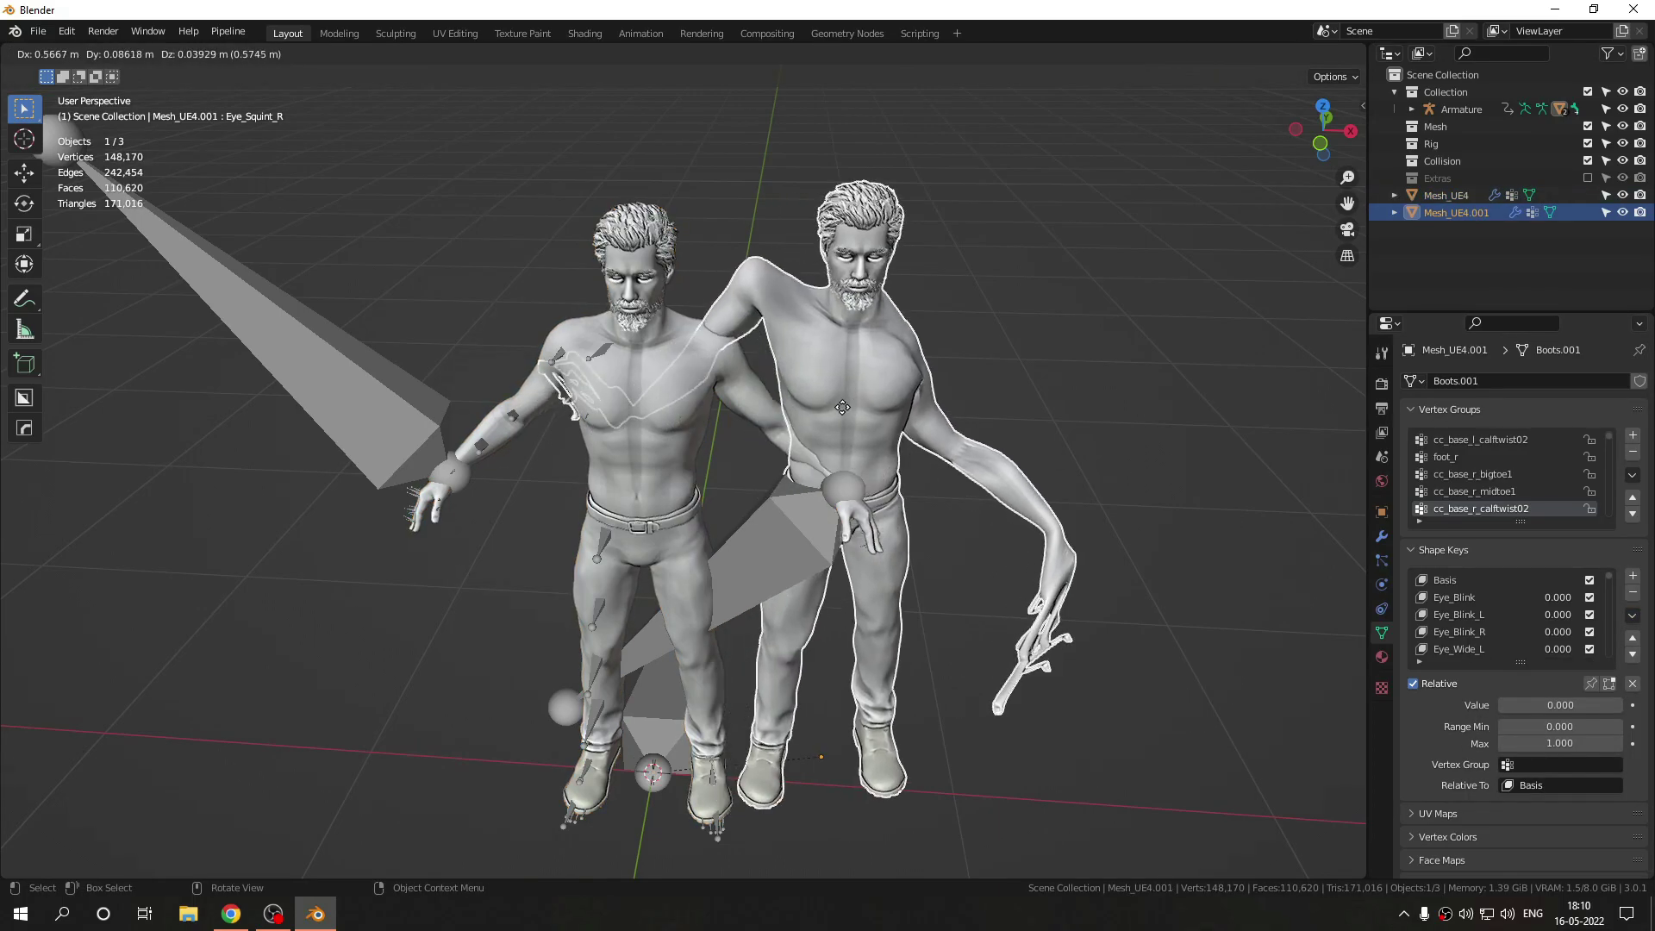
{"action": "key", "text": "Escape"}
{"action": "double_click", "coordinate": [1446, 213]}
{"action": "key", "text": "Return"}
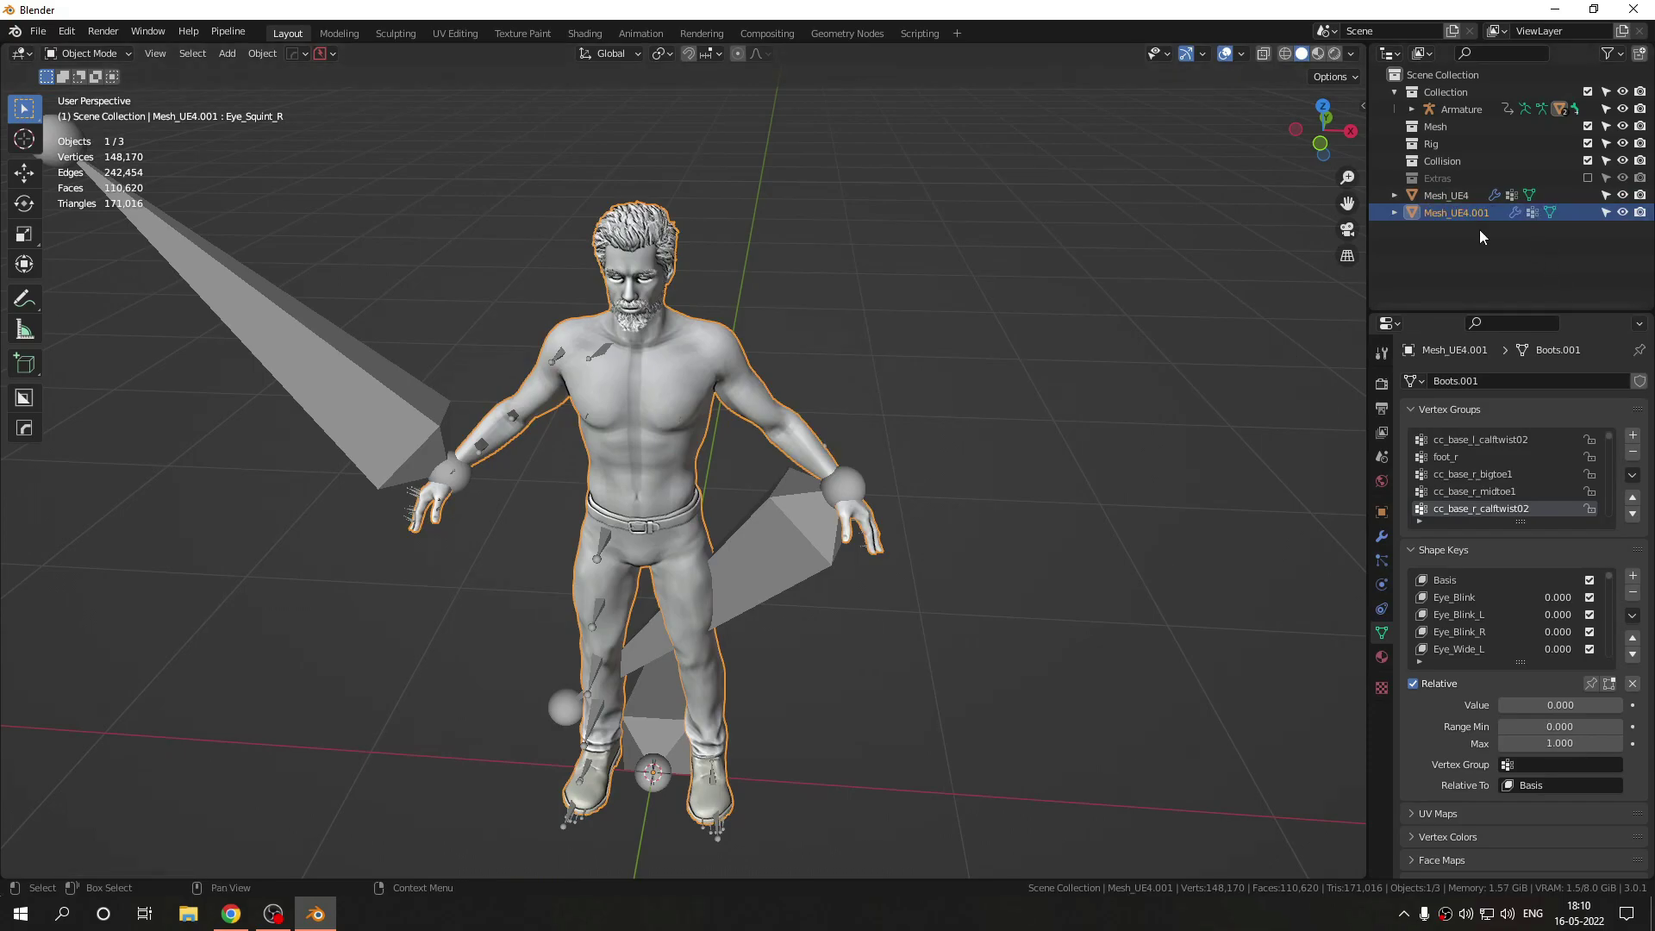
{"action": "key", "text": "F2"}
{"action": "key", "text": "Right"}
{"action": "key", "text": "BackSpace"}
{"action": "key", "text": "BackSpace"}
{"action": "key", "text": "BackSpace"}
{"action": "key", "text": "BackSpace"}
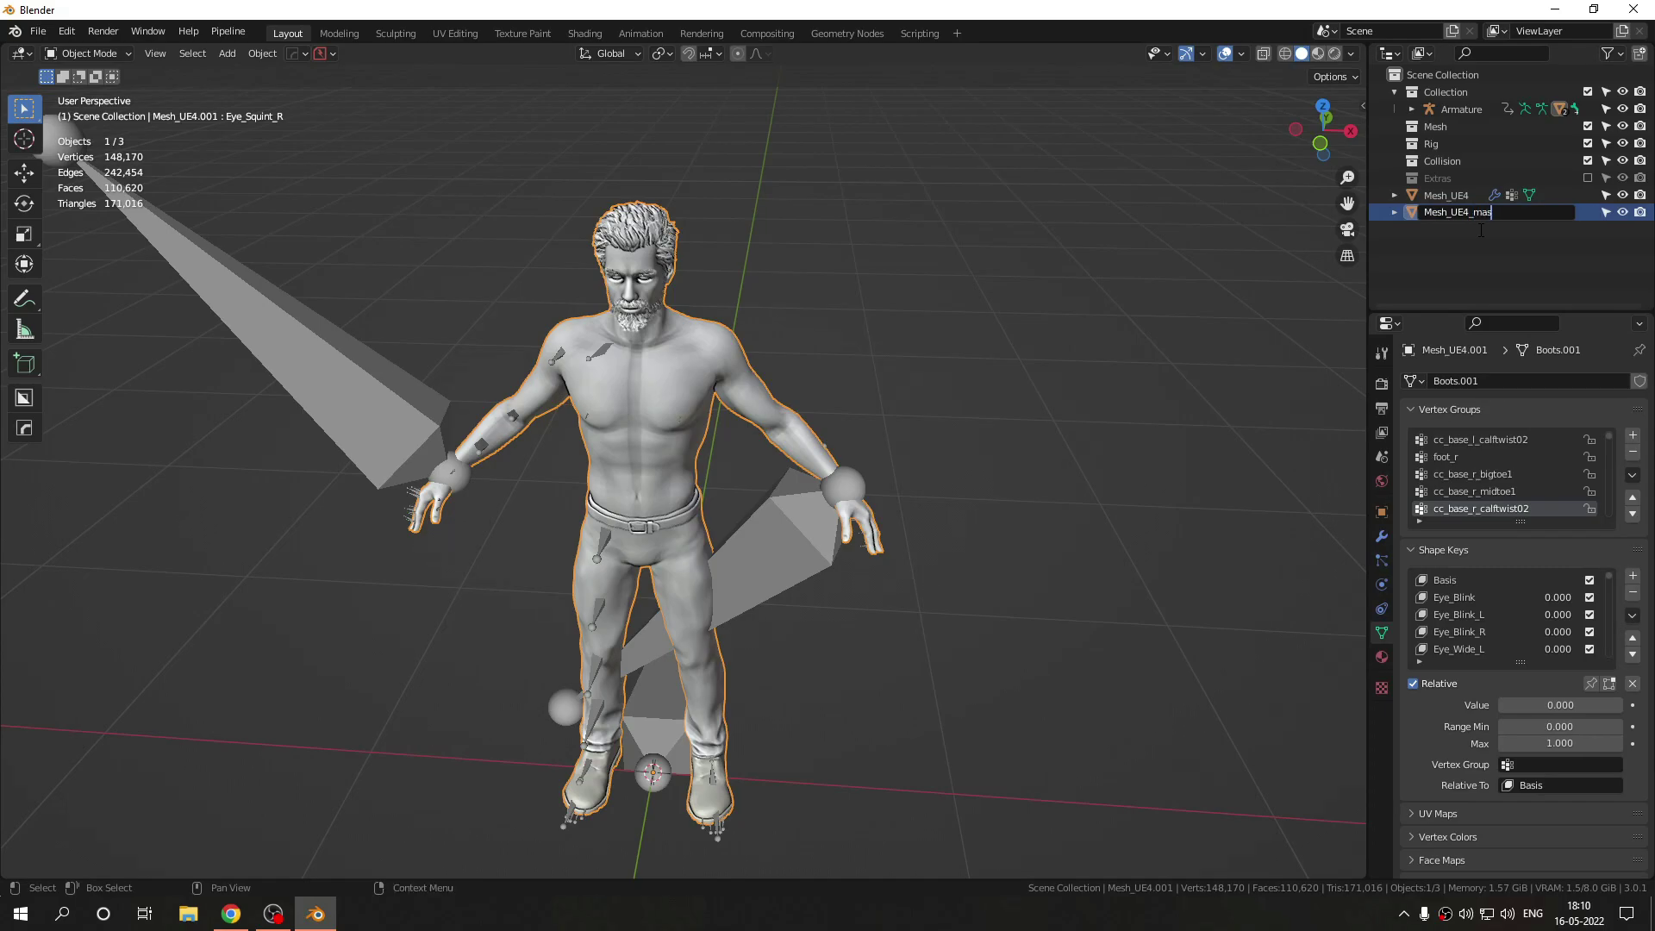
{"action": "key", "text": "Return"}
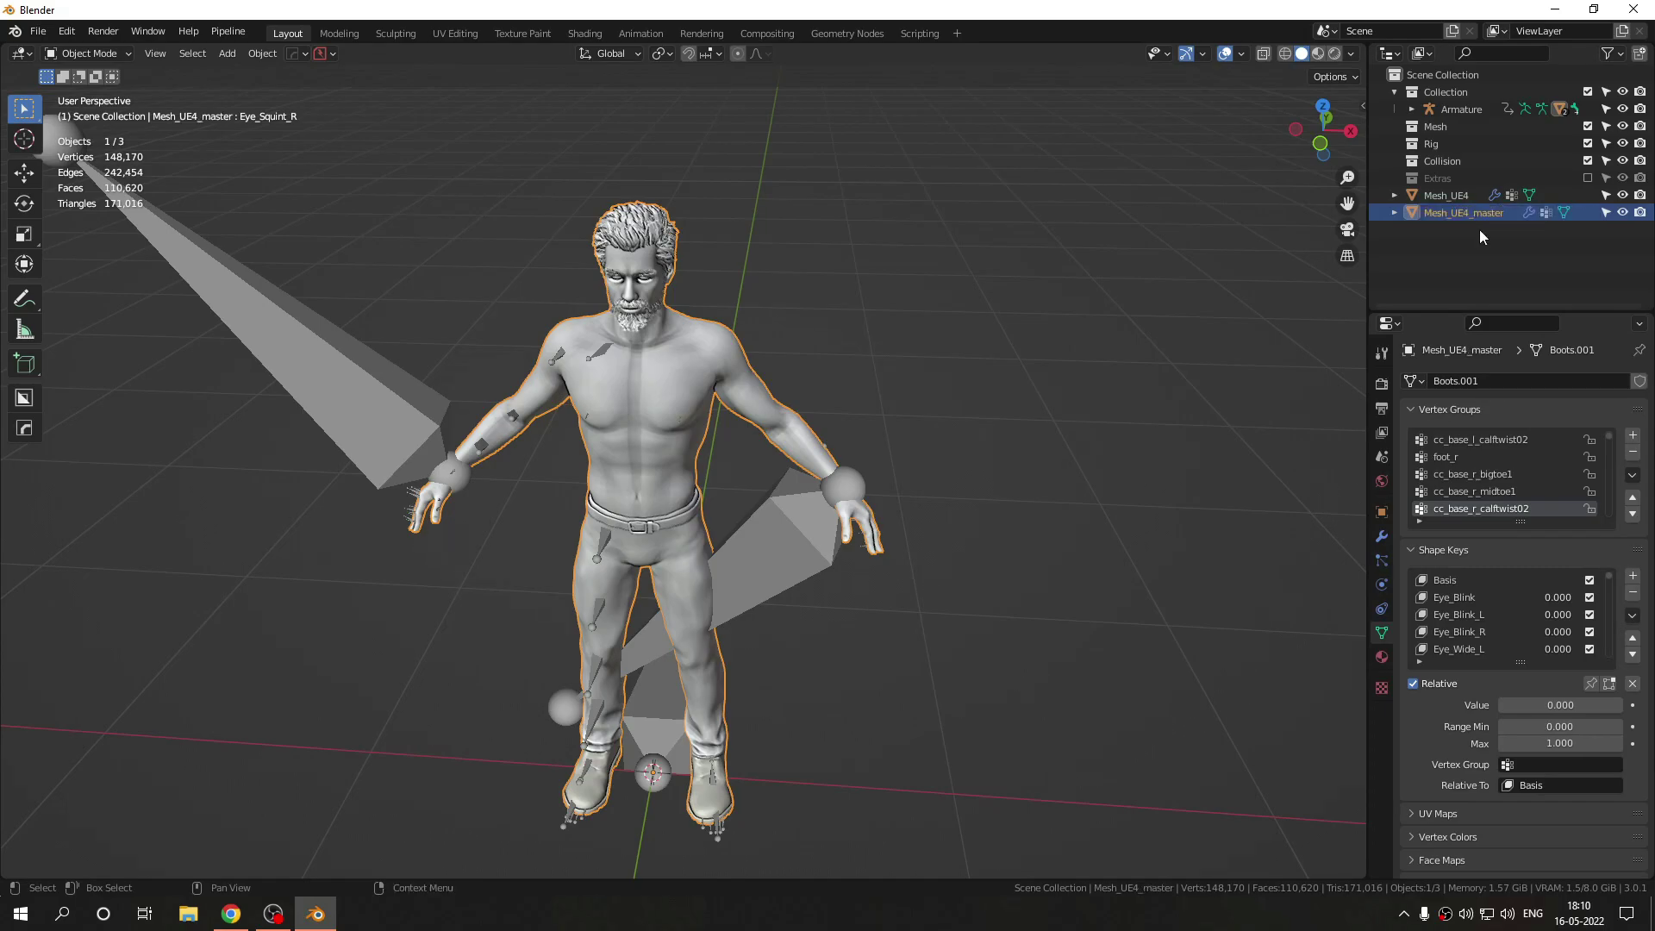
Hide Mesh_UE4_master in the viewport and delete all shape keys from Mesh_UE4.
{"action": "left_click", "coordinate": [1438, 196]}
{"action": "left_click", "coordinate": [1624, 212]}
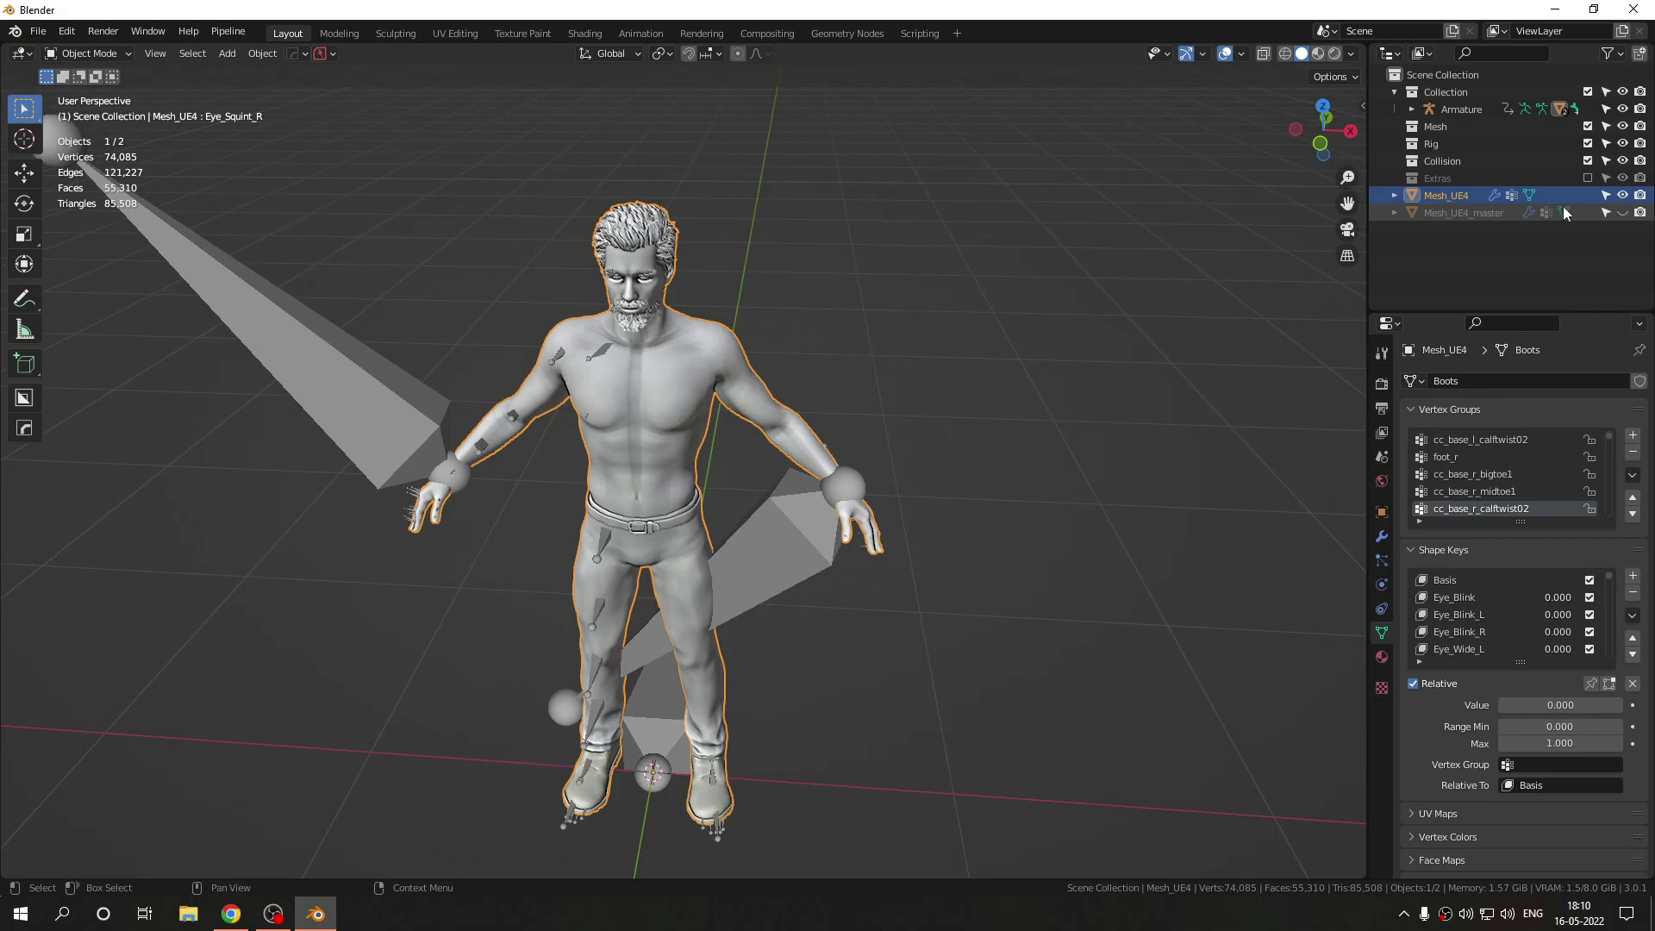
{"action": "left_click", "coordinate": [1503, 587]}
{"action": "left_click", "coordinate": [1633, 616]}
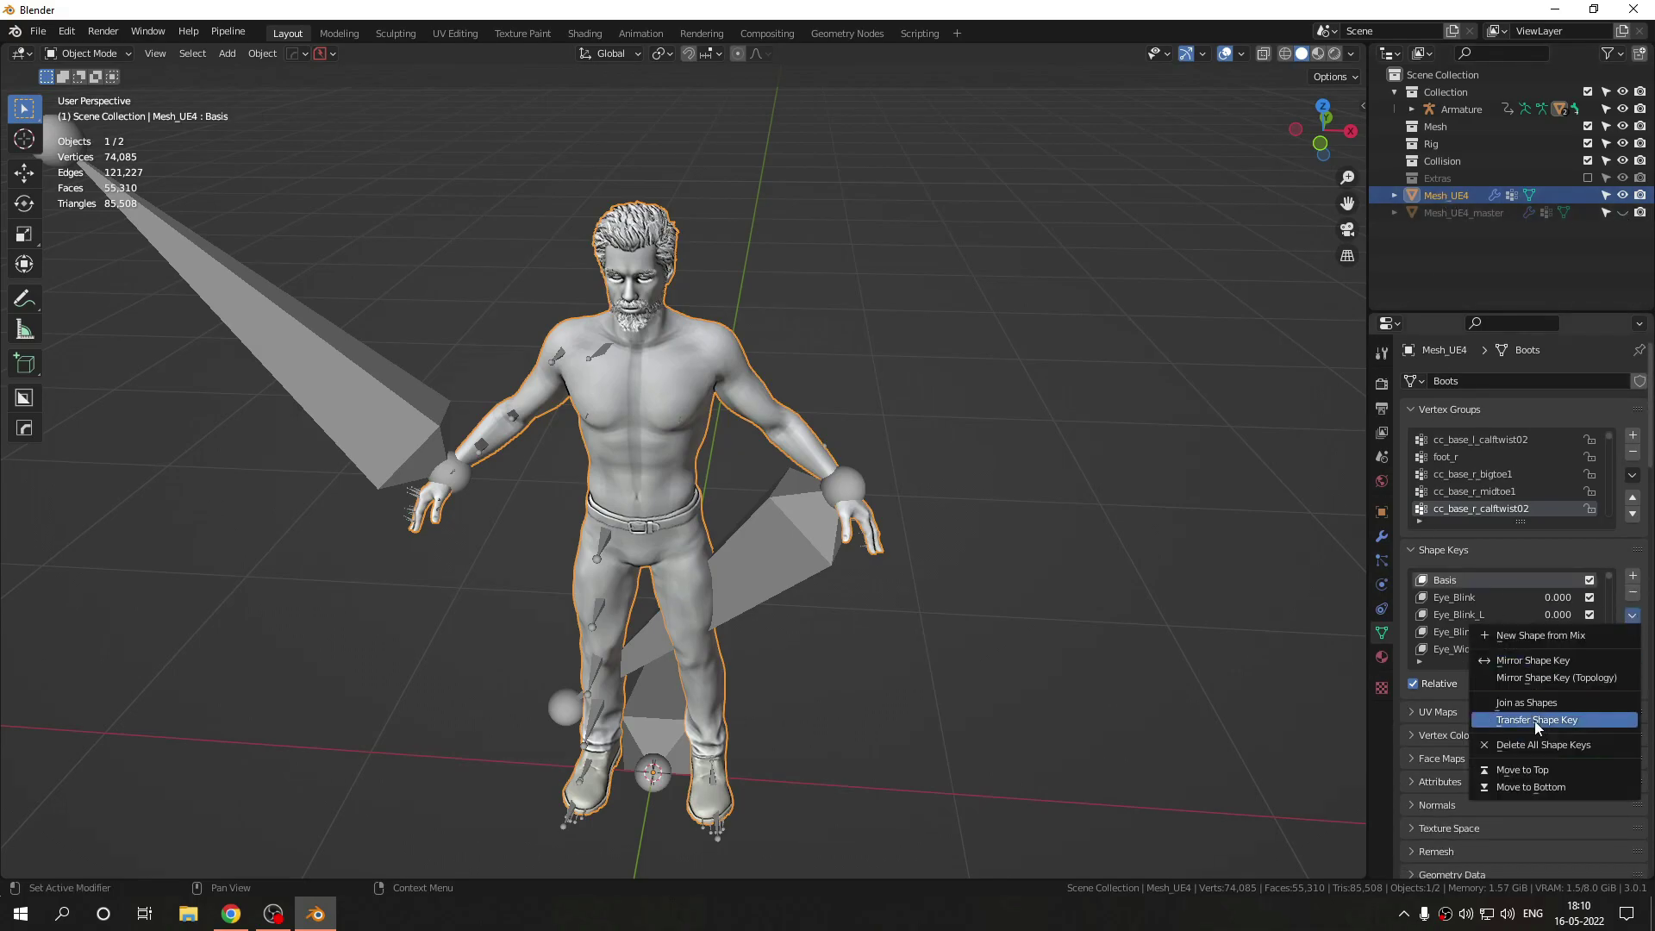
{"action": "left_click", "coordinate": [1538, 746]}
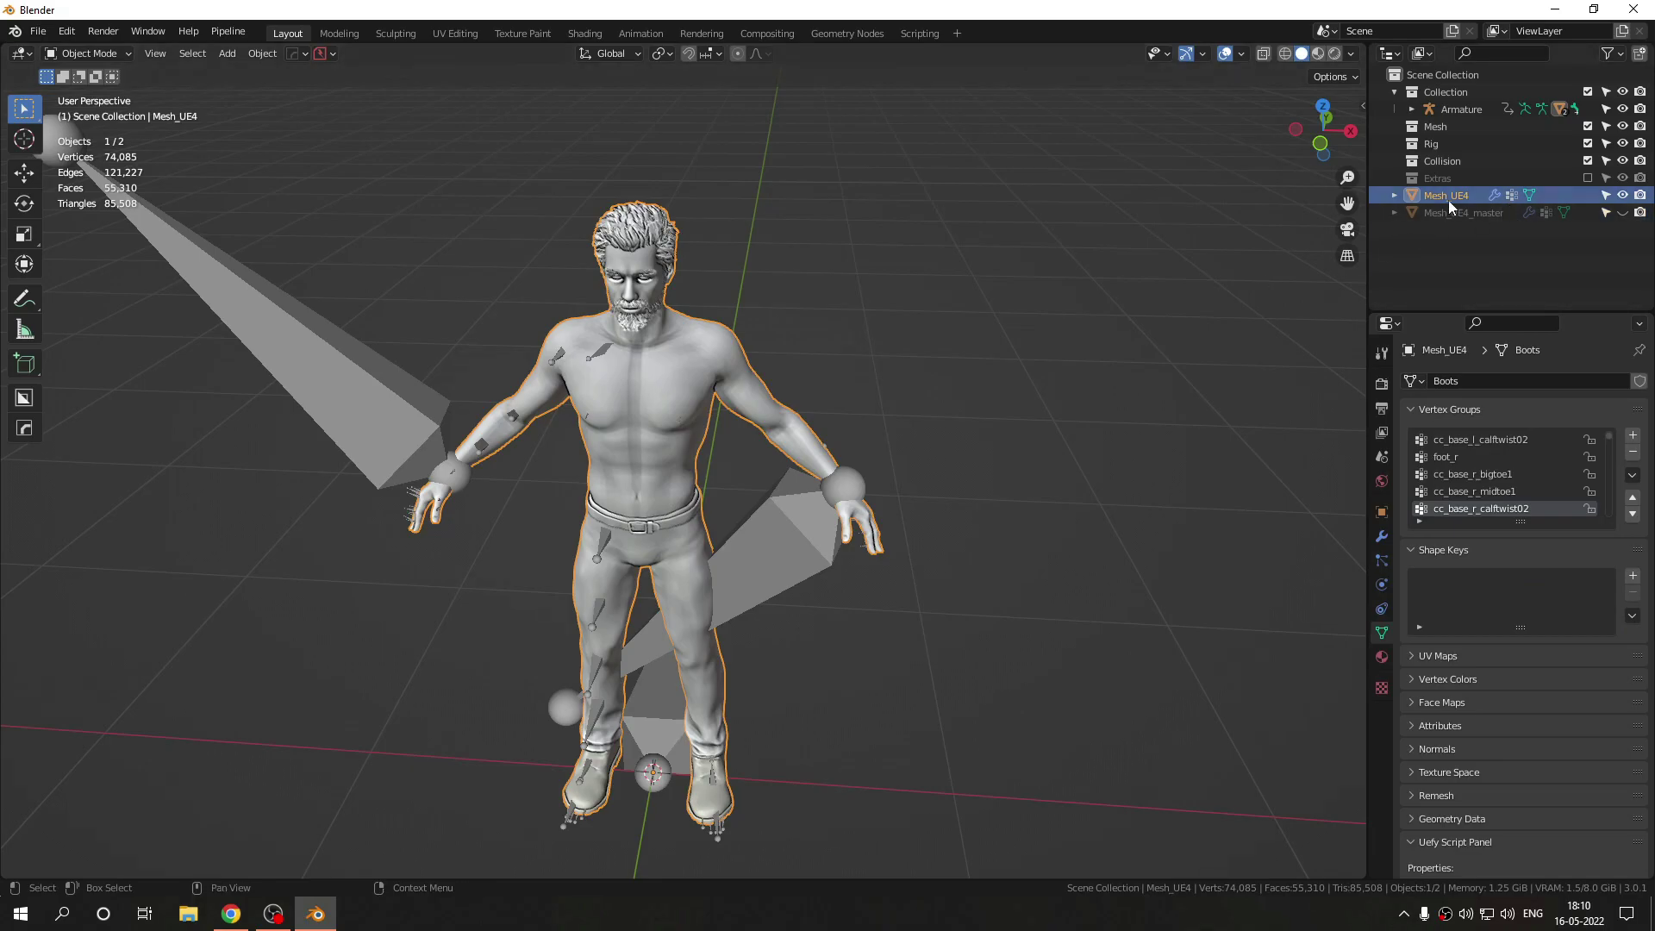
Compare the shape key lists of Mesh_UE4_master and Mesh_UE4.
{"action": "key", "text": "g"}
{"action": "right_click", "coordinate": [694, 378]}
{"action": "left_click", "coordinate": [1502, 212]}
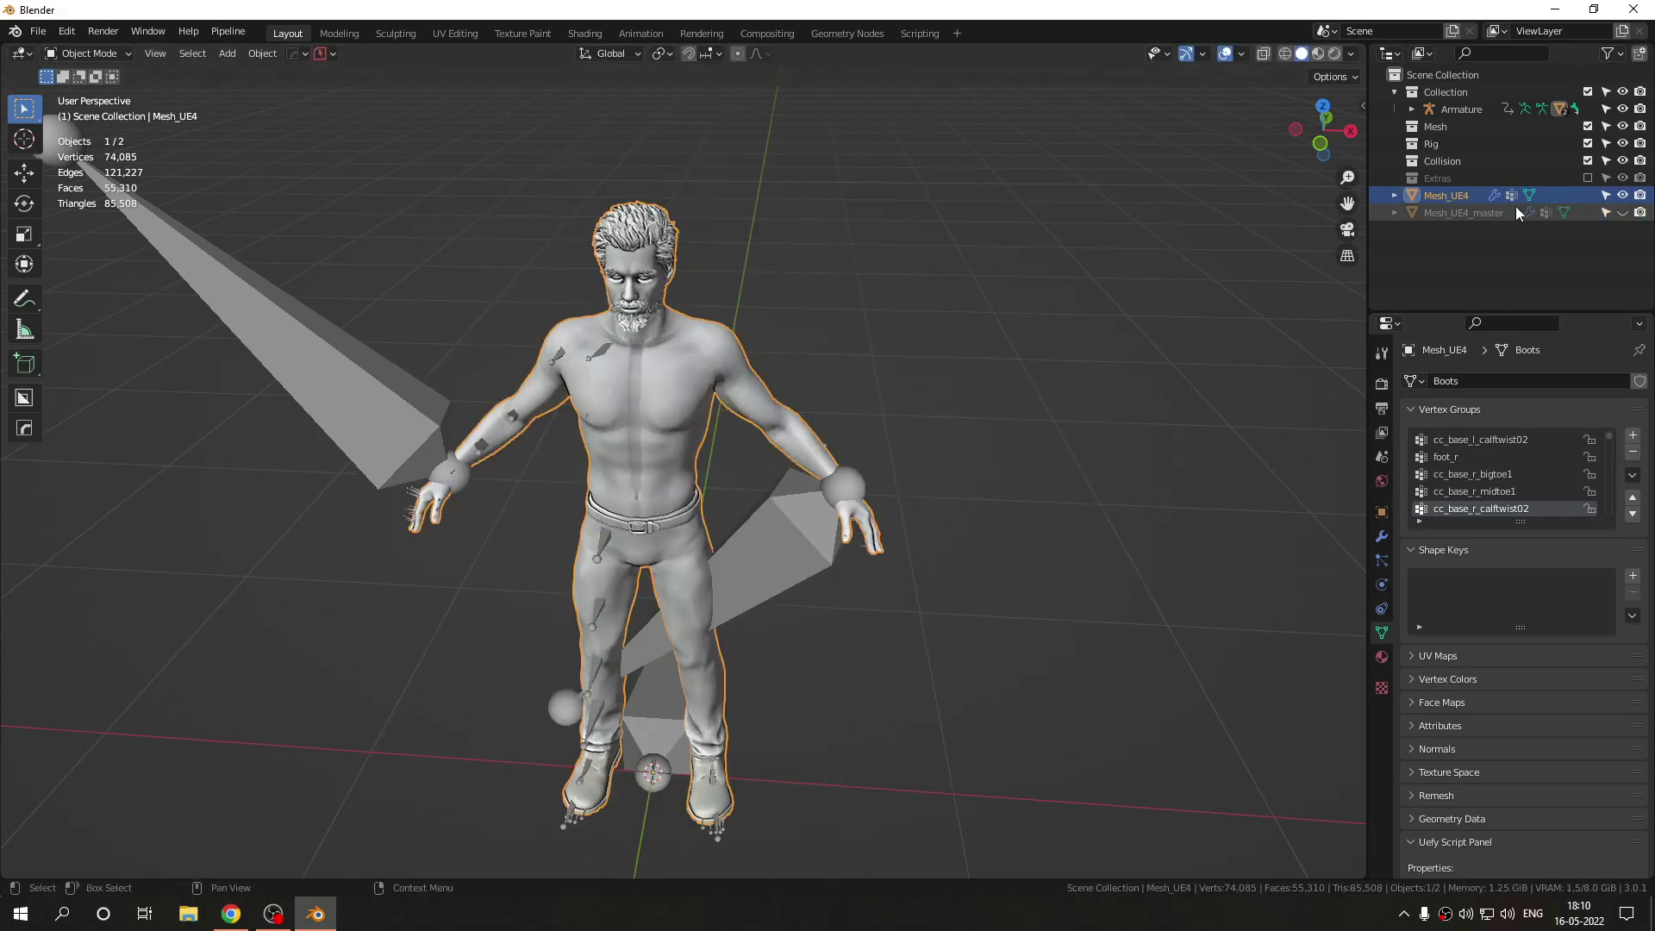
{"action": "left_click", "coordinate": [1442, 201]}
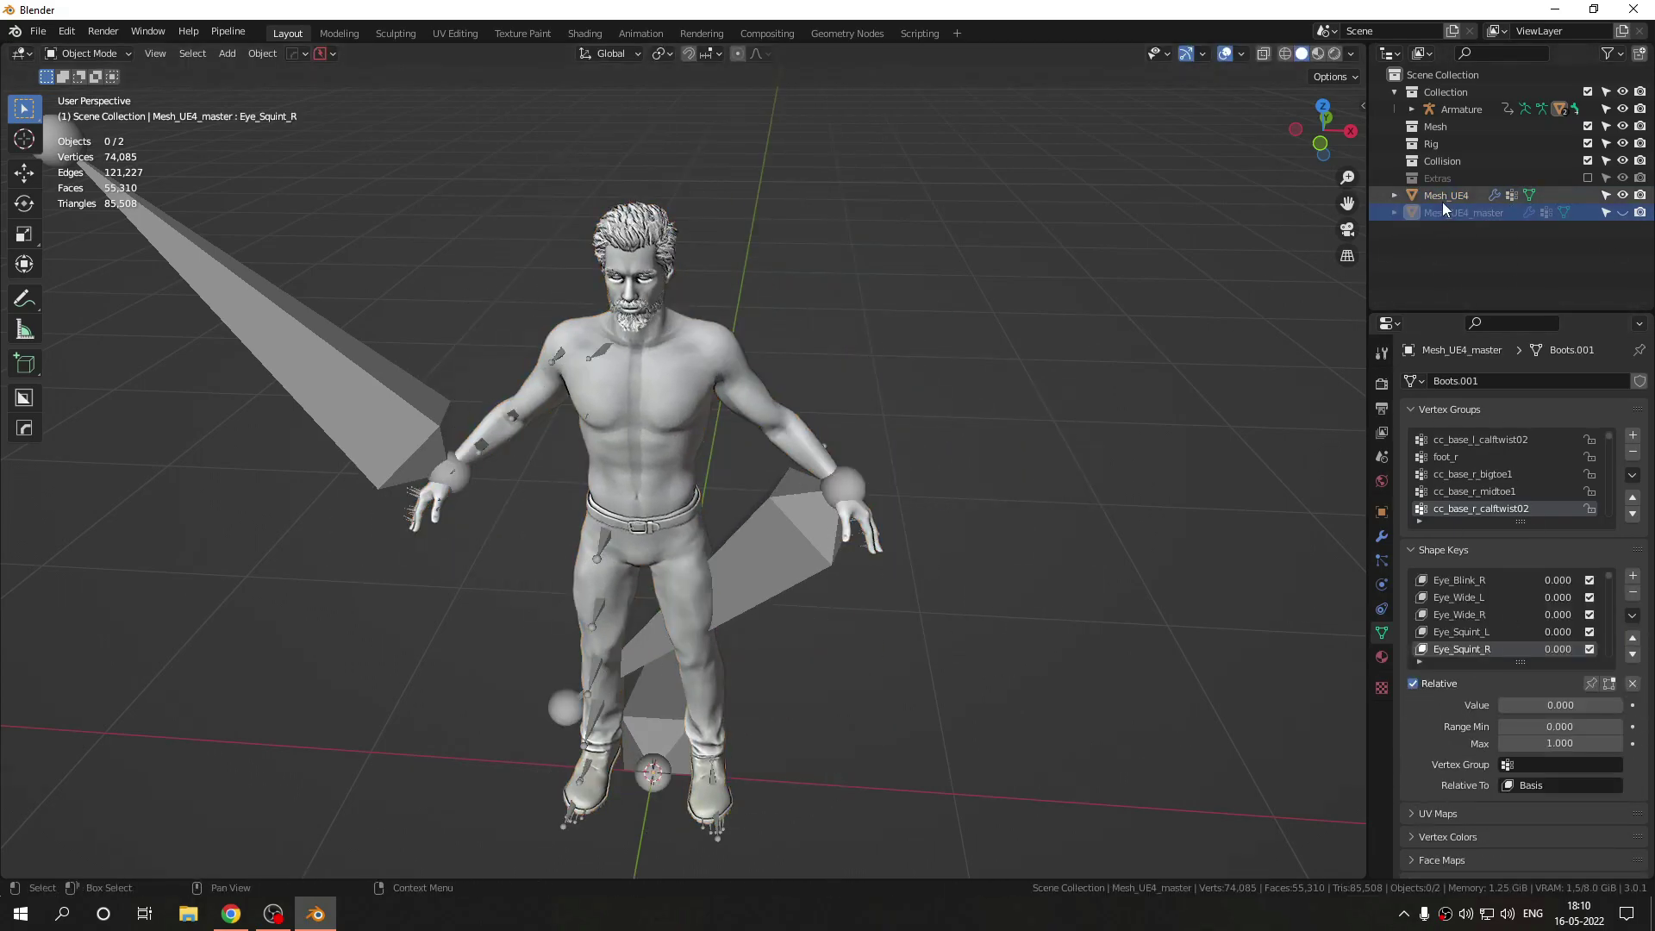
Turn off Extract All and extract Mesh_UE4 from its armature with Uefy's Mesh Extract Tool.
{"action": "middle_click_drag", "start_coordinate": [755, 503], "coordinate": [708, 475]}
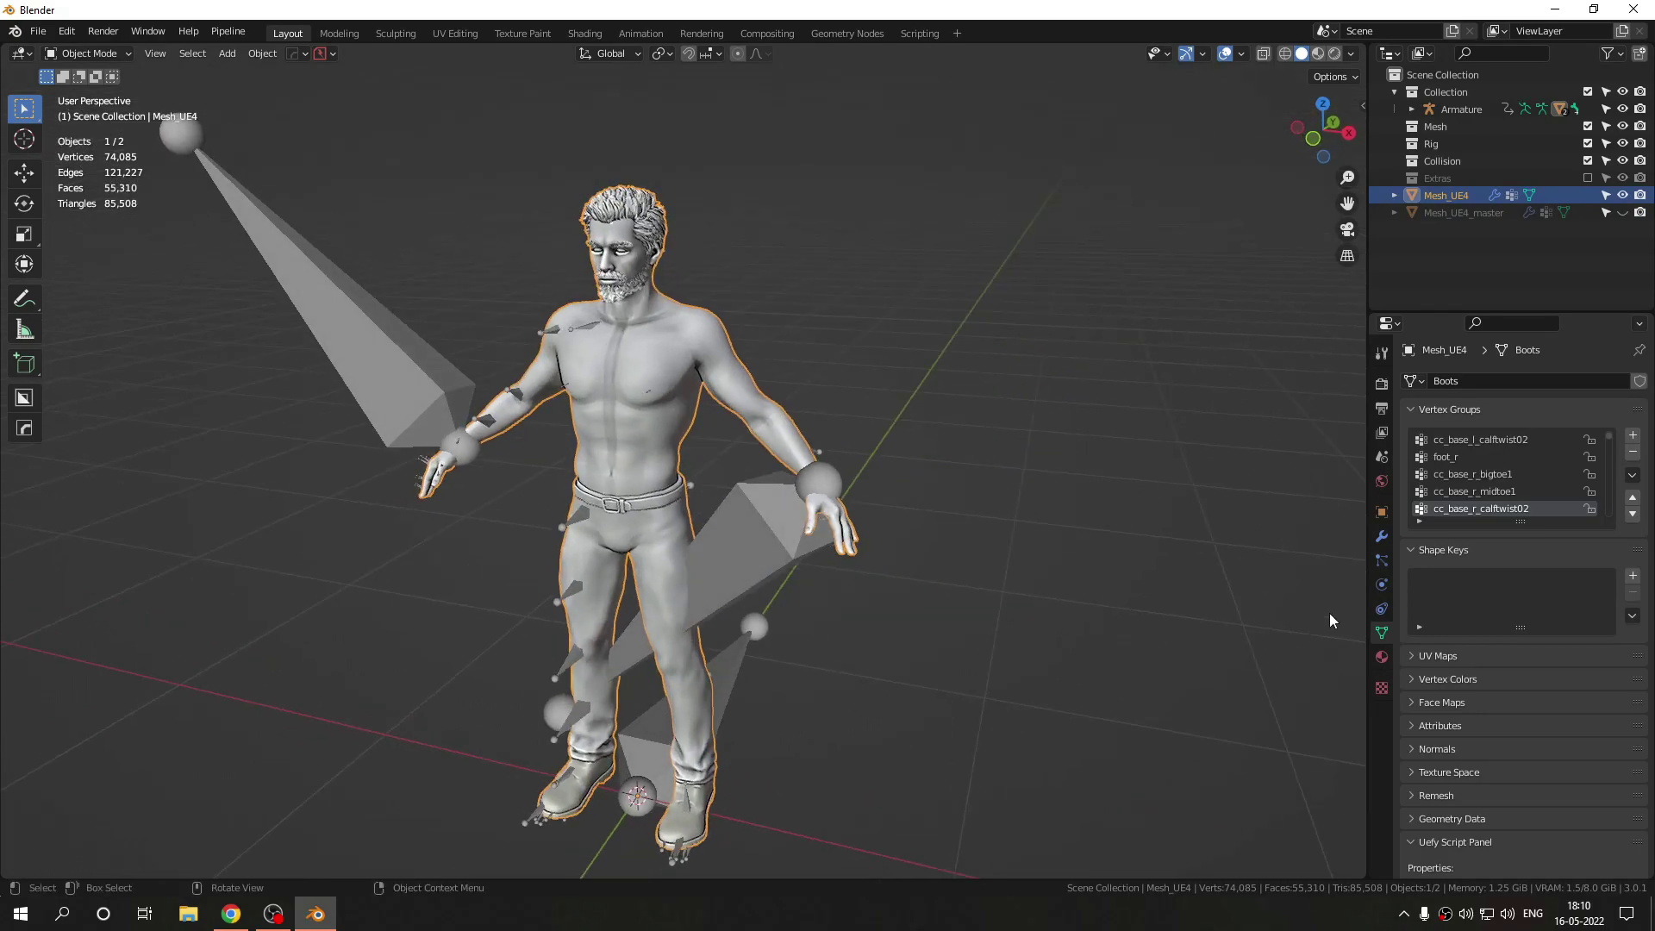
{"action": "scroll", "coordinate": [1452, 588], "scroll_direction": "down", "scroll_amount": 8}
{"action": "scroll", "coordinate": [1542, 447], "scroll_direction": "up", "scroll_amount": 8}
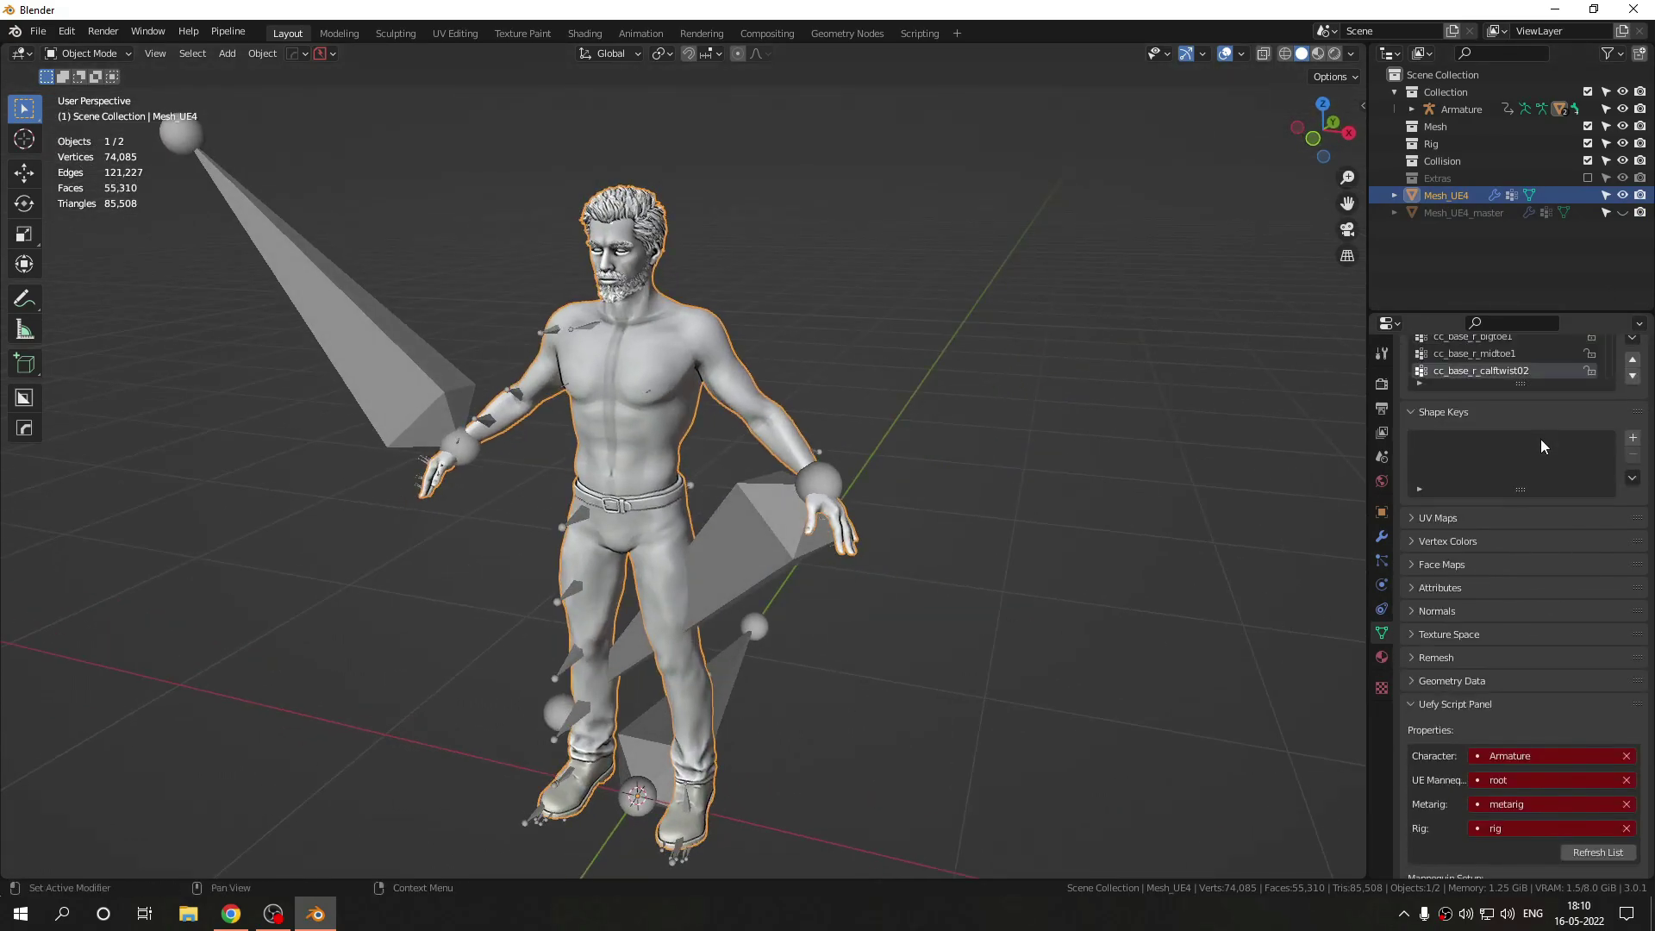
{"action": "scroll", "coordinate": [1541, 438], "scroll_direction": "down", "scroll_amount": 13}
{"action": "scroll", "coordinate": [1540, 438], "scroll_direction": "down", "scroll_amount": 7}
{"action": "scroll", "coordinate": [1541, 439], "scroll_direction": "down", "scroll_amount": 7}
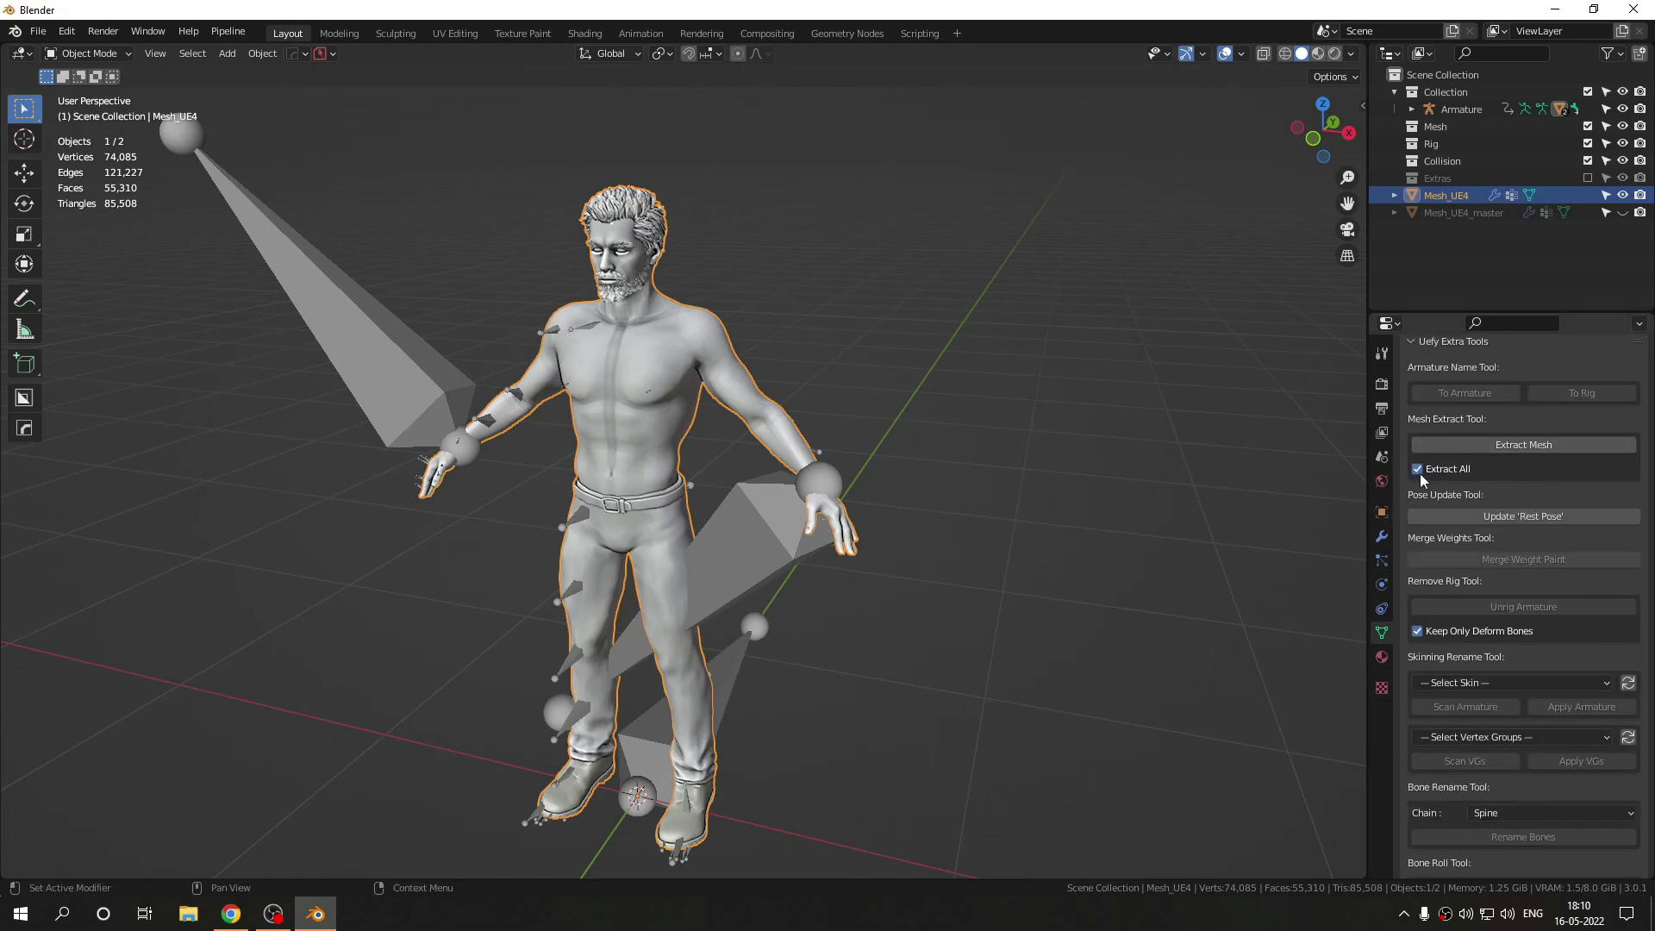
{"action": "left_click", "coordinate": [1510, 444]}
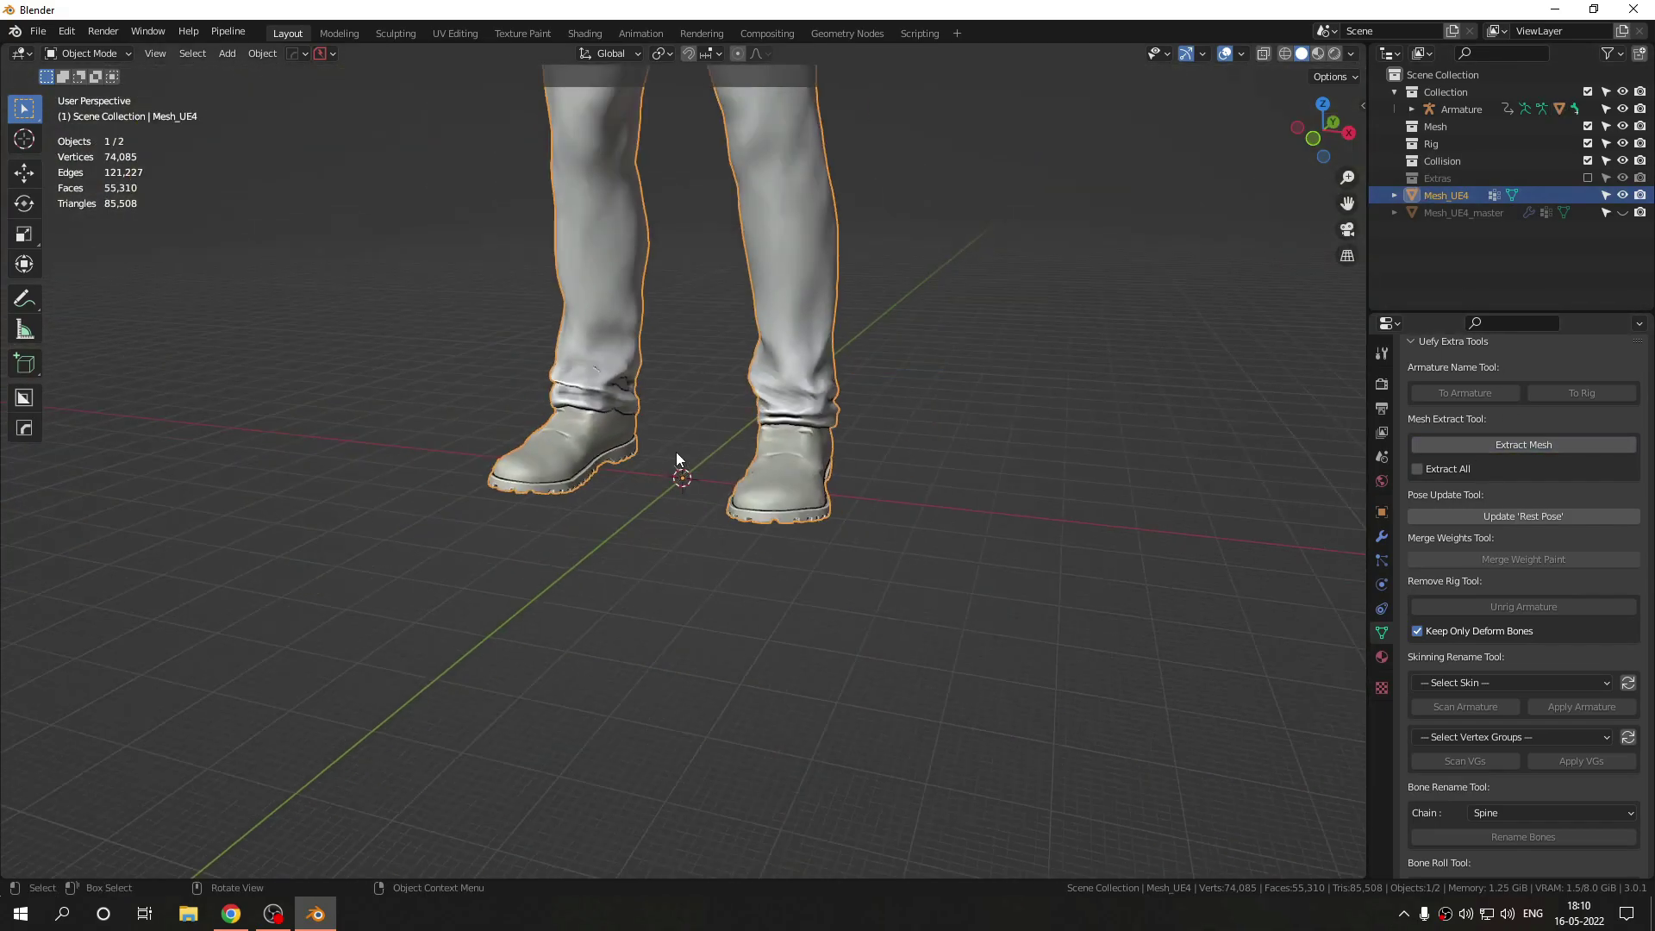
Scale the extracted Mesh_UE4 down in front view to roughly the size of the armature.
{"action": "key", "text": "KP_1"}
{"action": "scroll", "coordinate": [677, 452], "scroll_direction": "up", "scroll_amount": 13}
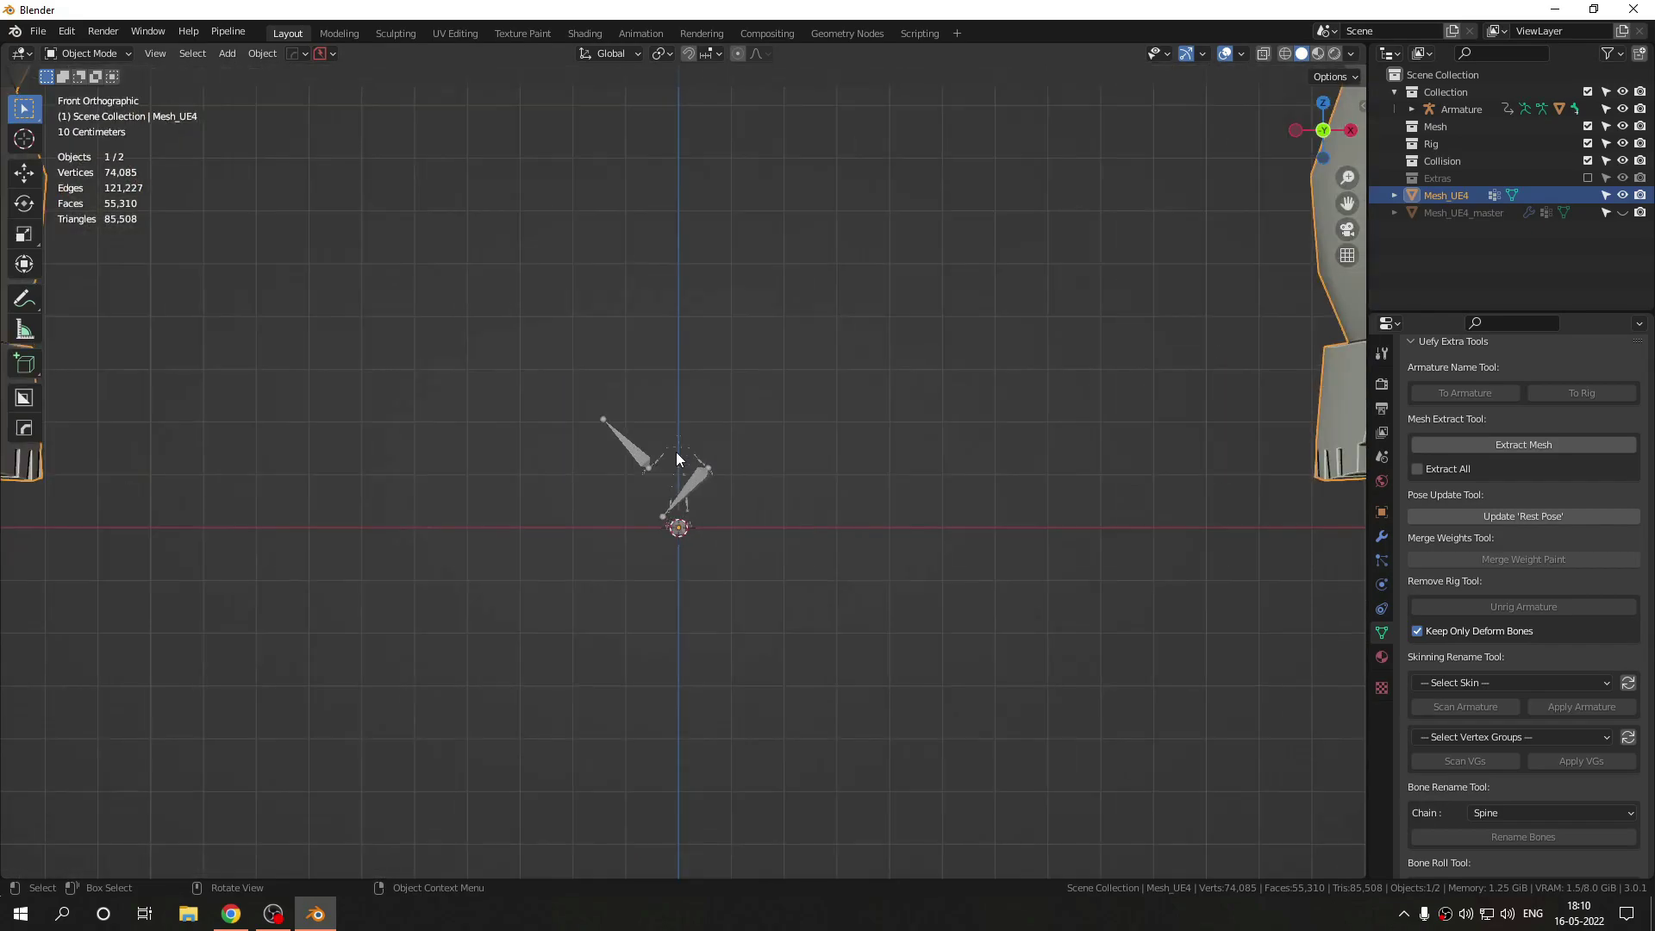
{"action": "key", "text": "s"}
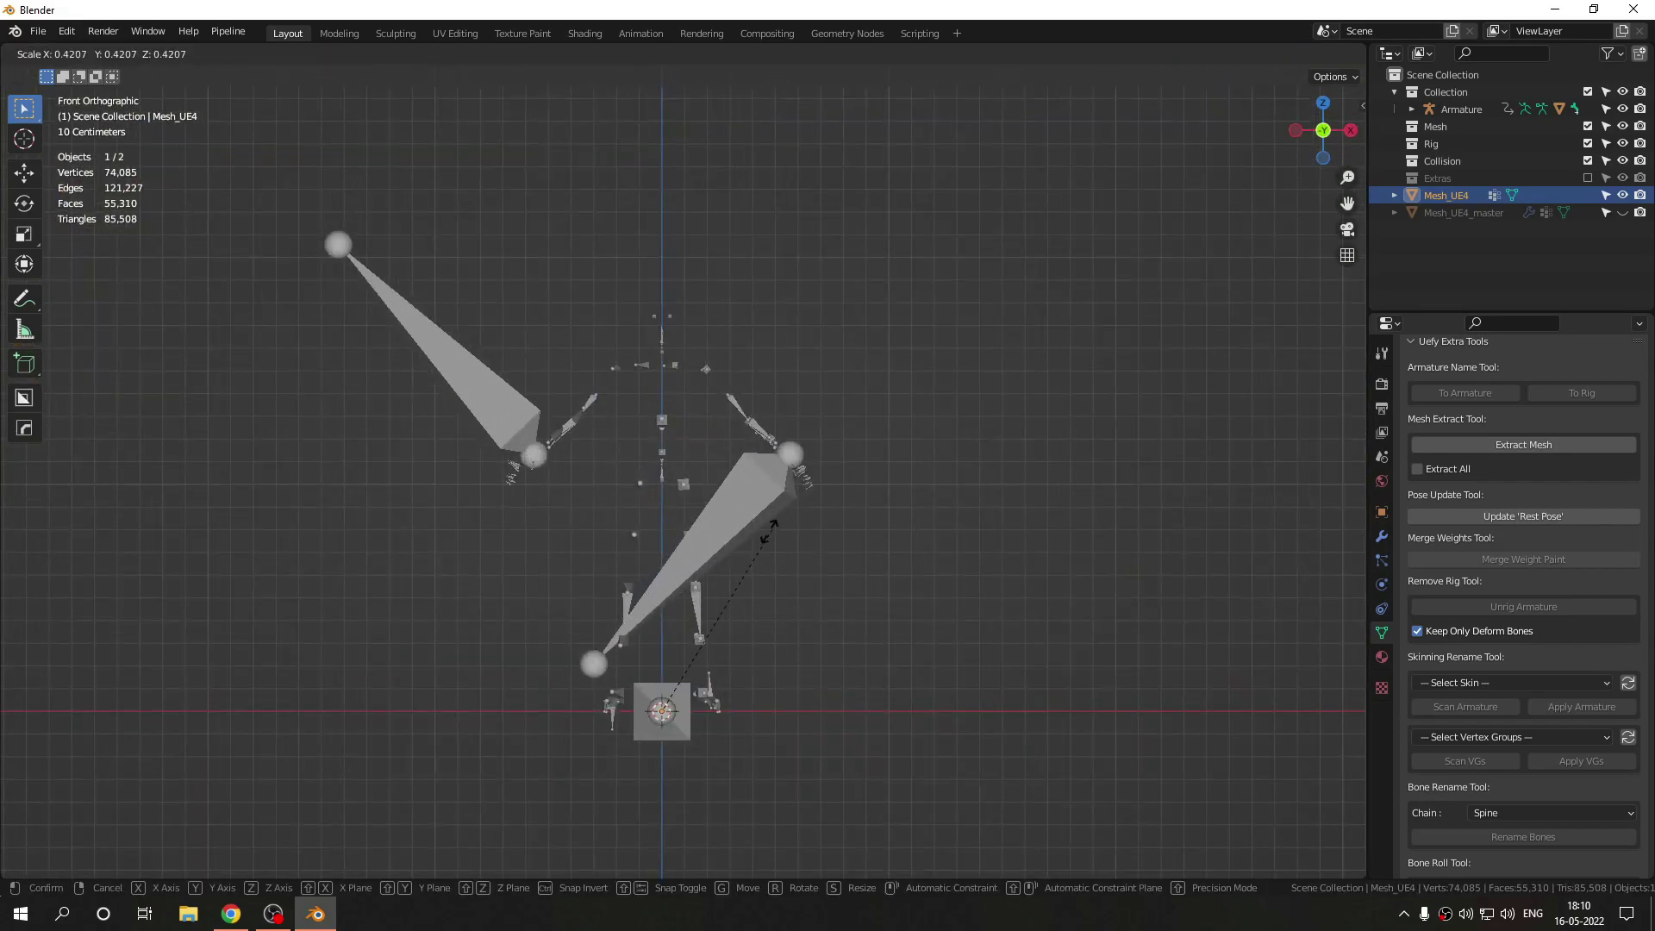
{"action": "left_click", "coordinate": [760, 550]}
{"action": "key", "text": "s"}
{"action": "left_click", "coordinate": [719, 571]}
{"action": "key", "text": "s"}
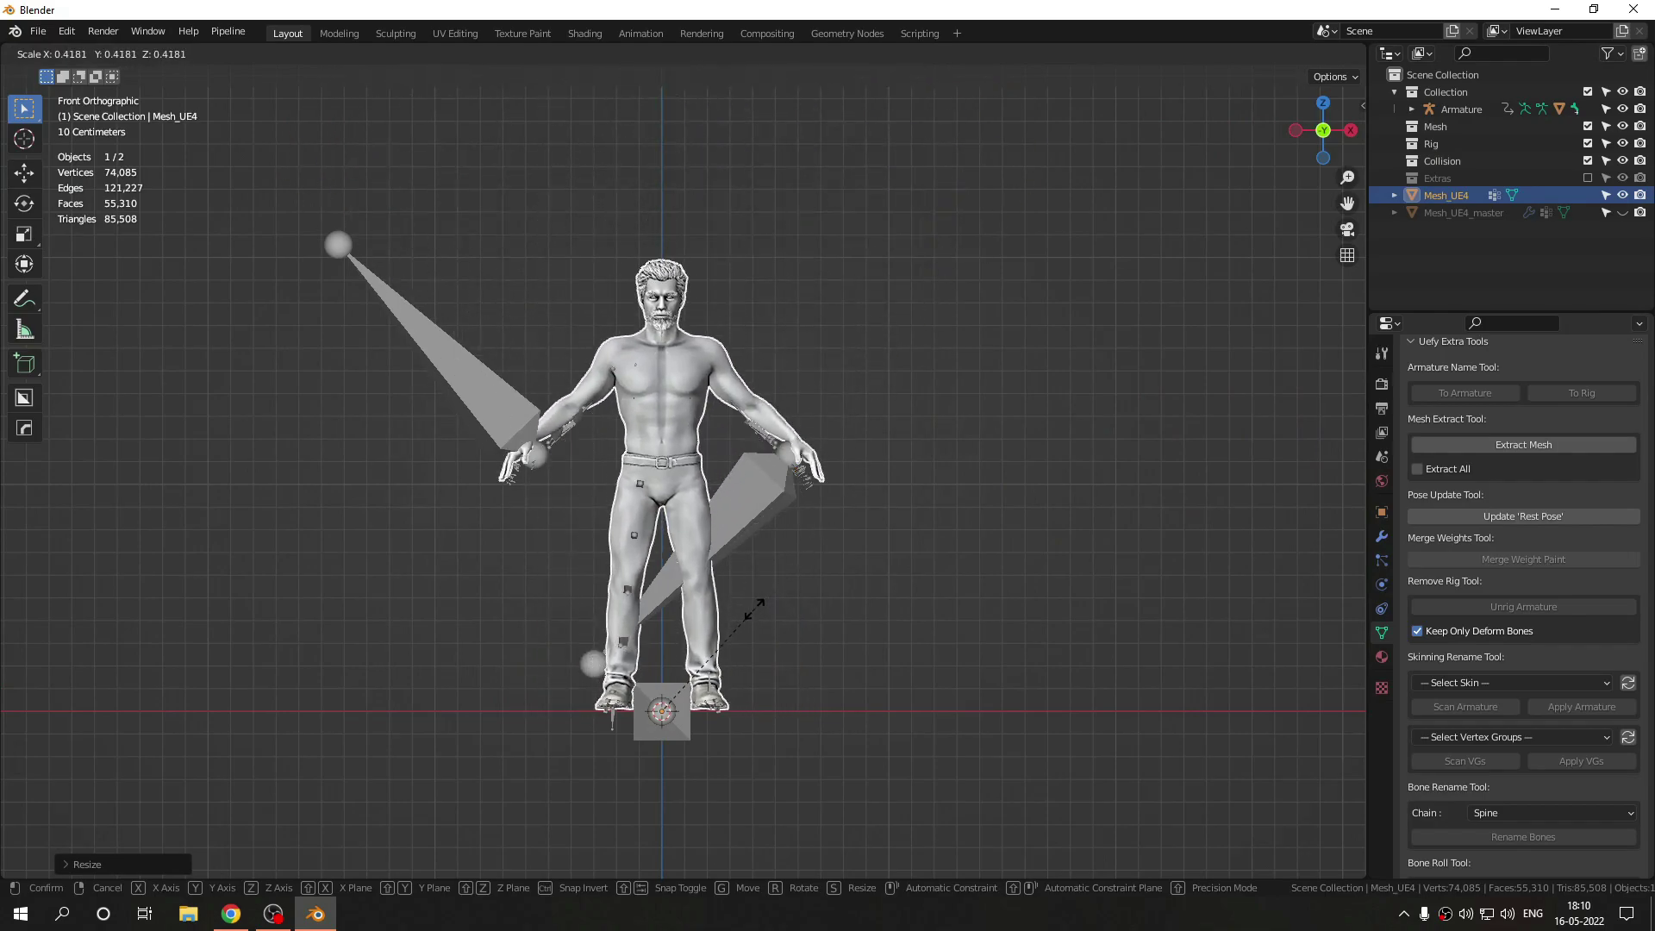
{"action": "left_click", "coordinate": [744, 614]}
{"action": "key", "text": "alt+Tab"}
{"action": "key", "text": "alt+Tab"}
{"action": "key", "text": "alt+Tab"}
{"action": "key", "text": "alt+Tab"}
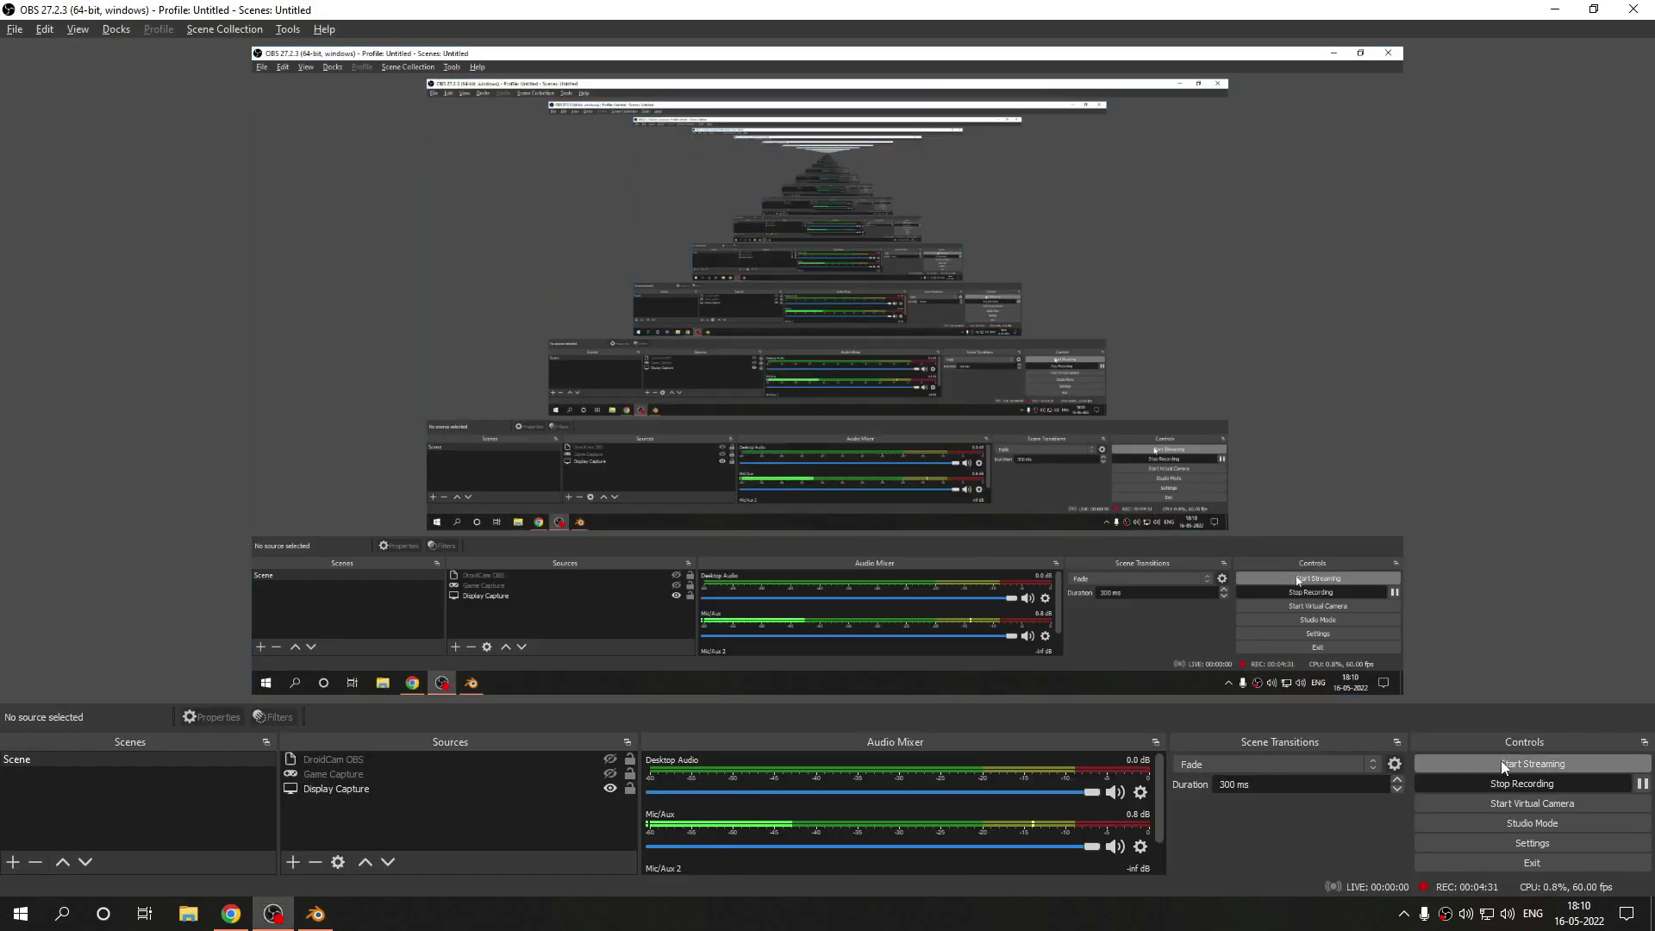
{"action": "left_click", "coordinate": [1631, 781]}
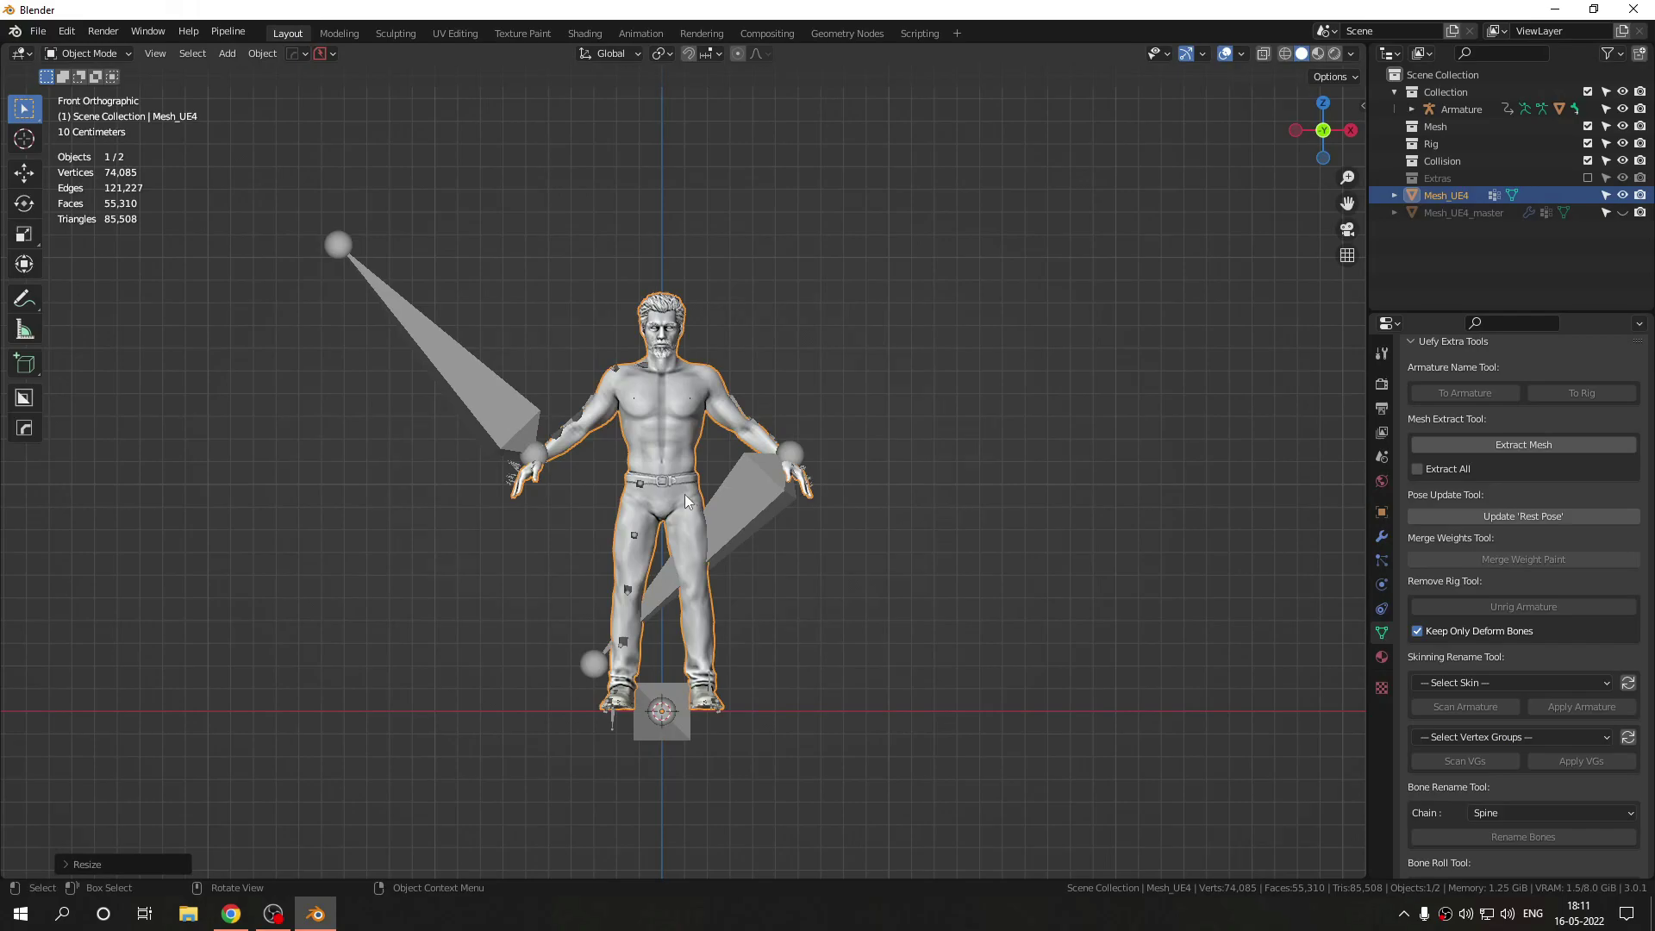
Show Mesh_UE4_master as a size reference and scale Mesh_UE4 to match it in front view.
{"action": "scroll", "coordinate": [685, 501], "scroll_direction": "up", "scroll_amount": 3}
{"action": "middle_click_drag", "start_coordinate": [739, 444], "coordinate": [849, 384], "text": "shift"}
{"action": "key", "text": "s"}
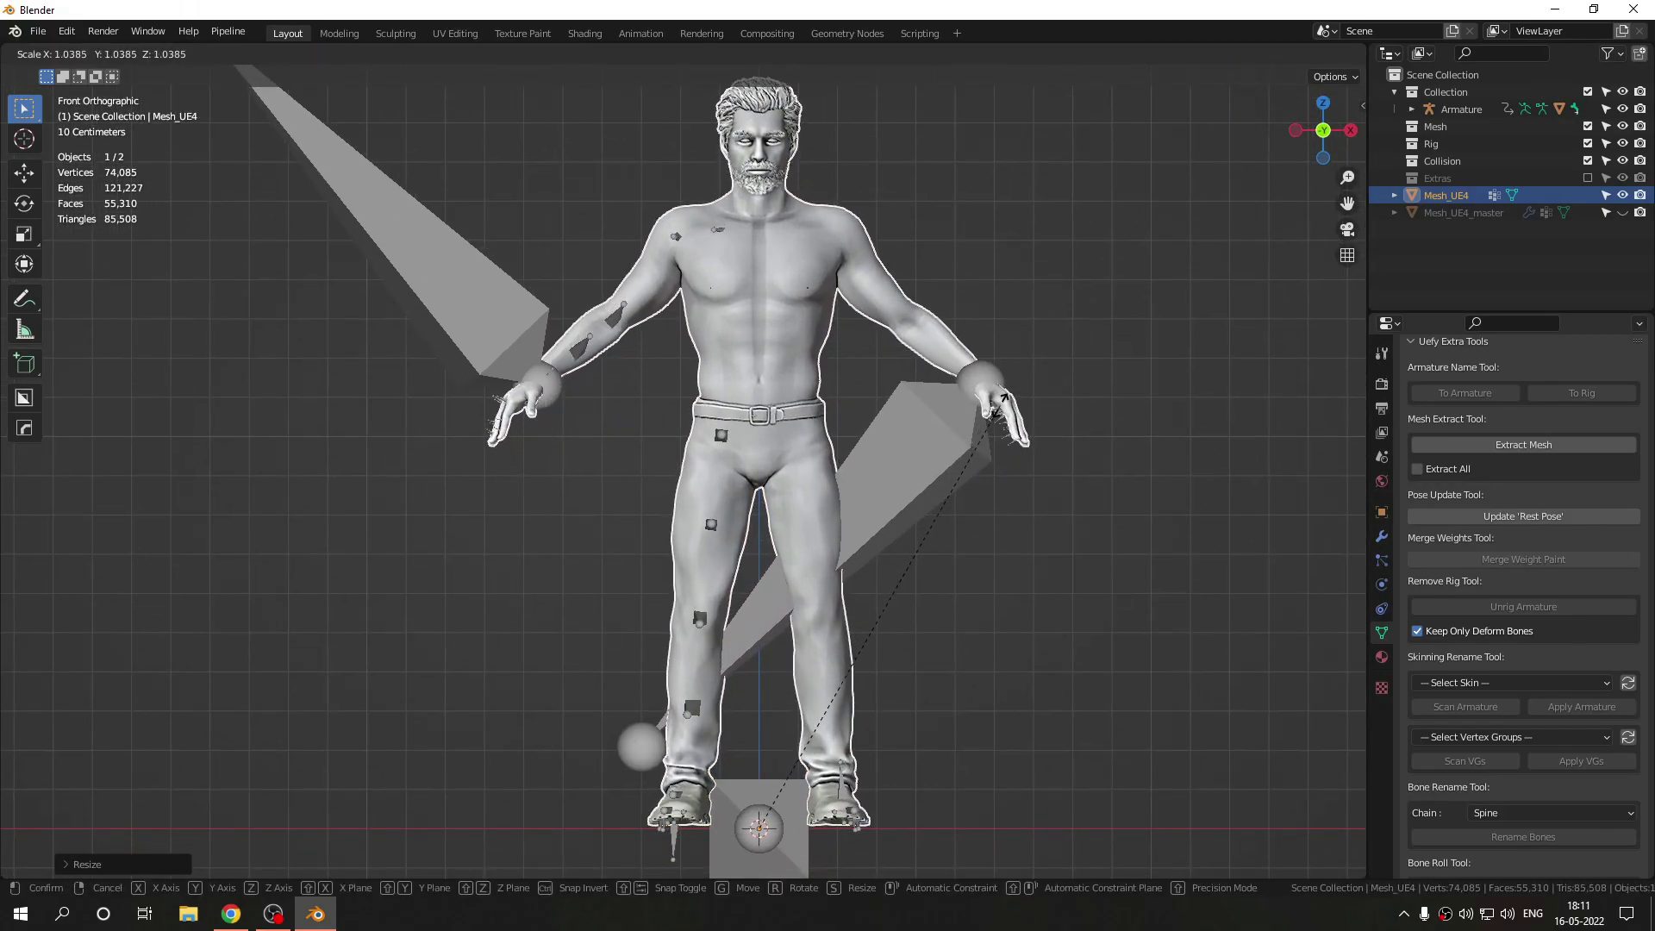
{"action": "key", "text": "Escape"}
{"action": "left_click", "coordinate": [1623, 212]}
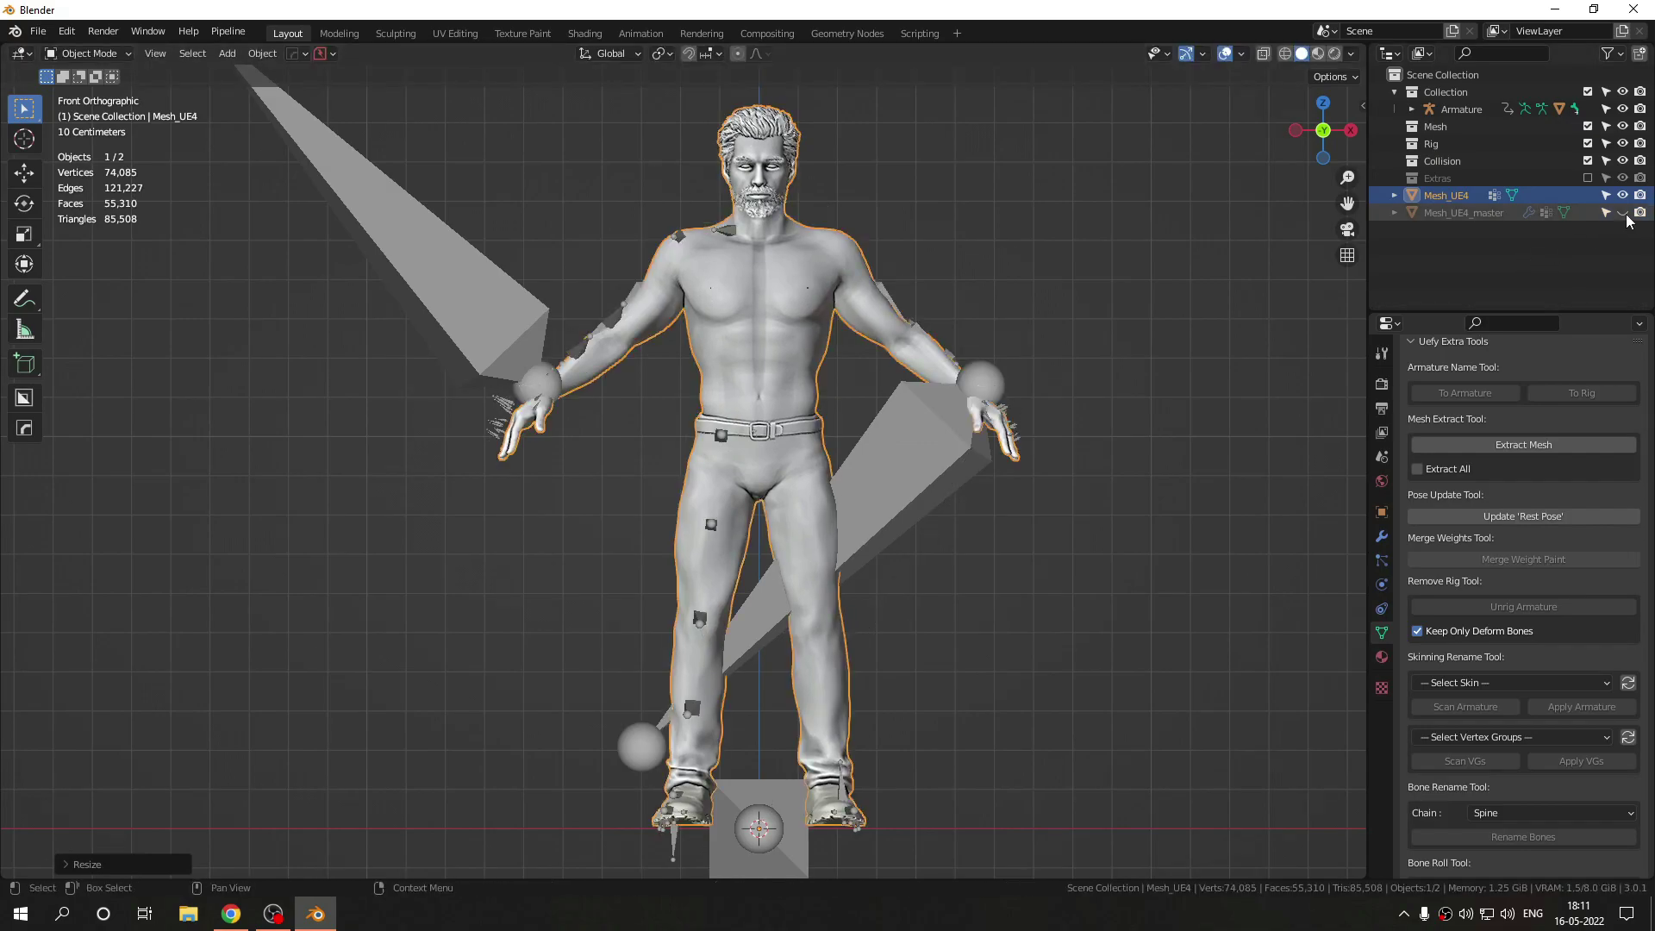
{"action": "scroll", "coordinate": [954, 511], "scroll_direction": "up", "scroll_amount": 4}
{"action": "key", "text": "s"}
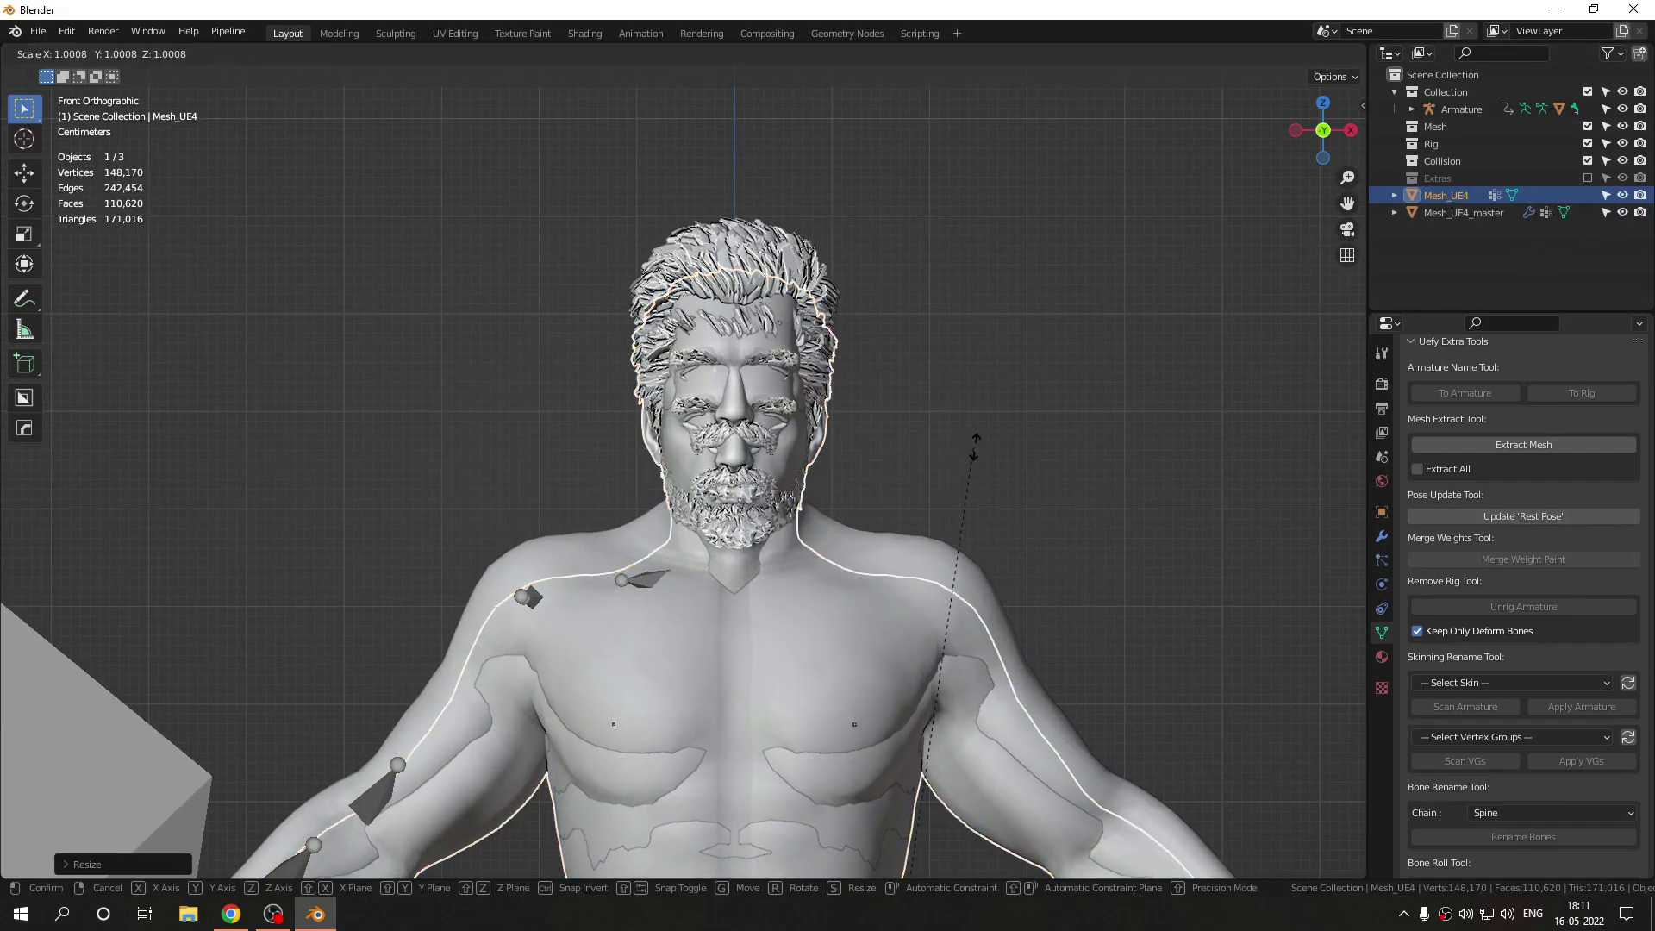
{"action": "left_click", "coordinate": [1036, 410]}
Hide the Mesh_UE4_master reference mesh in the viewport again.
{"action": "scroll", "coordinate": [1035, 410], "scroll_direction": "down", "scroll_amount": 6}
{"action": "middle_click_drag", "start_coordinate": [1035, 410], "coordinate": [1088, 325], "text": "shift"}
{"action": "scroll", "coordinate": [1088, 324], "scroll_direction": "down", "scroll_amount": 3}
{"action": "mouse_move", "coordinate": [1042, 374]}
{"action": "middle_mouse_down"}
{"action": "mouse_move", "coordinate": [995, 414]}
{"action": "mouse_move", "coordinate": [1025, 389]}
{"action": "middle_mouse_up"}
{"action": "left_click", "coordinate": [1622, 213]}
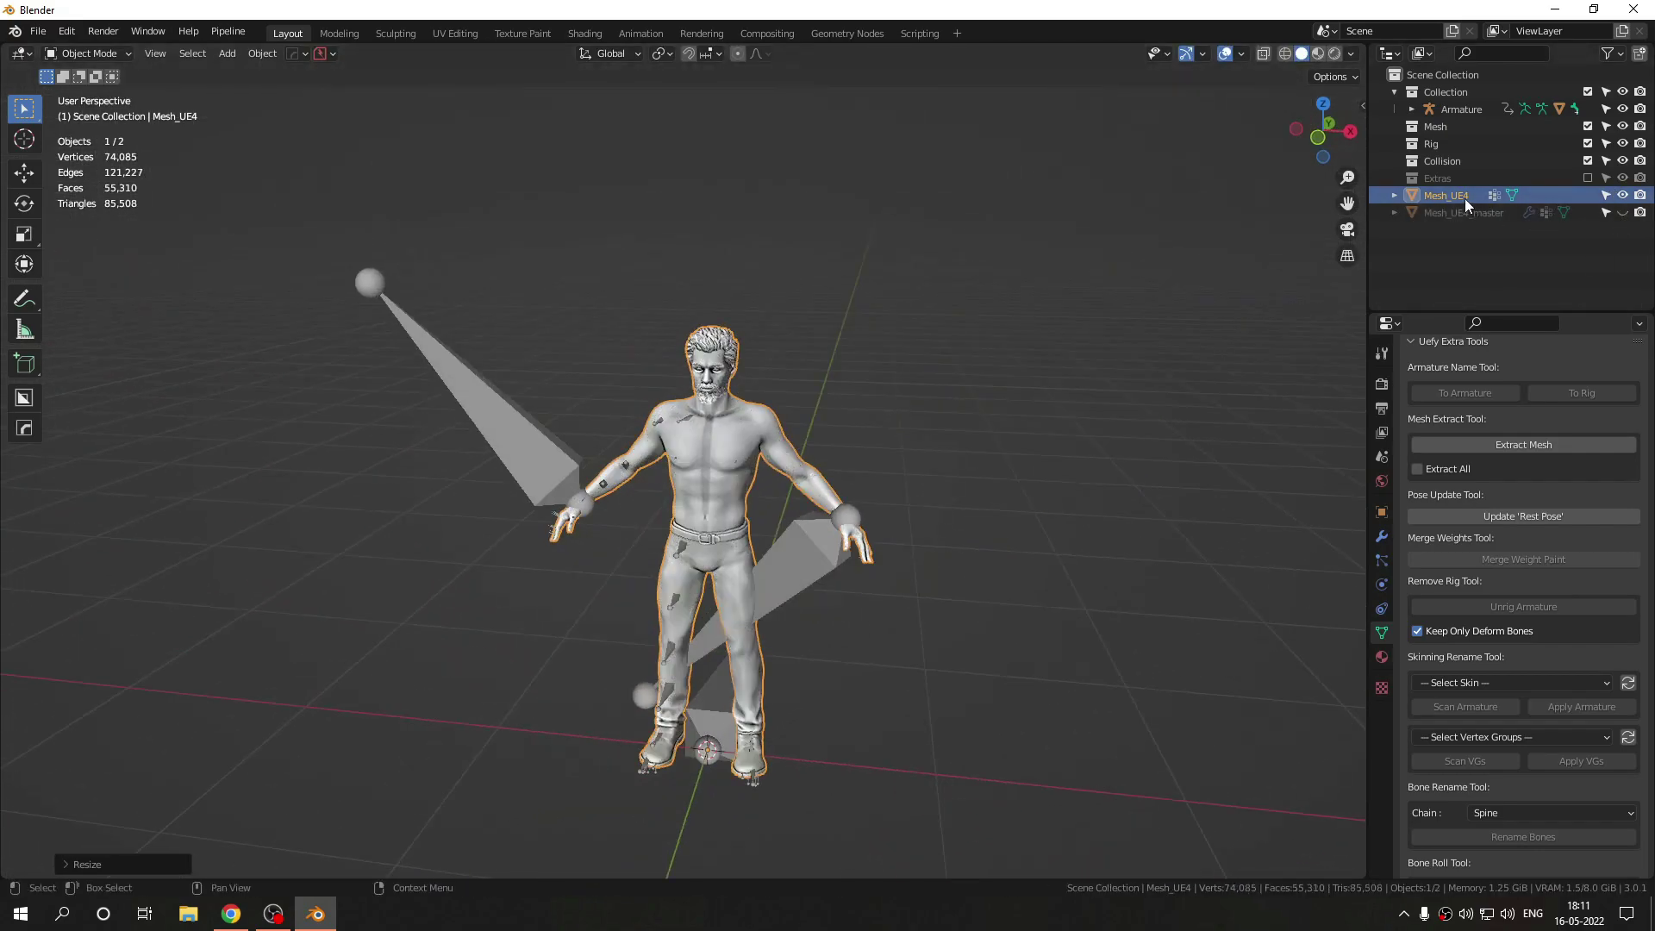
Apply the object transform on the rescaled Mesh_UE4.
{"action": "scroll", "coordinate": [718, 500], "scroll_direction": "up", "scroll_amount": 3}
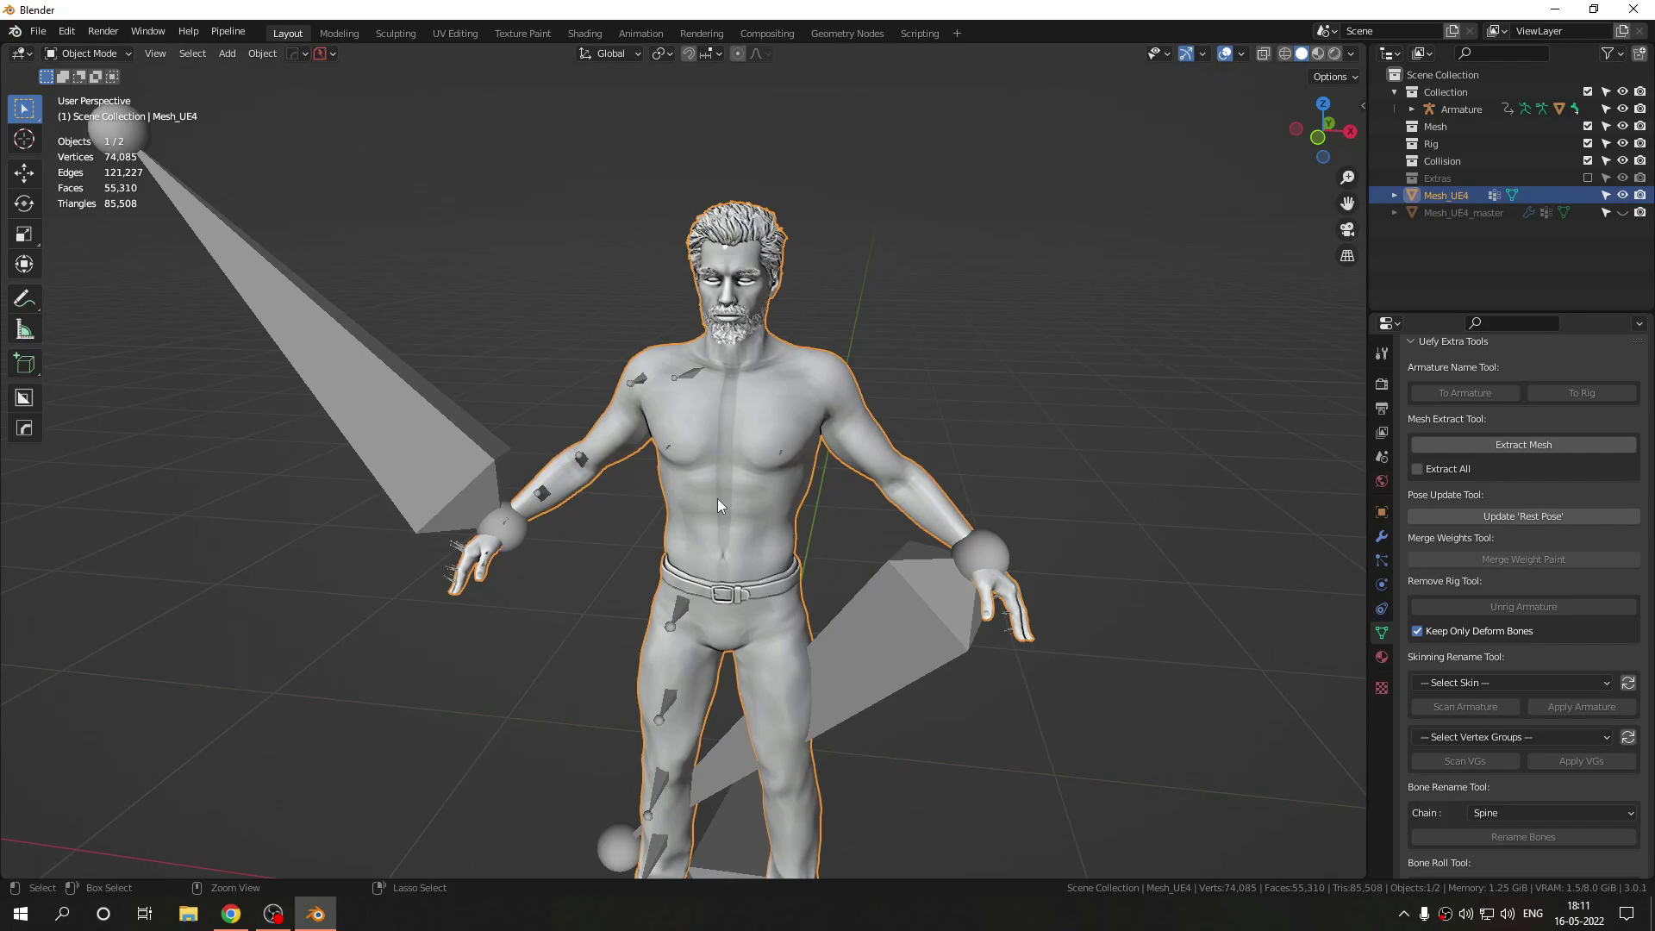
{"action": "key", "text": "ctrl+a"}
{"action": "left_click", "coordinate": [658, 569]}
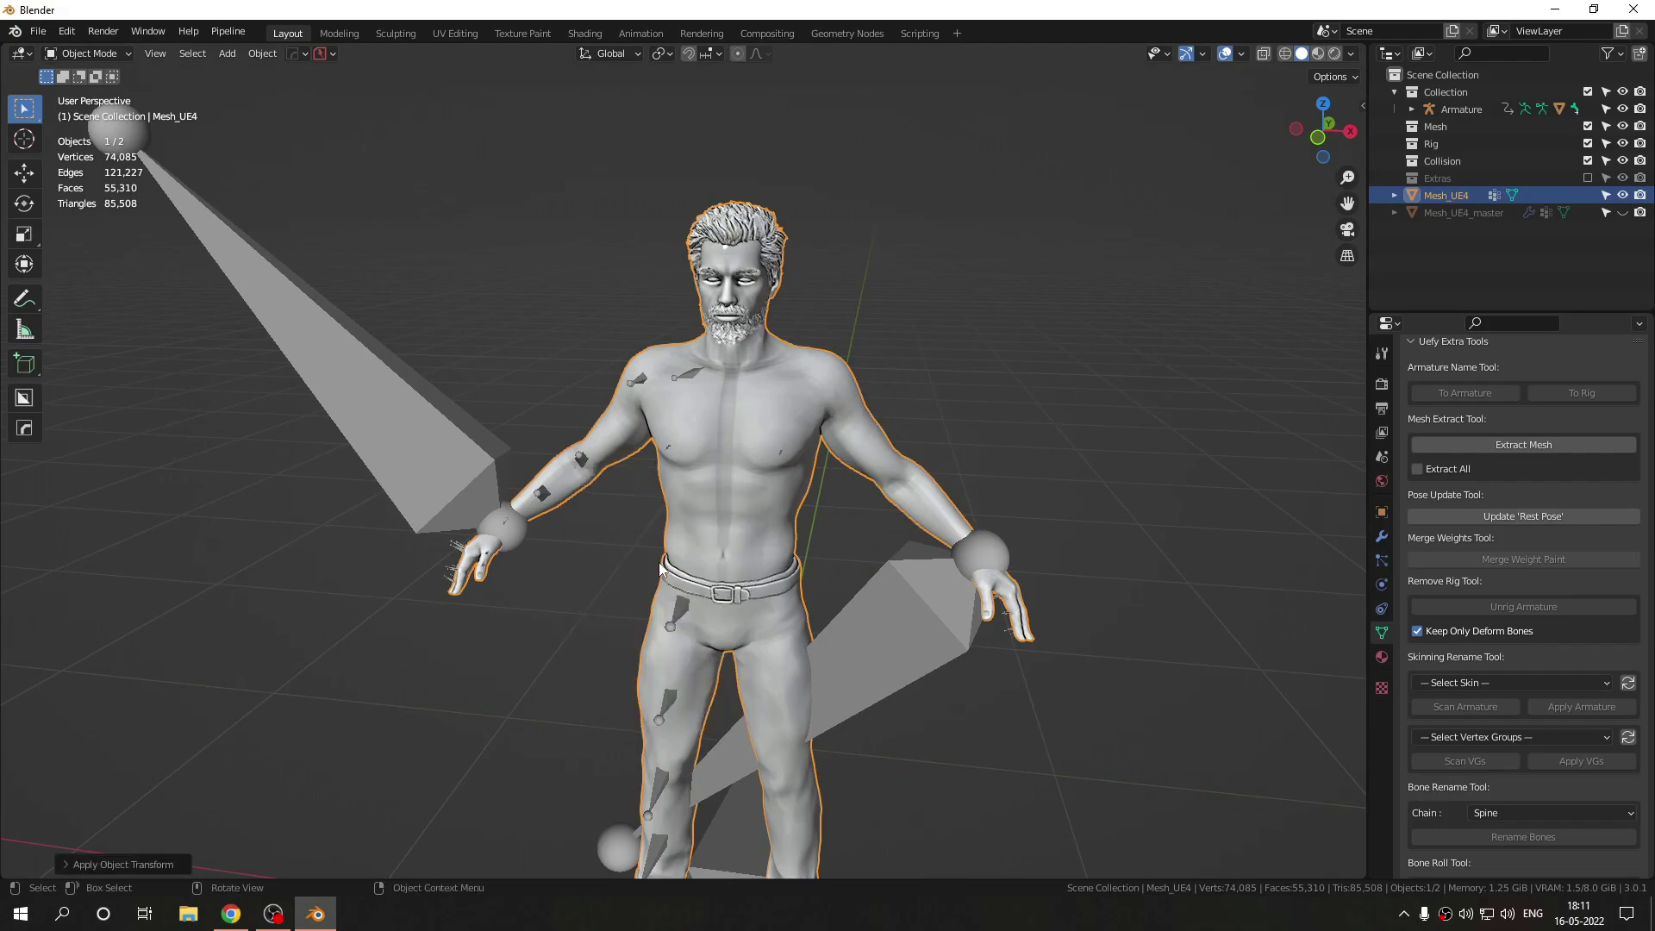
Test-move Mesh_UE4 freely to check that it is detached from the armature.
{"action": "scroll", "coordinate": [682, 607], "scroll_direction": "down", "scroll_amount": 2}
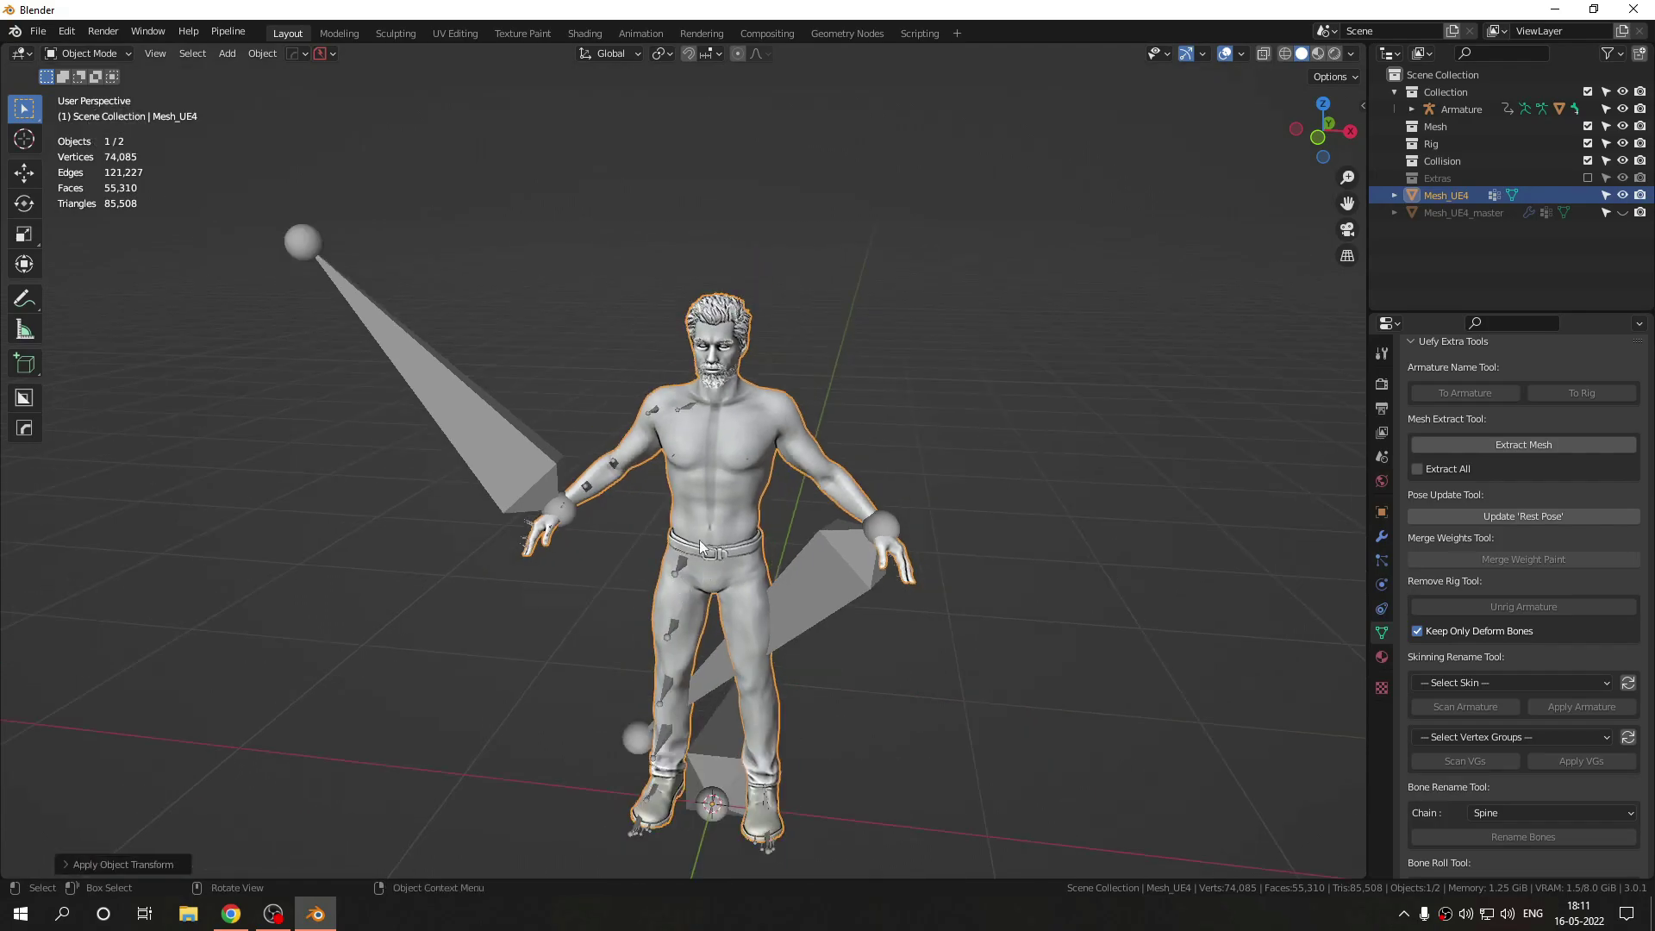
{"action": "key", "text": "g"}
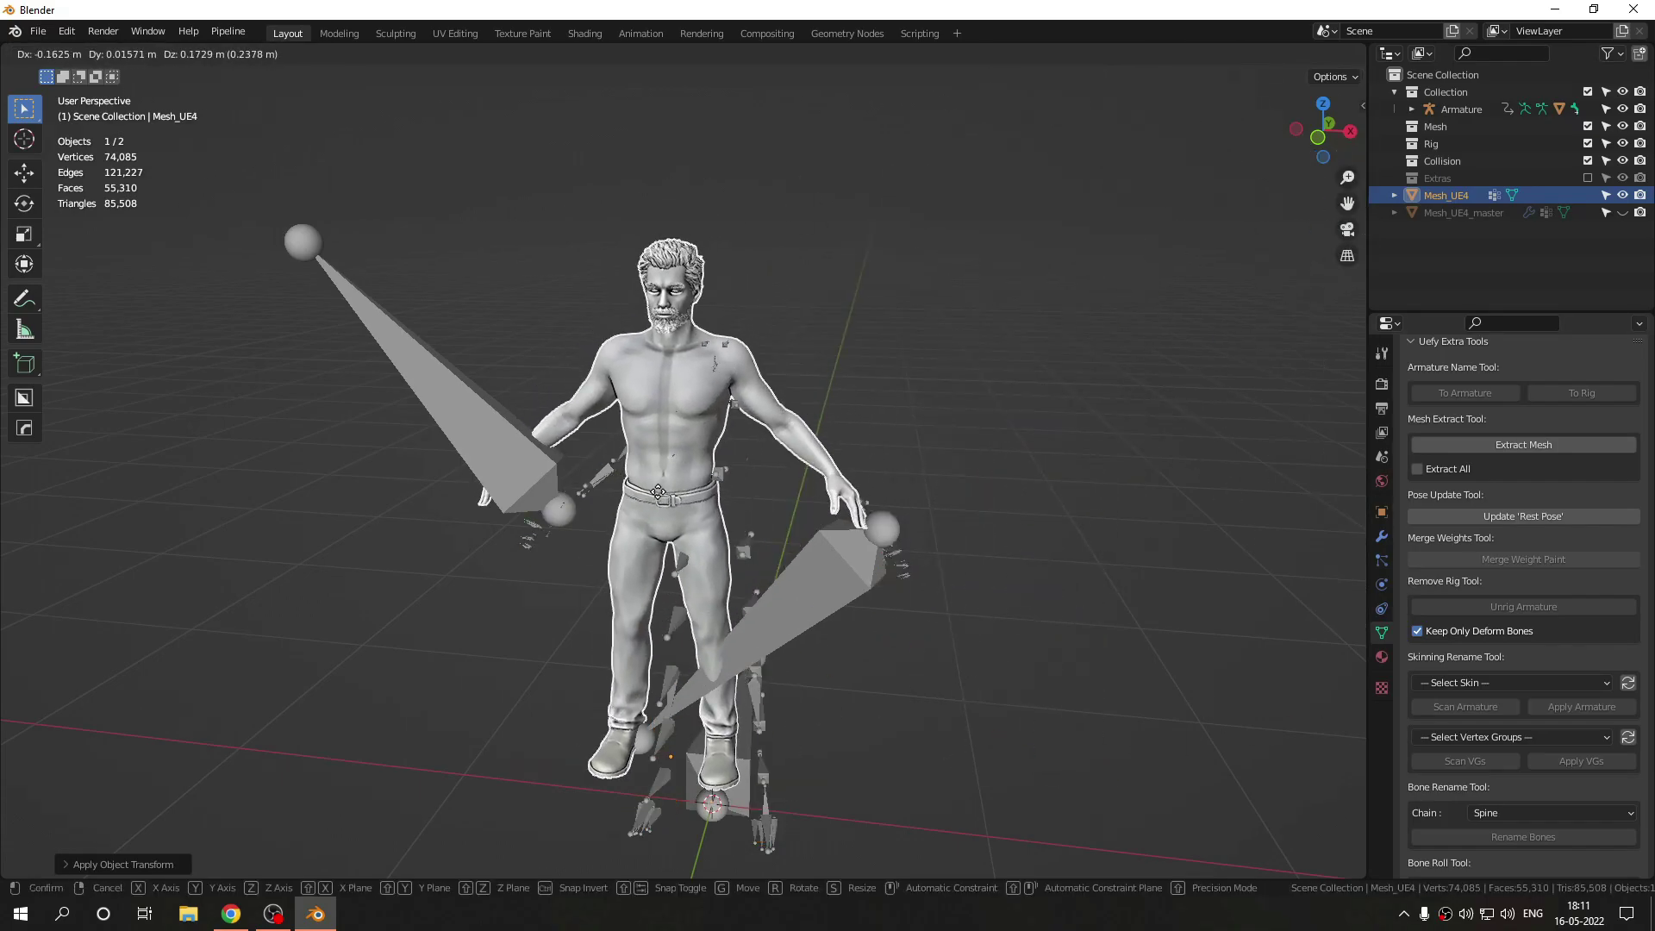